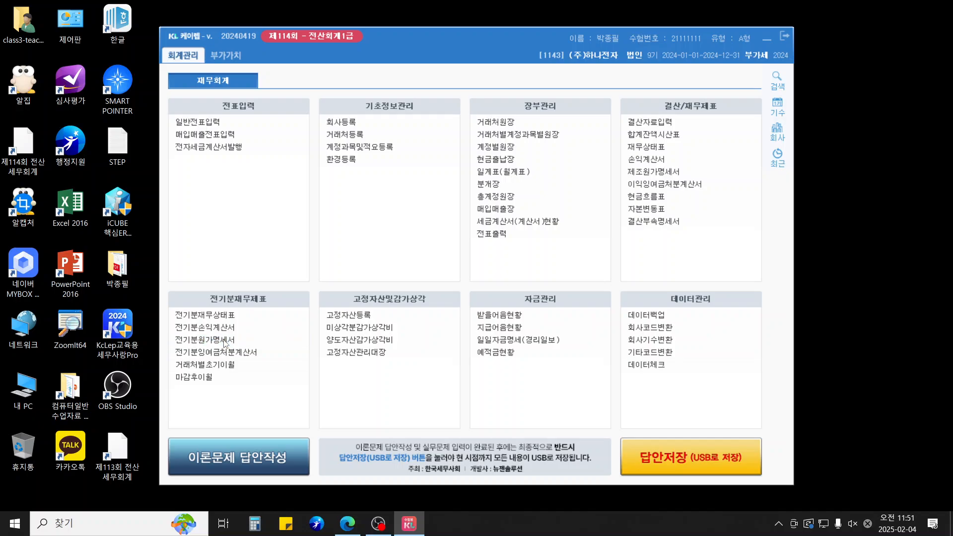
Step: Open the prior-period cost statement (전기분원가명세서) and add account 0502 부재료비, leaving its breakdown amounts blank
left_click(226, 341)
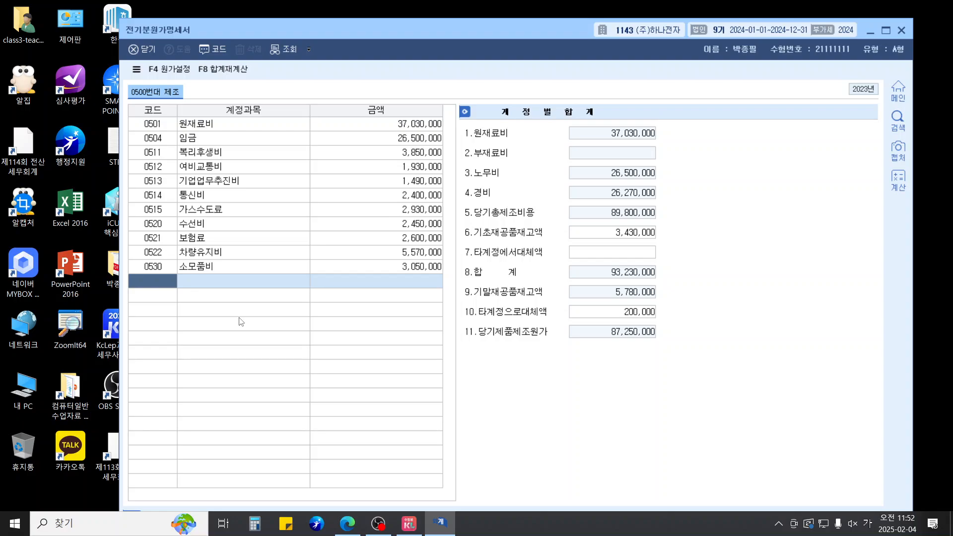
type("부재")
key("Return")
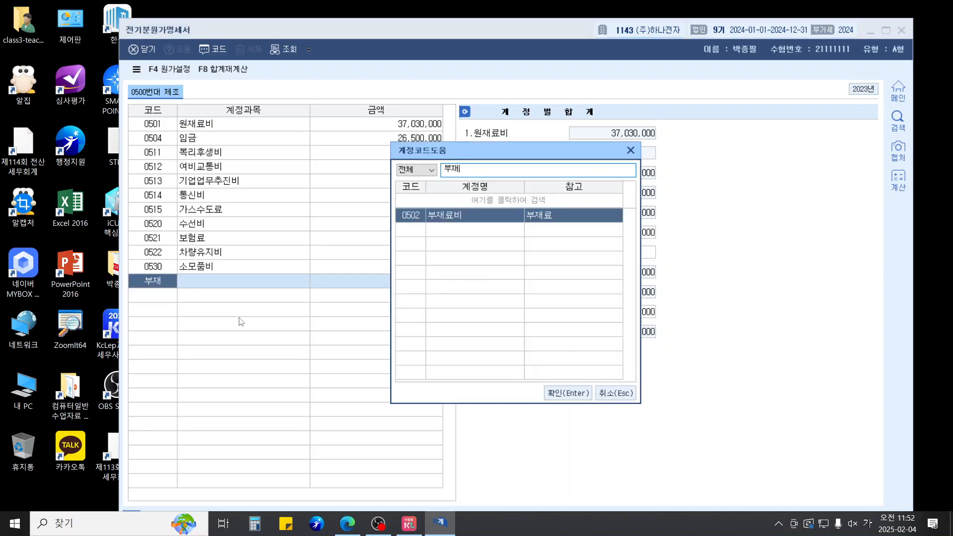
key("Return")
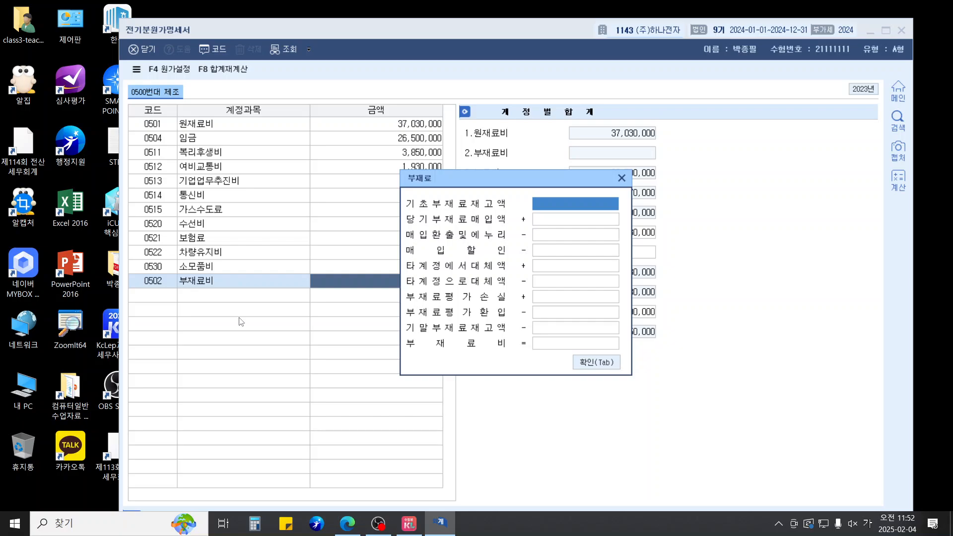
left_click(546, 348)
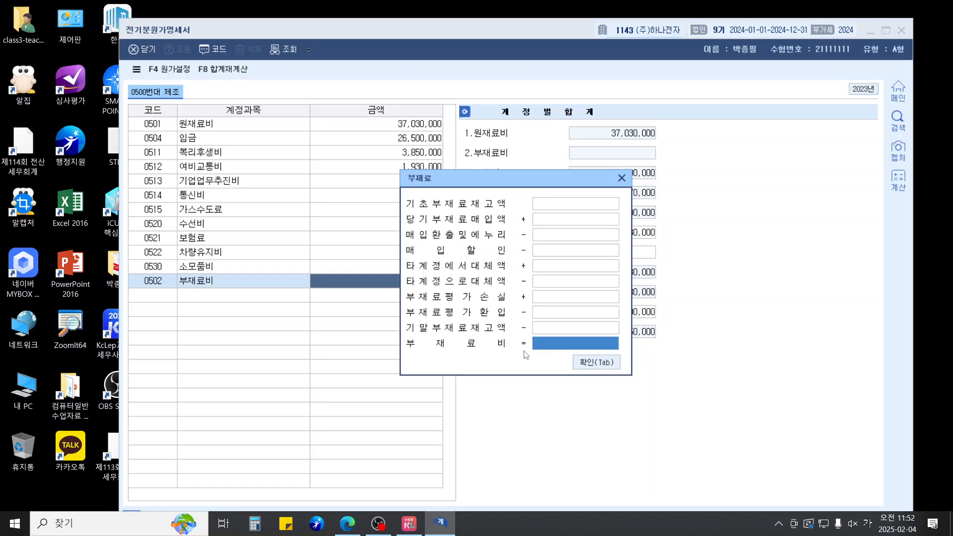
left_click(604, 365)
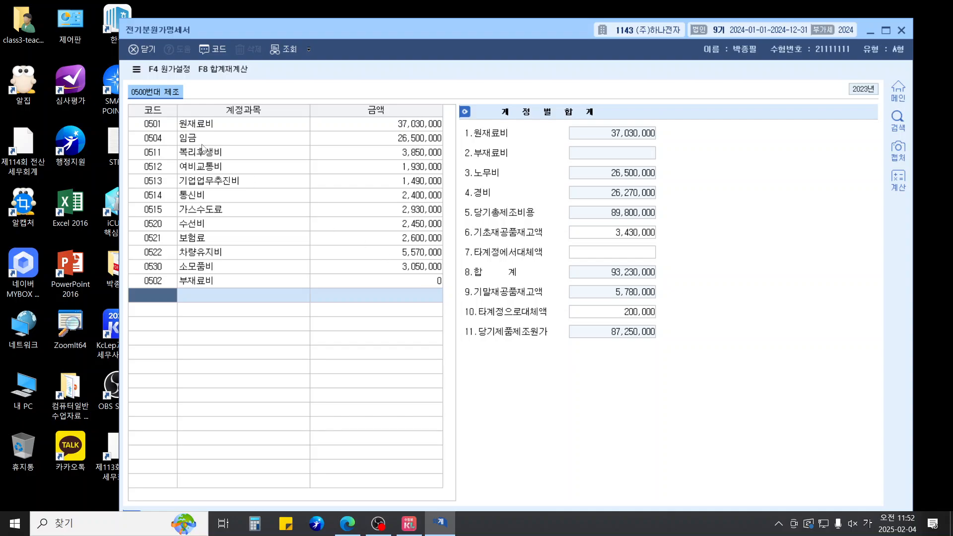
Step: Enter 3,000,000 as 당기부재료매입액 in the 부재료비 breakdown and confirm it
left_click(372, 280)
left_click(549, 225)
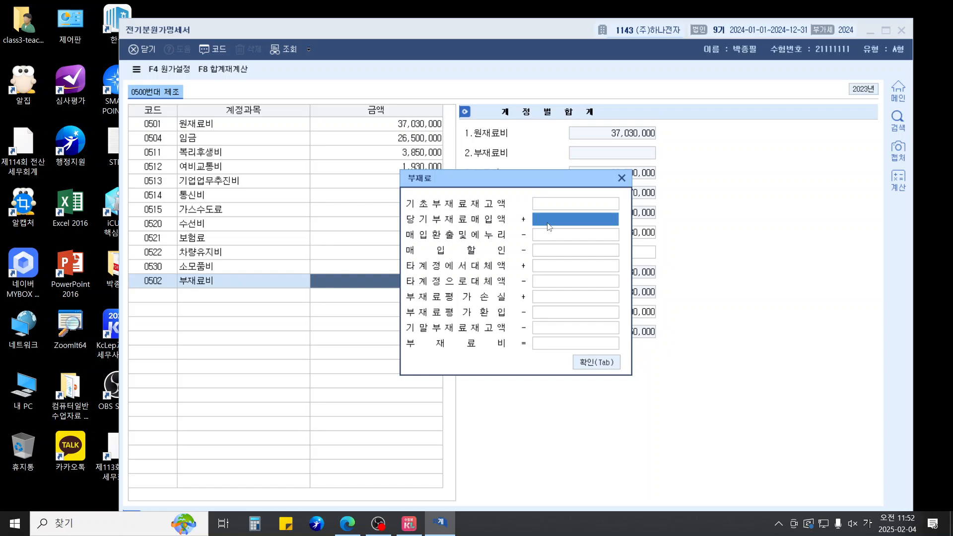
type("3000000")
key("Return")
key("Return")
key("Return")
key("Return")
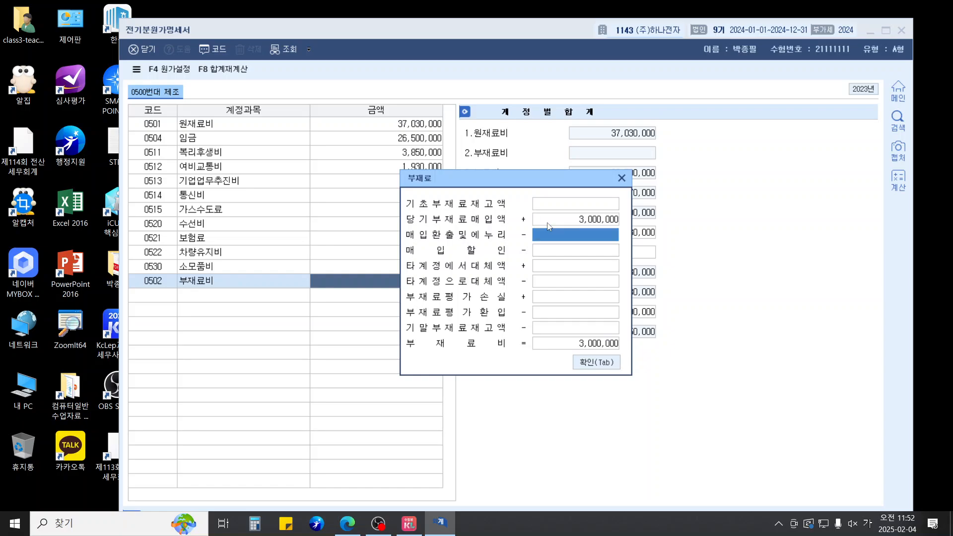
key("Return")
key("Return")
key("Return")
key("Return")
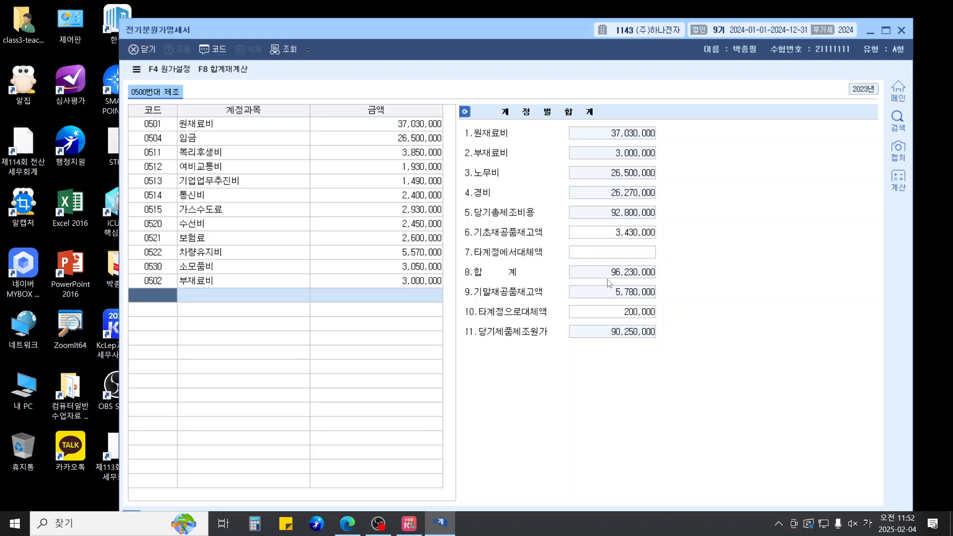
Step: Examine the 당기제품제조원가 amount in the cost statement's account totals and close the statement
key("ctrl+1")
left_click(592, 341)
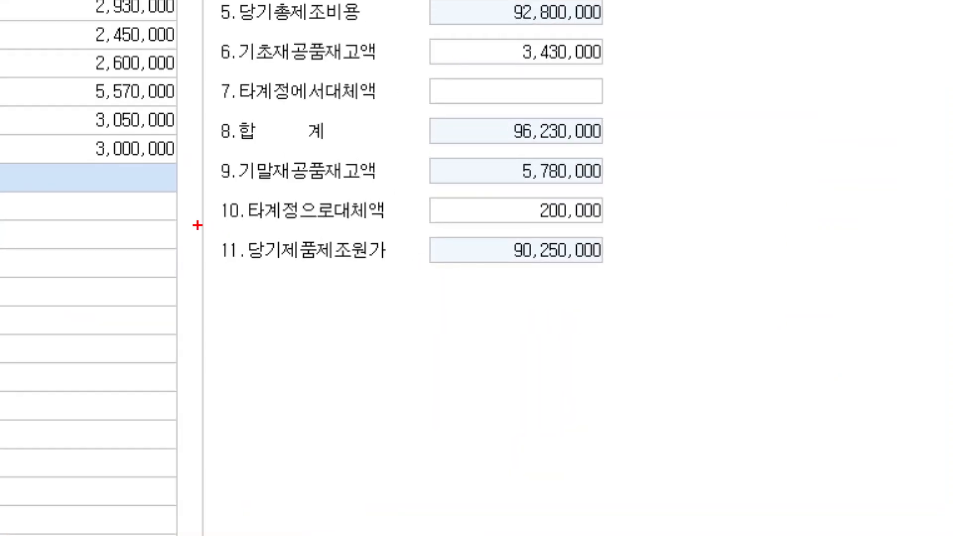
left_click_drag(197, 226, 609, 286)
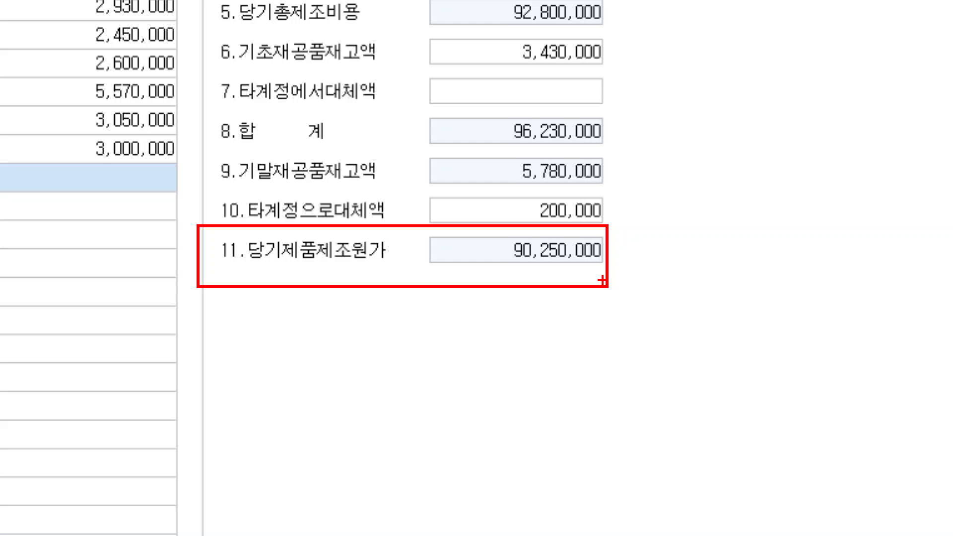
key("Escape")
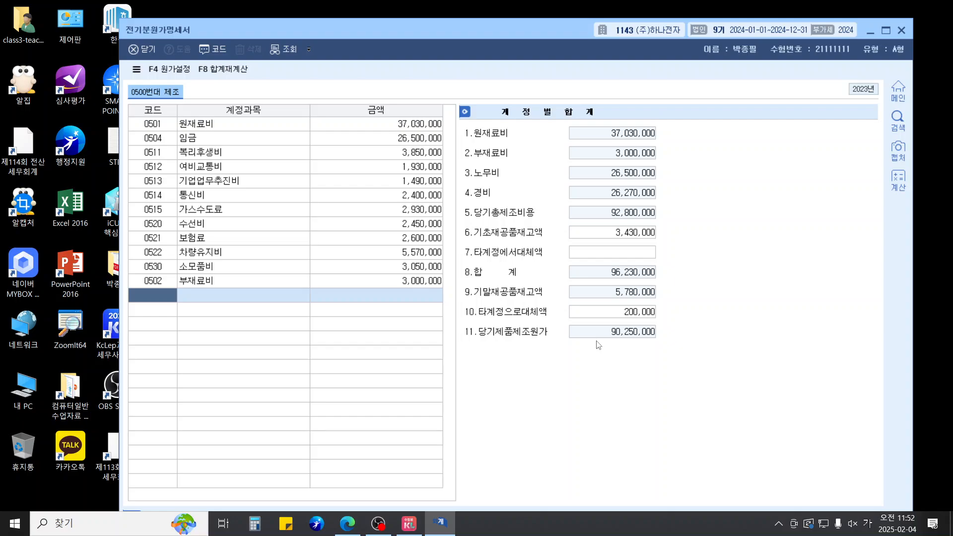
key("Escape")
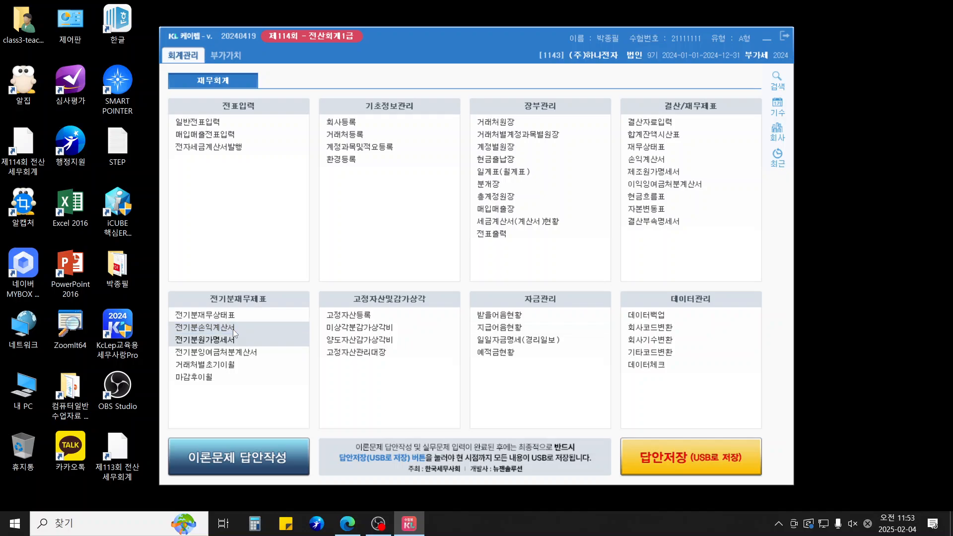
Step: In the prior-period income statement (전기분손익계산서), set 당기제품제조원가 in the 0455 제품매출원가 breakdown to 90,250,000 and confirm it
left_click(233, 329)
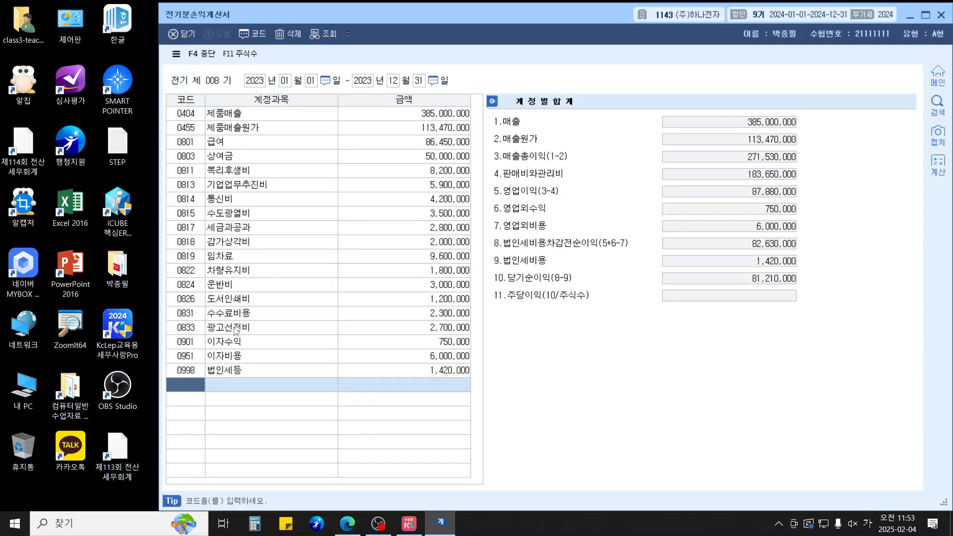
left_click(196, 131)
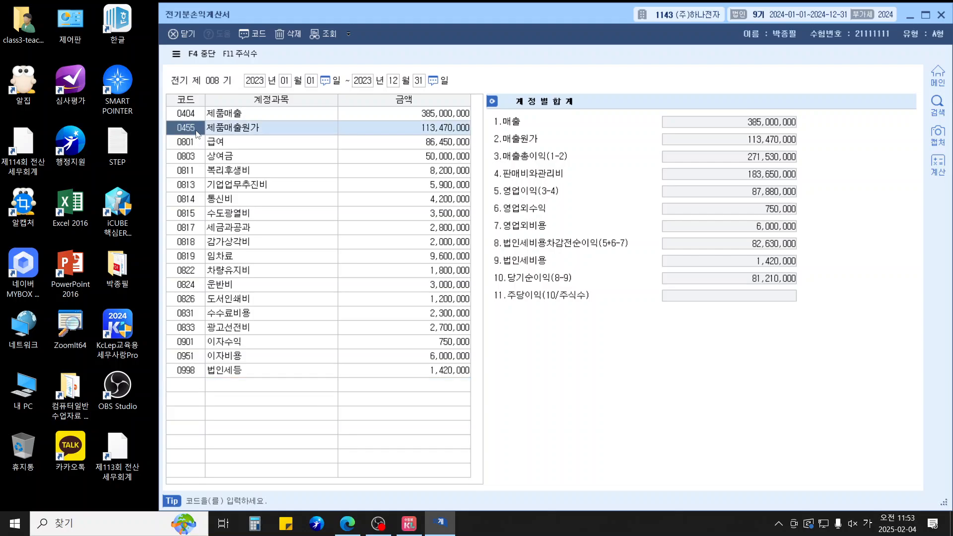
key("Return")
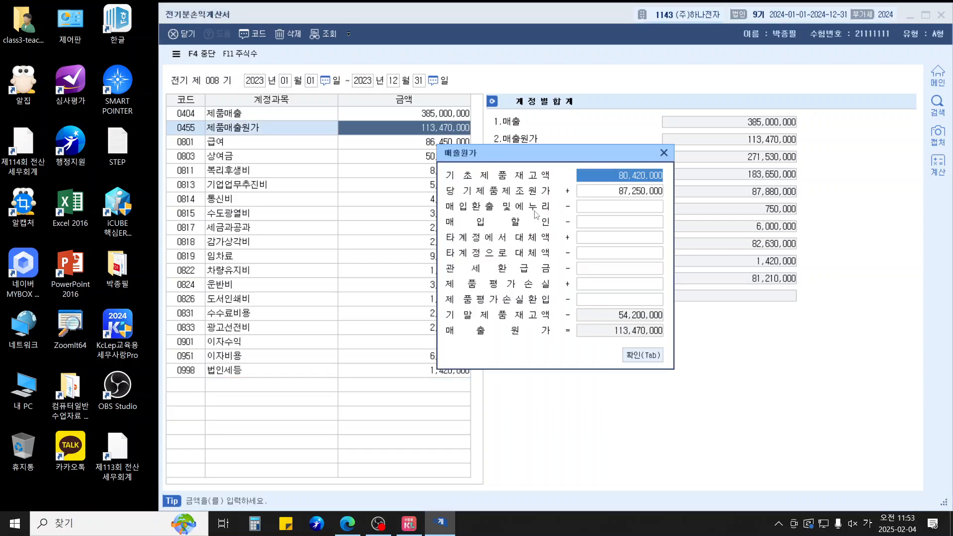
left_click(586, 197)
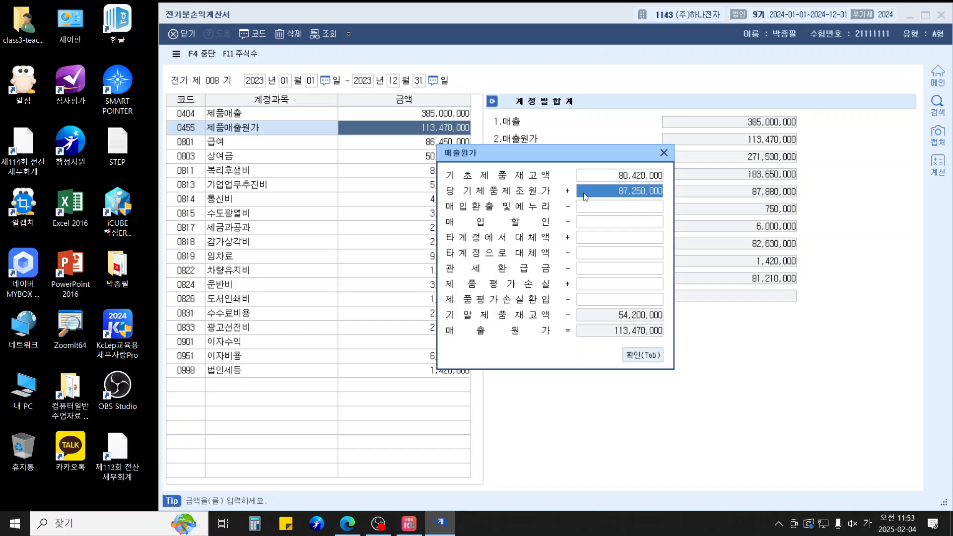
type("90250000")
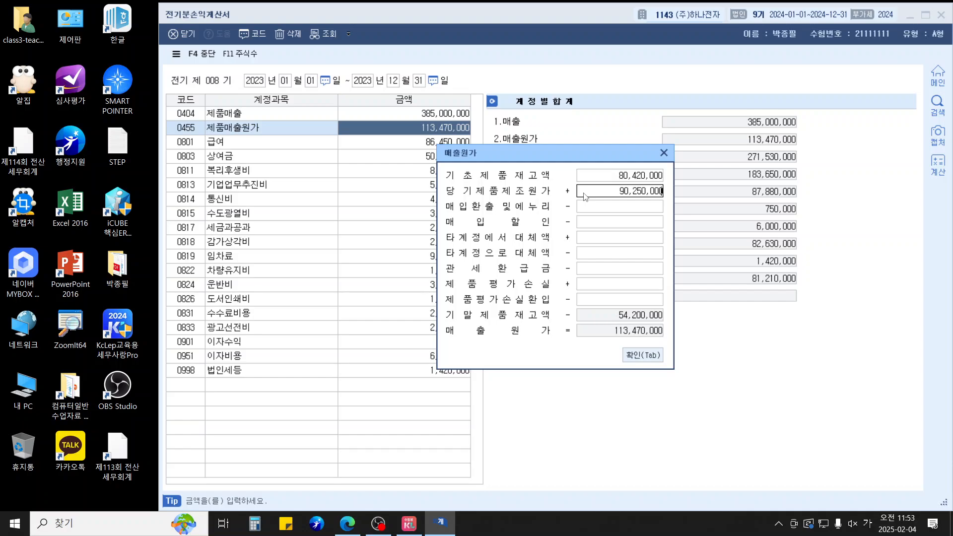
key("Return")
key("Return")
key("Return")
key("Return")
key("Return")
key("Return")
key("Return")
key("Return")
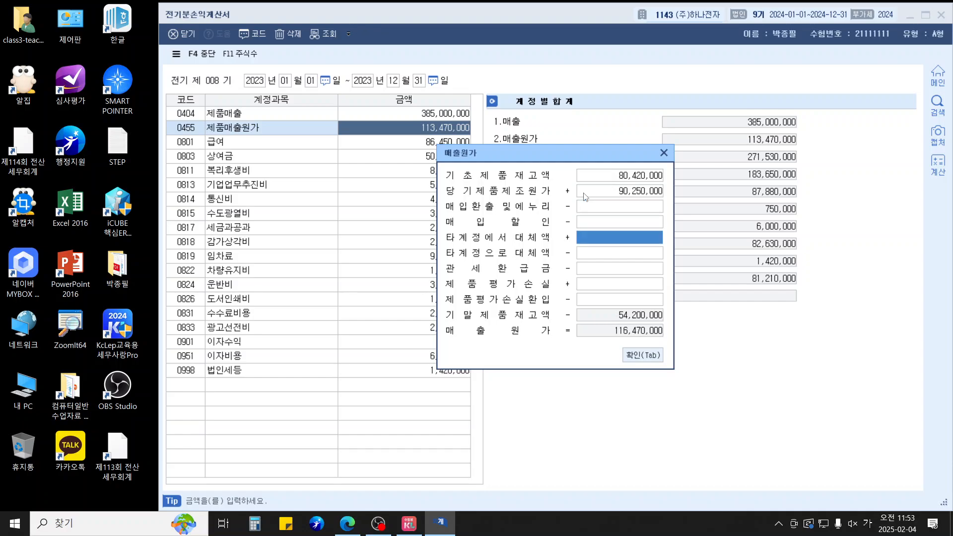
key("Return")
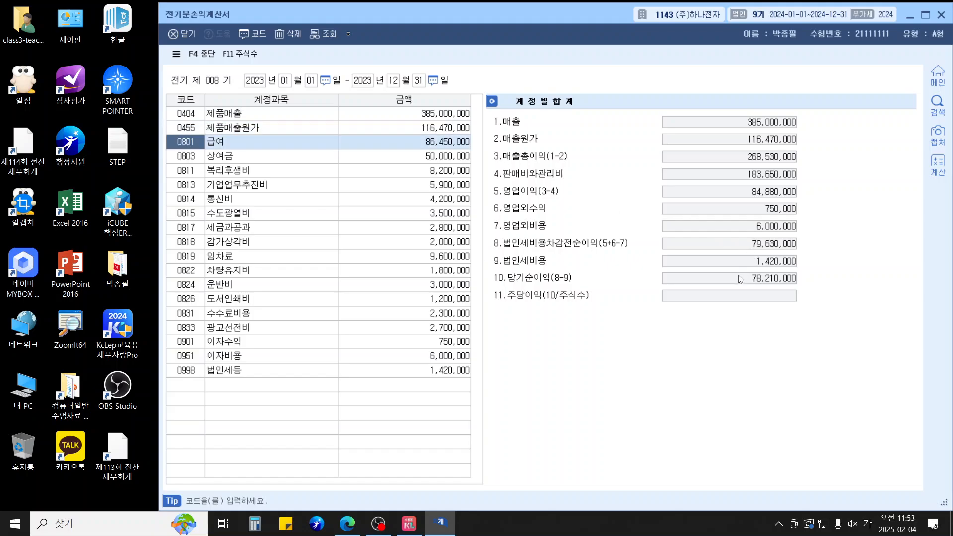
Step: Examine the 당기순이익 amount in the income statement's account totals and close the statement
key("ctrl+1")
left_click(496, 268)
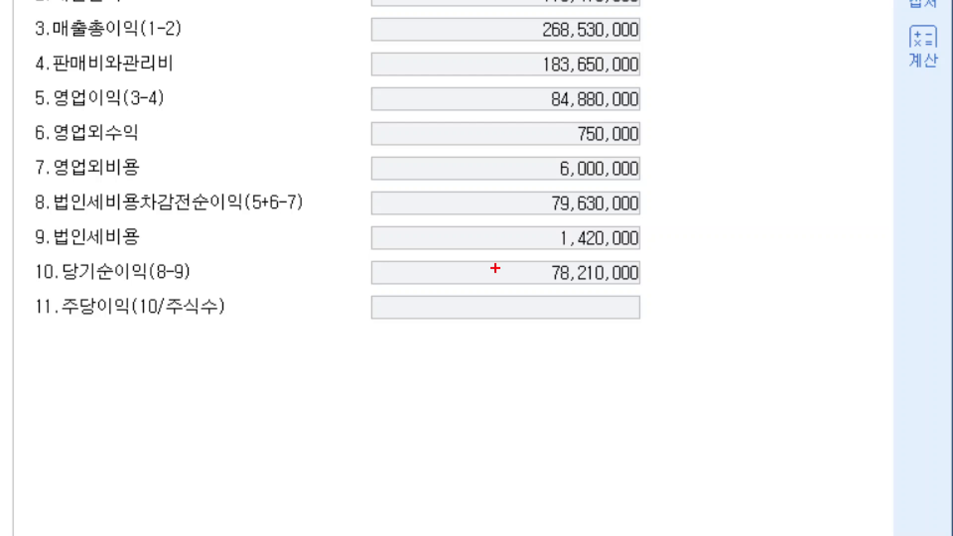
left_click_drag(452, 255, 683, 299)
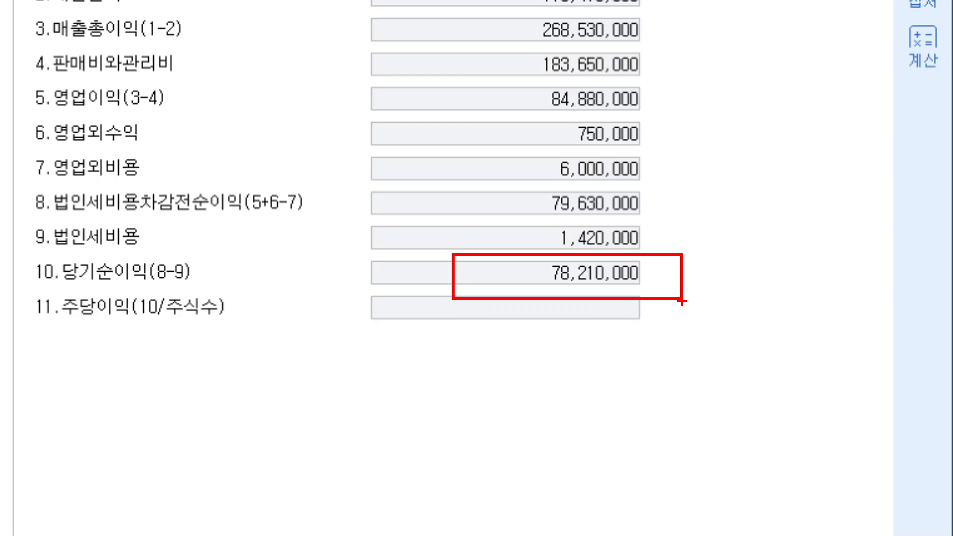
key("Escape")
key("Escape")
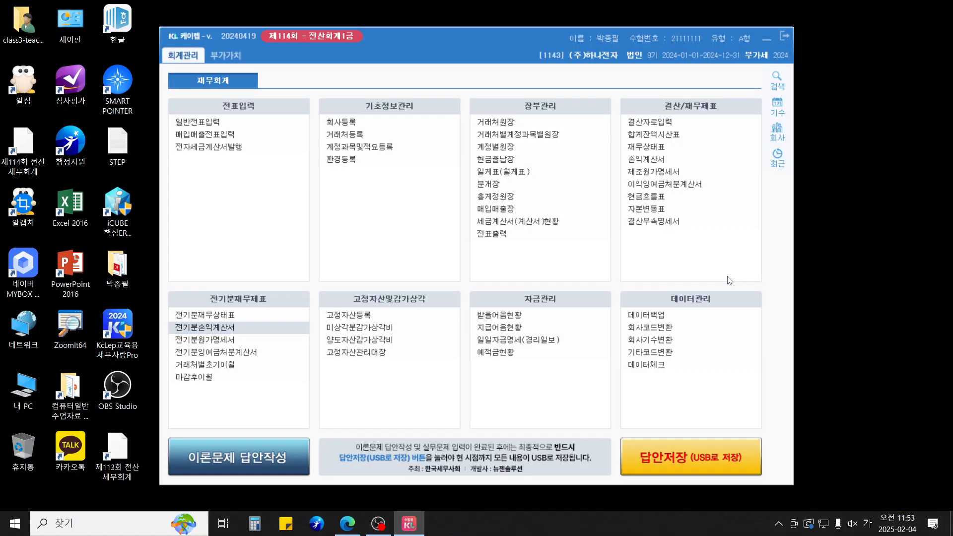
Step: In the prior-period retained earnings appropriation statement (전기분잉여금처분계산서), set 당기순이익 to 78,210,000
left_click(260, 352)
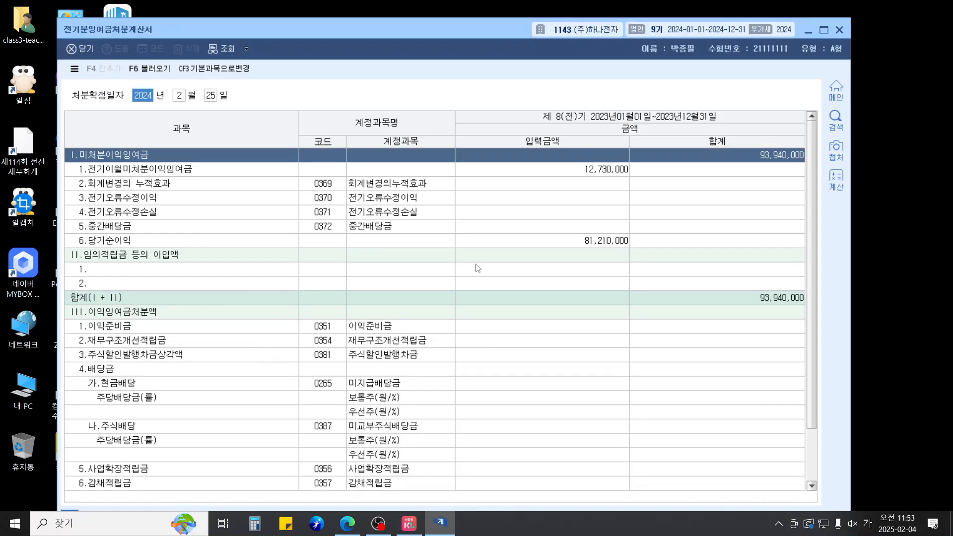
left_click(556, 242)
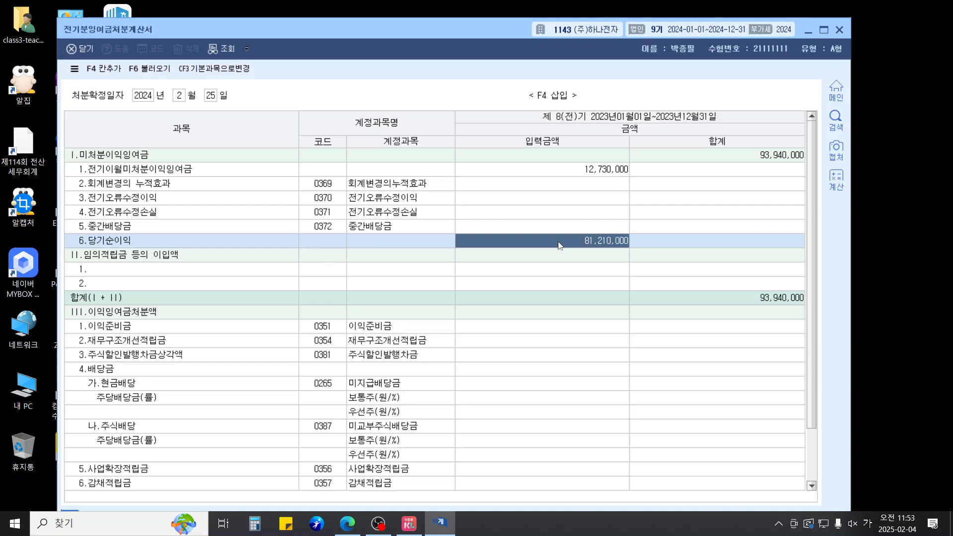
type("78")
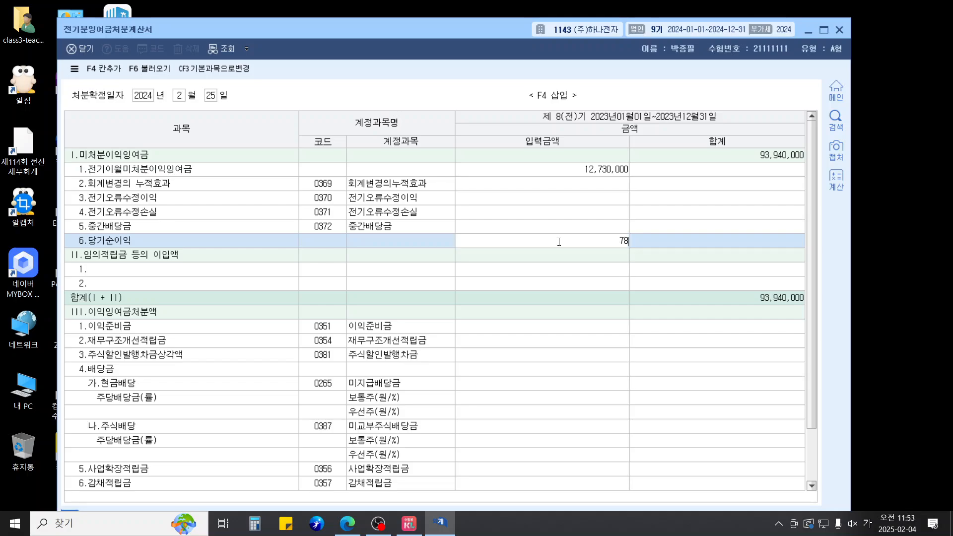
type(",210,000")
key("Return")
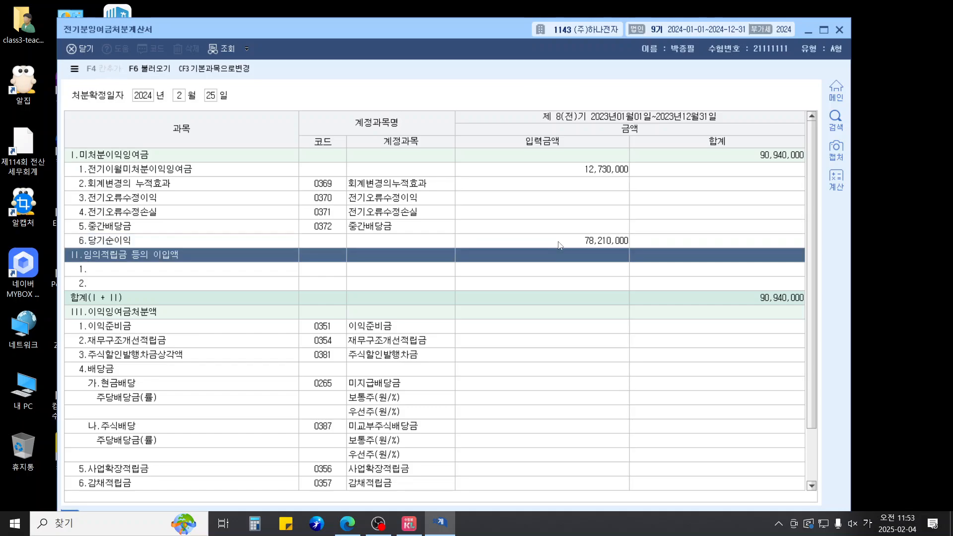
Step: Examine the 미처분이익잉여금 total in the appropriation statement and close the statement
left_click(739, 159)
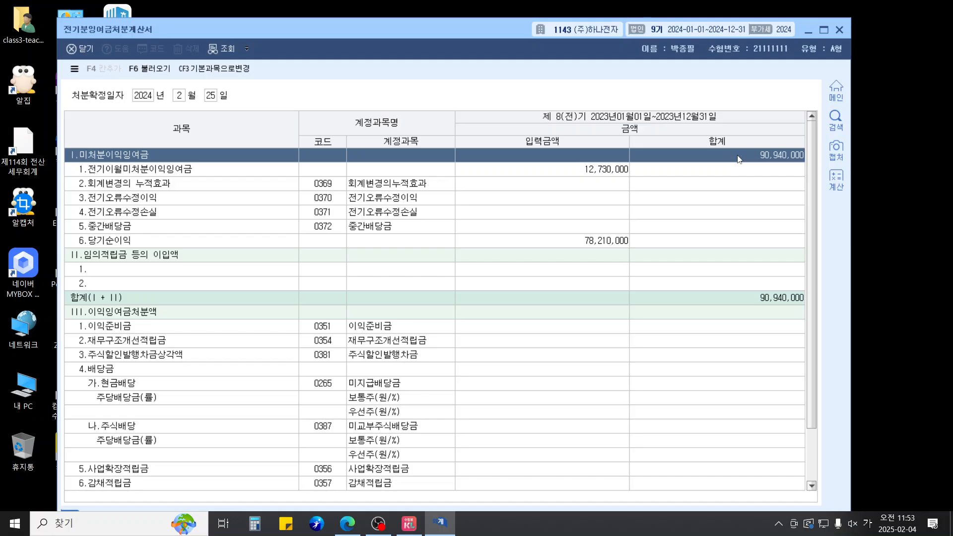
key("ctrl+1")
left_click(737, 155)
left_click_drag(513, 245, 706, 296)
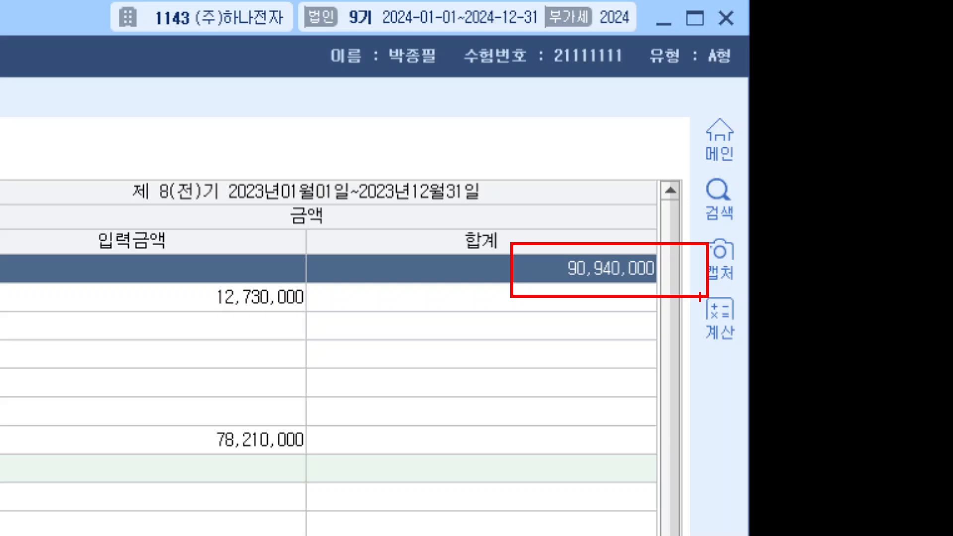
key("Escape")
key("Escape")
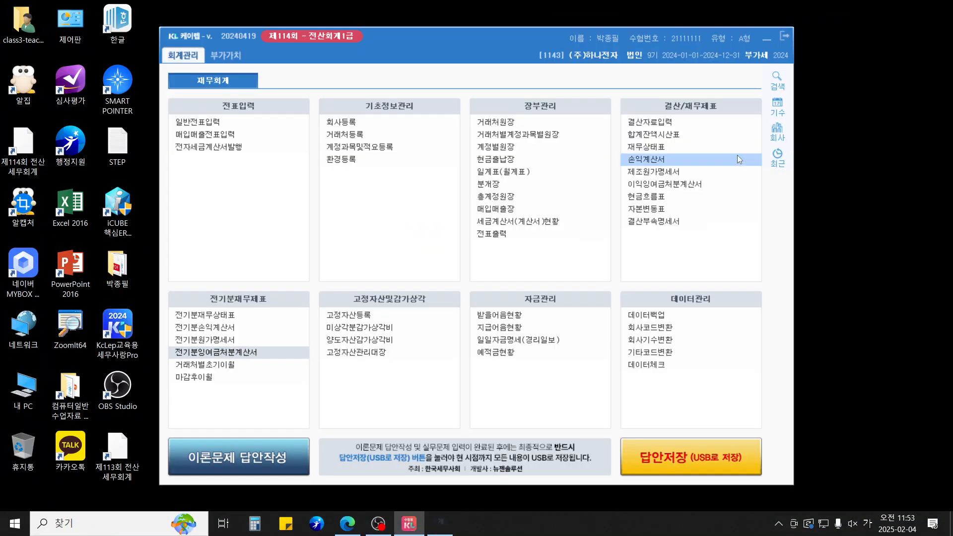
Step: In the prior-period balance sheet (전기분재무상태표), set account 0375 이월이익잉여금 to 90,940,000
left_click(244, 317)
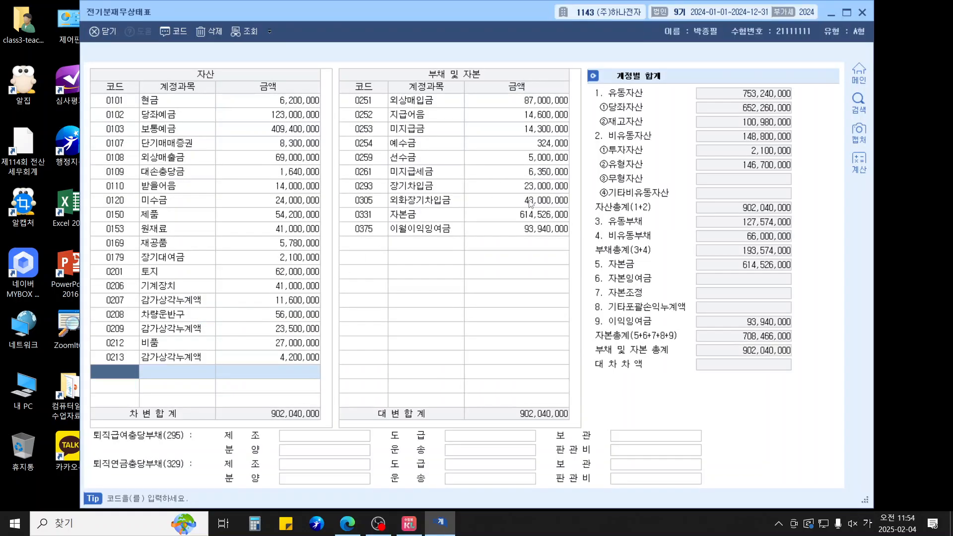
left_click(519, 230)
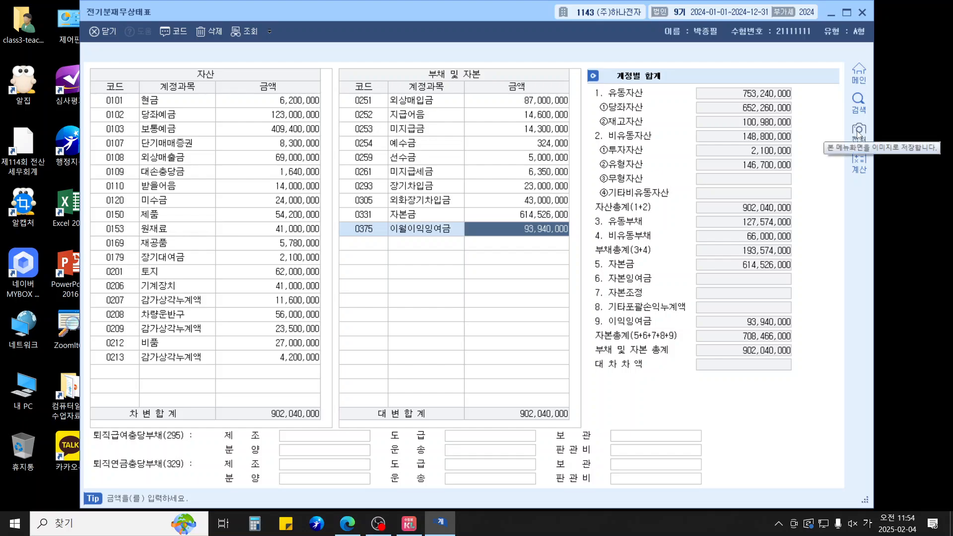
type("90,")
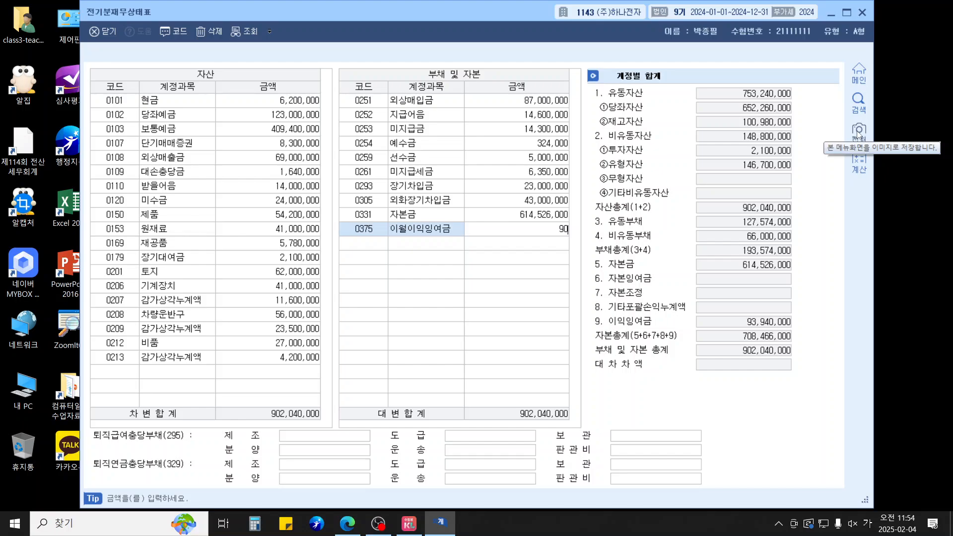
type("940,000")
key("Return")
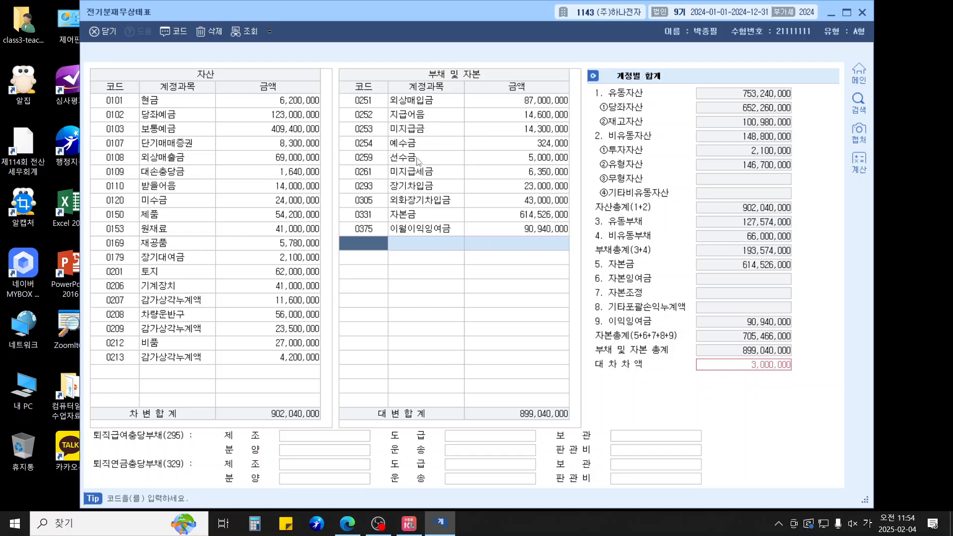
Step: Set account 0251 외상매입금 to 90,000,000 in the prior-period balance sheet and close the statement
left_click(494, 108)
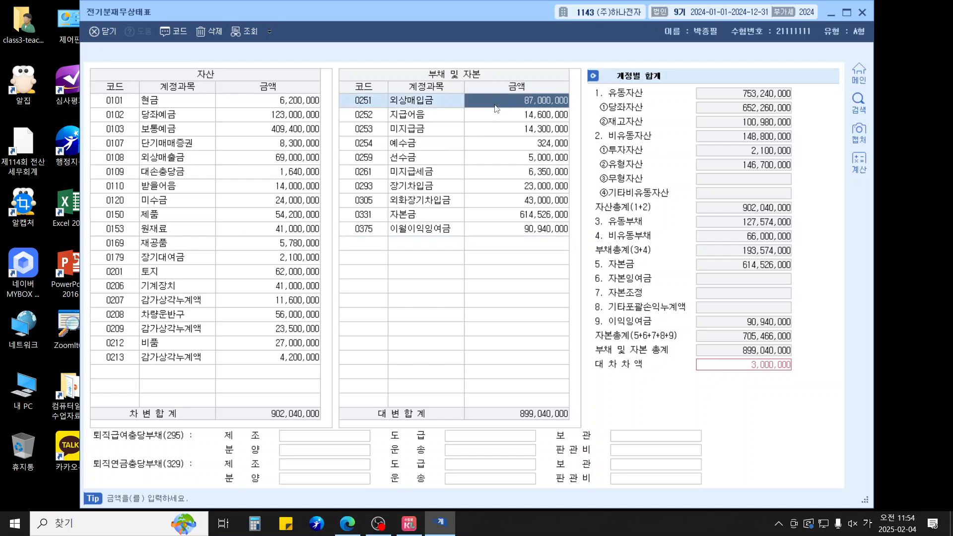
type("90000000")
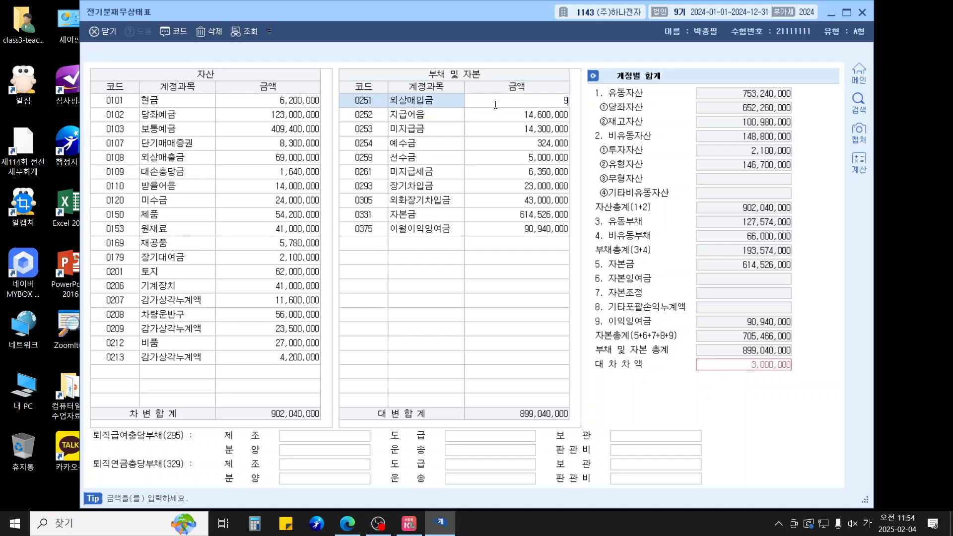
key("Return")
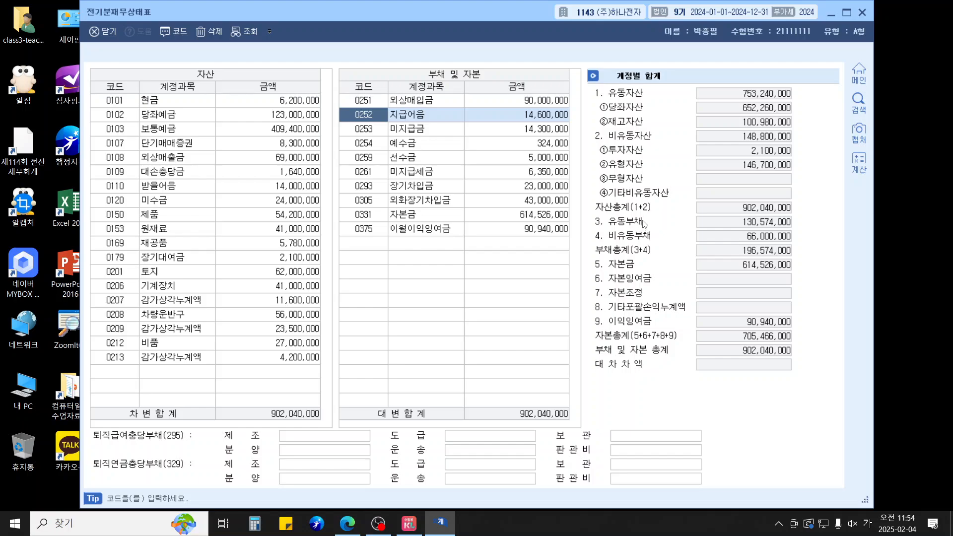
key("Escape")
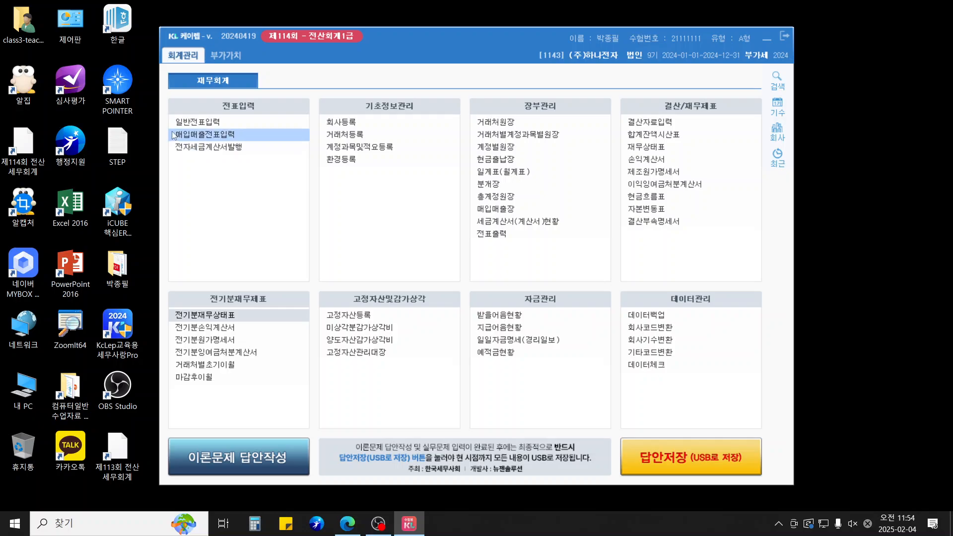
Step: Open general voucher entry (일반전표입력) for 5 July 2024
left_click(191, 122)
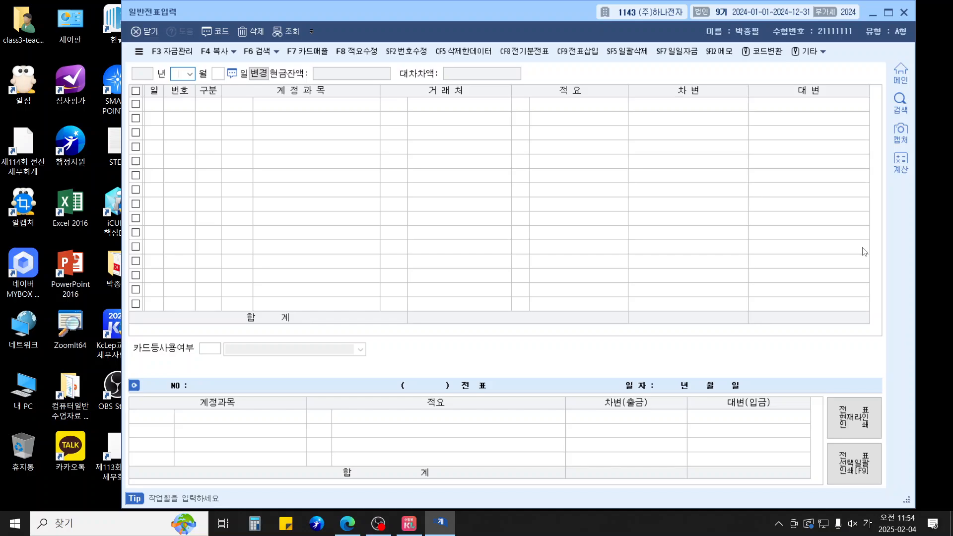
type("7")
key("Return")
type("5")
key("Return")
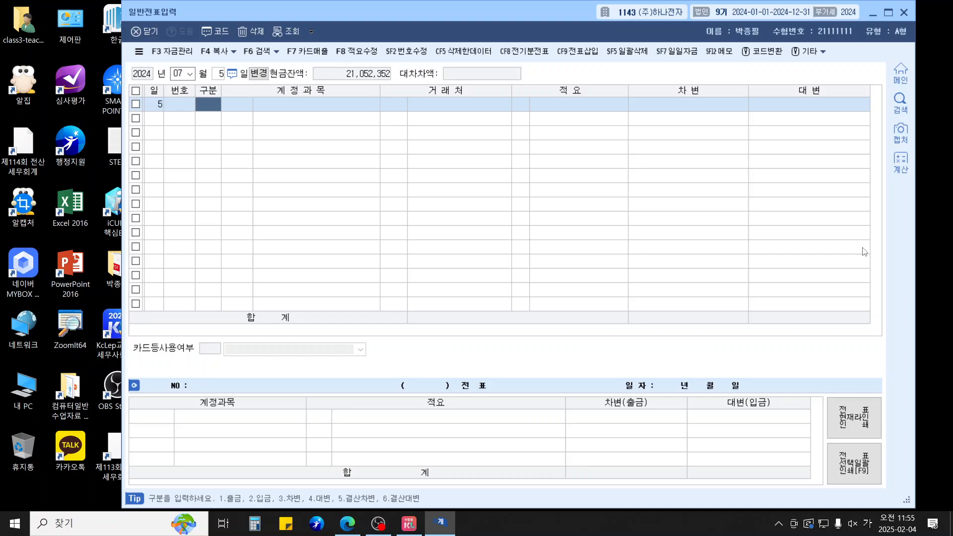
Step: Enter a debit line (차변) for account 0806 퇴직급여 with 1,400,000 in the 5 July voucher
type("3")
key("Return")
type("0806")
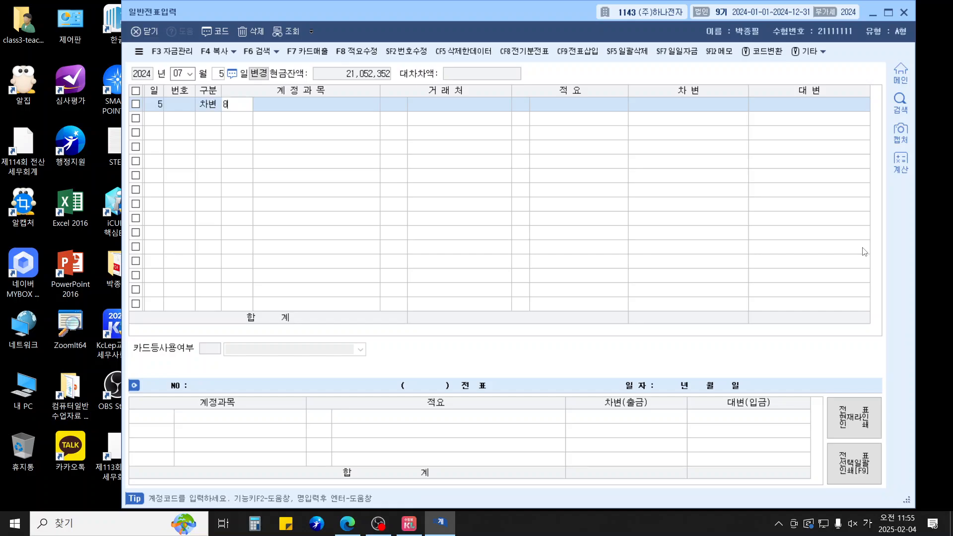
key("Return")
key("Return")
key("Return")
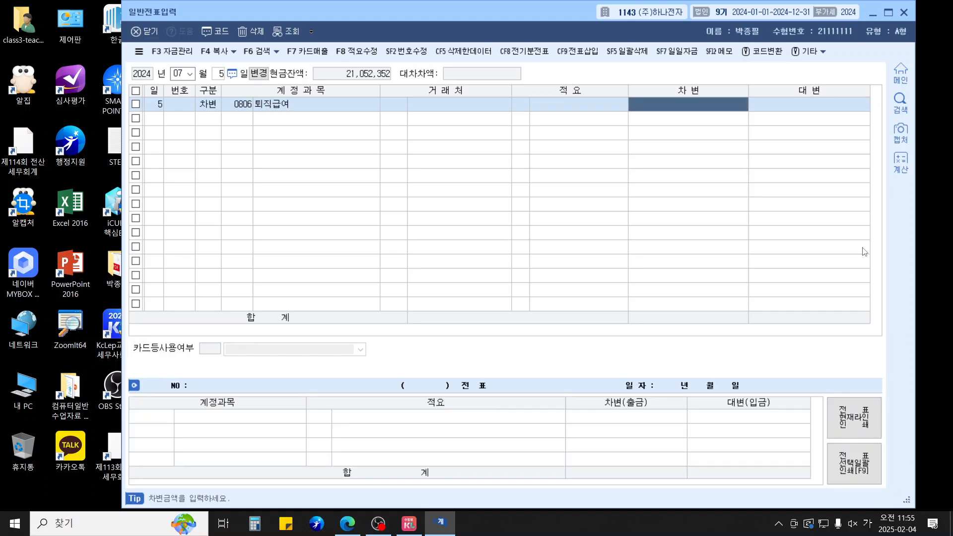
type("1400000")
key("Return")
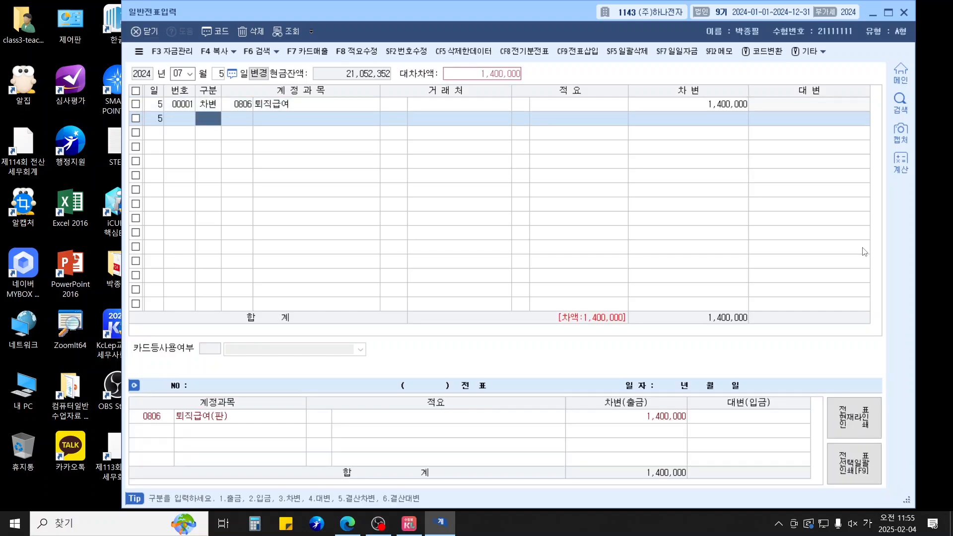
Step: Balance the 5 July voucher with a credit line (대변) for account 0103 보통예금 of 1,400,000
type("4")
key("Return")
type("0103")
key("Return")
key("Return")
key("Return")
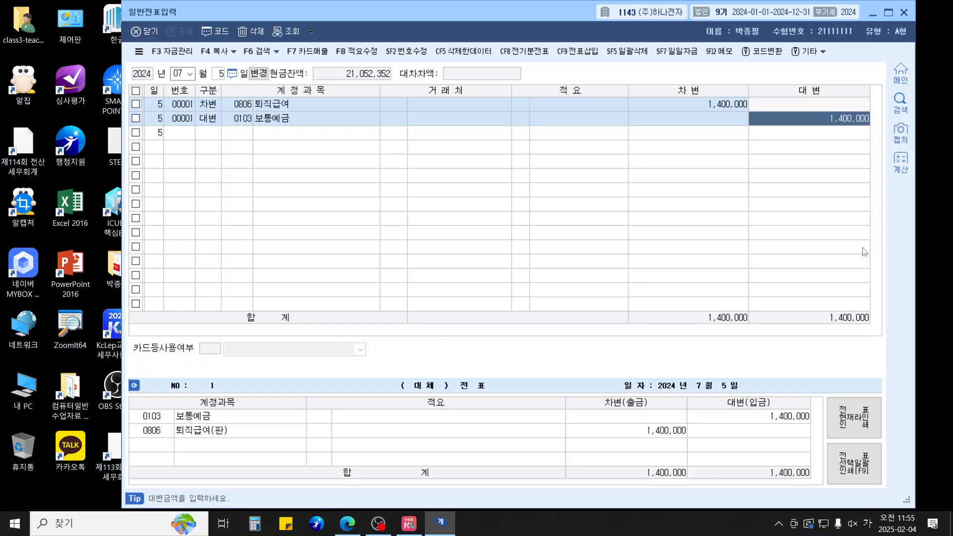
key("Return")
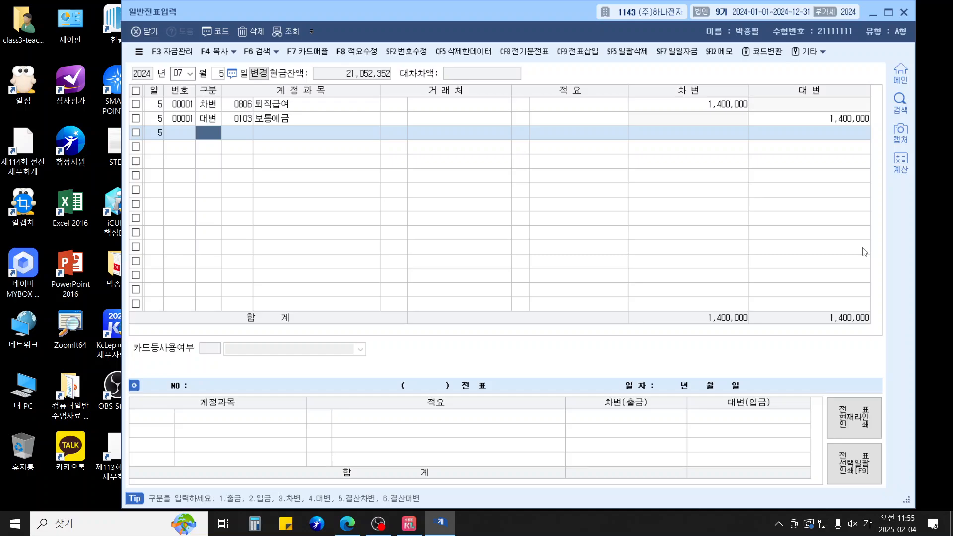
Step: Start a voucher for 25 July with a debit line for 0110 받을어음, 거래처 (주)고운상사, amount 5,500,000
key("Escape")
type("25")
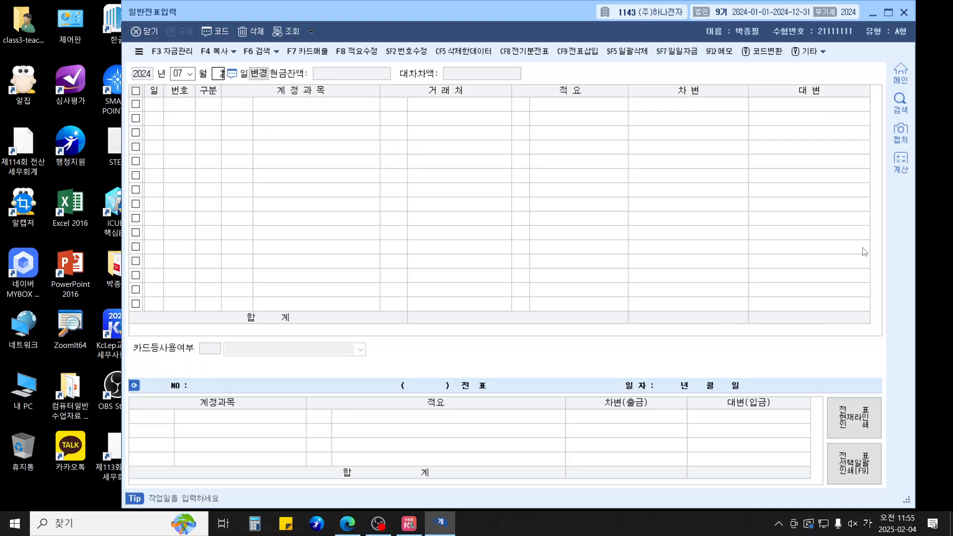
key("Return")
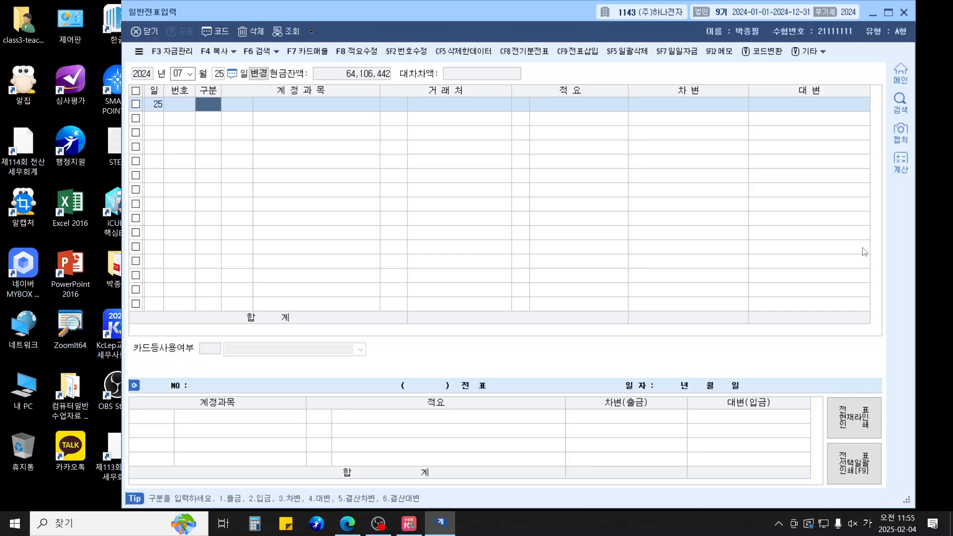
type("3")
key("Return")
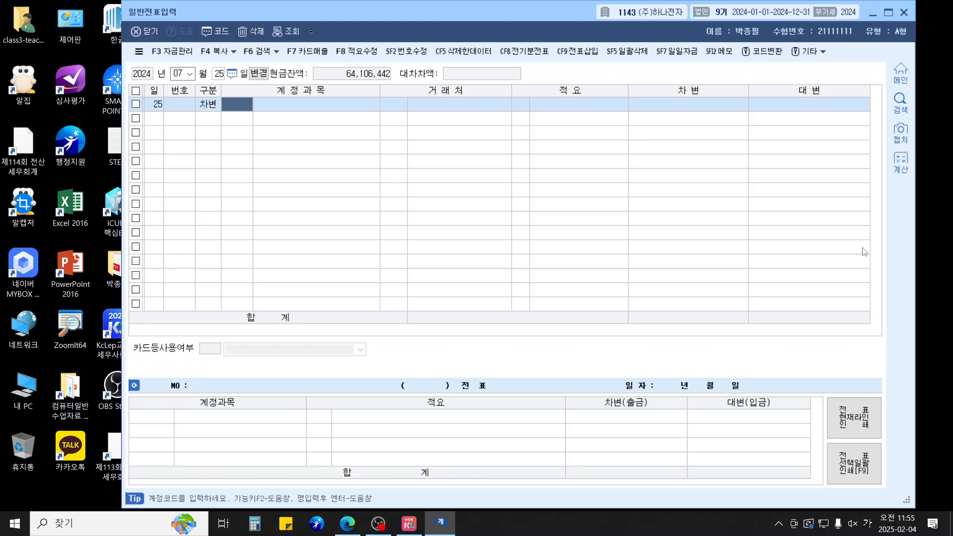
type("받을")
key("Return")
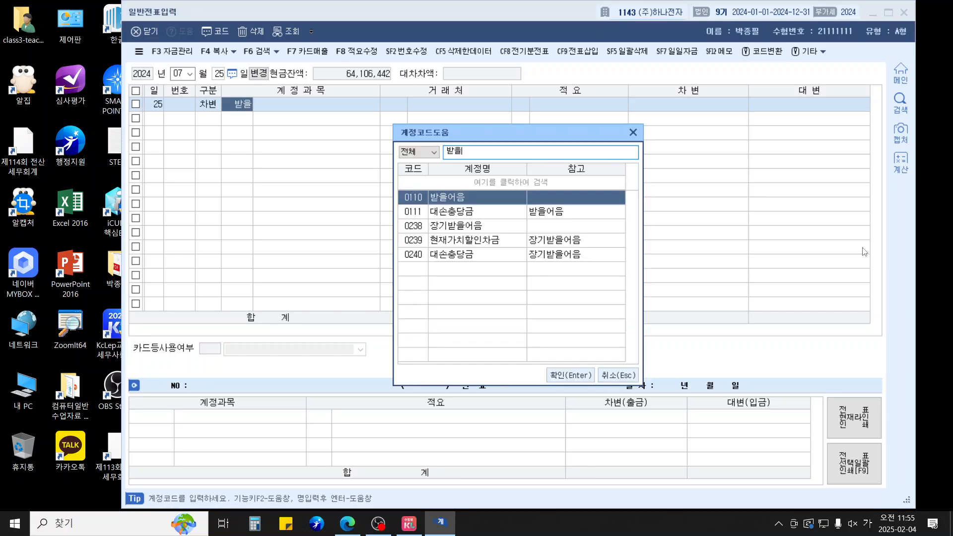
key("Return")
type("고운")
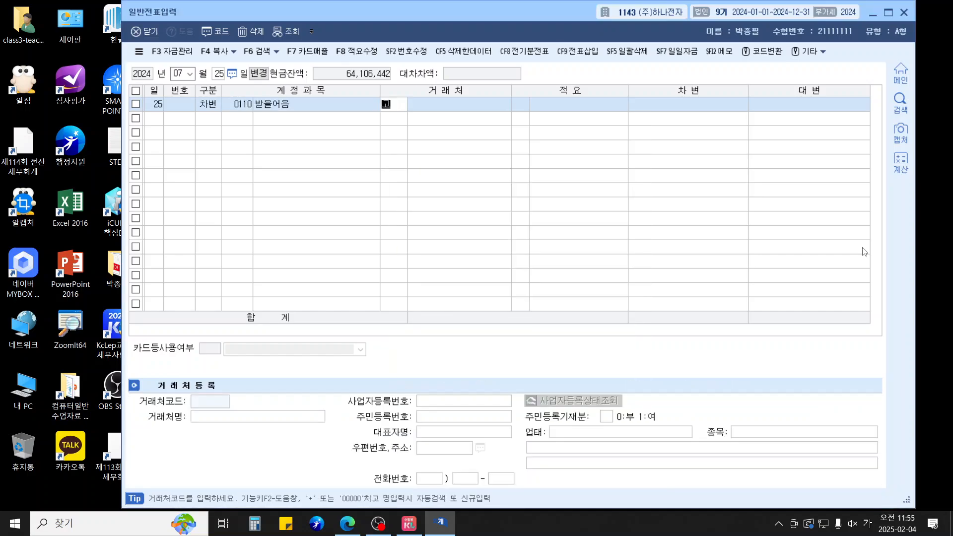
key("Return")
key("Return")
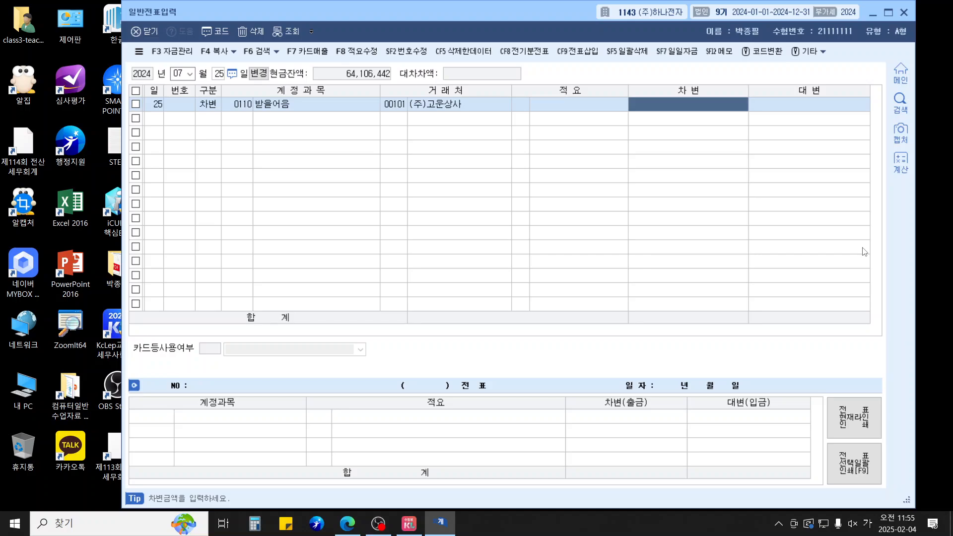
type("5500000")
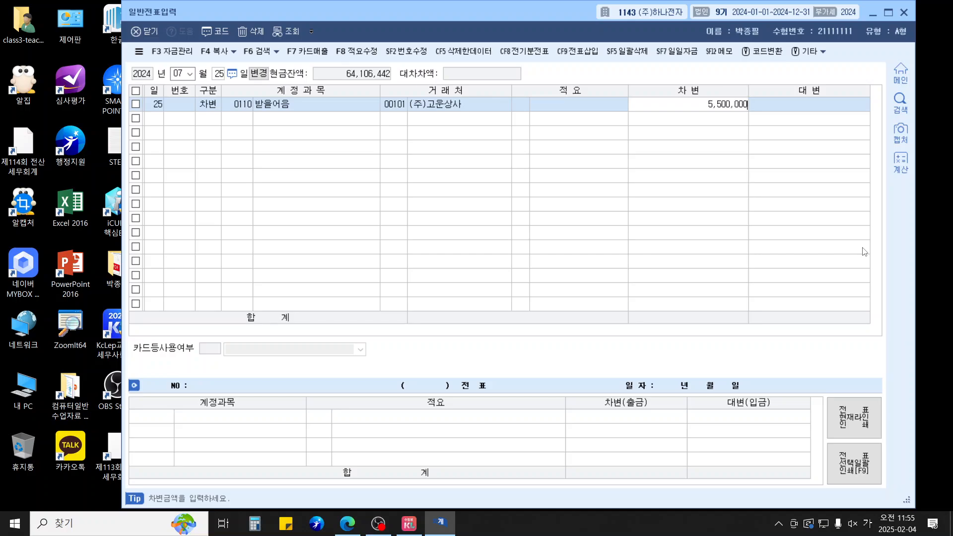
key("Return")
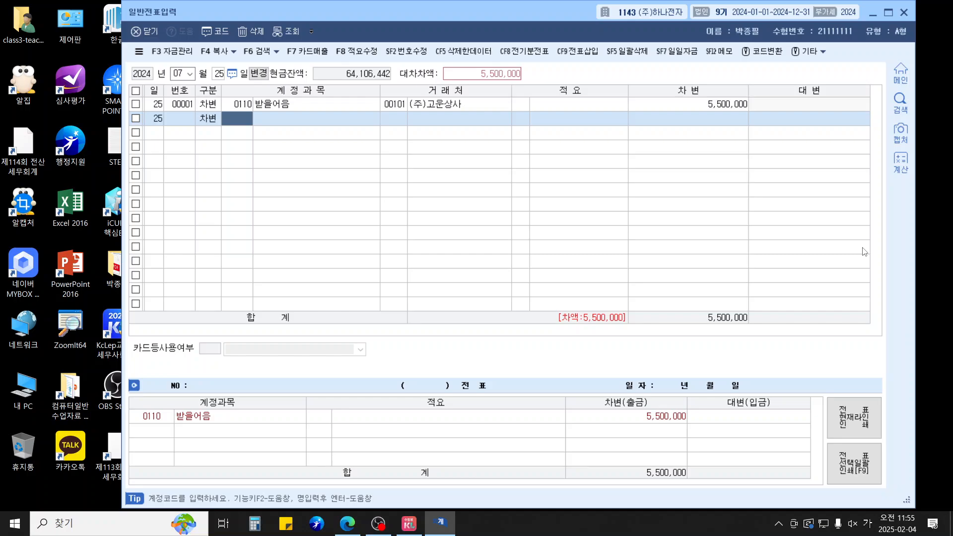
Step: Add a second debit line to the 25 July voucher for 0103 보통예금 with 4,400,000
type("보통")
key("Return")
key("Return")
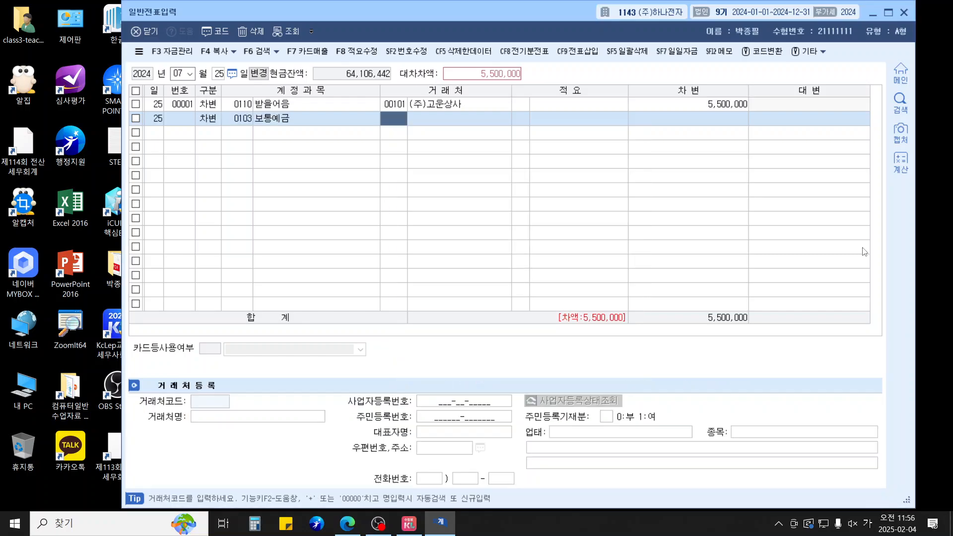
key("Return")
key("Return")
key("Return")
type("4")
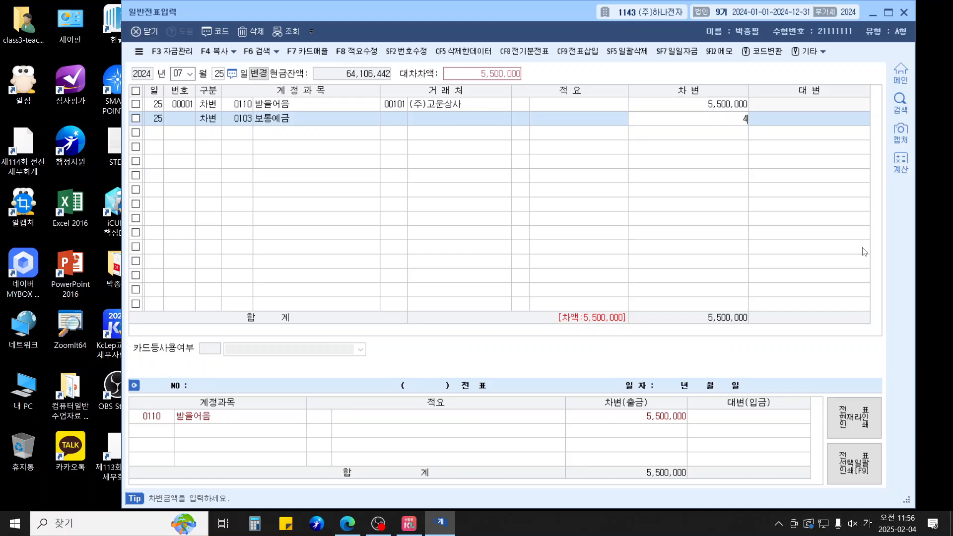
type(",400,000")
key("Return")
Step: Balance the 25 July voucher with a credit line for 0108 외상매출금, 거래처 00101 (주)고운상사, amount 9,900,000
type("4")
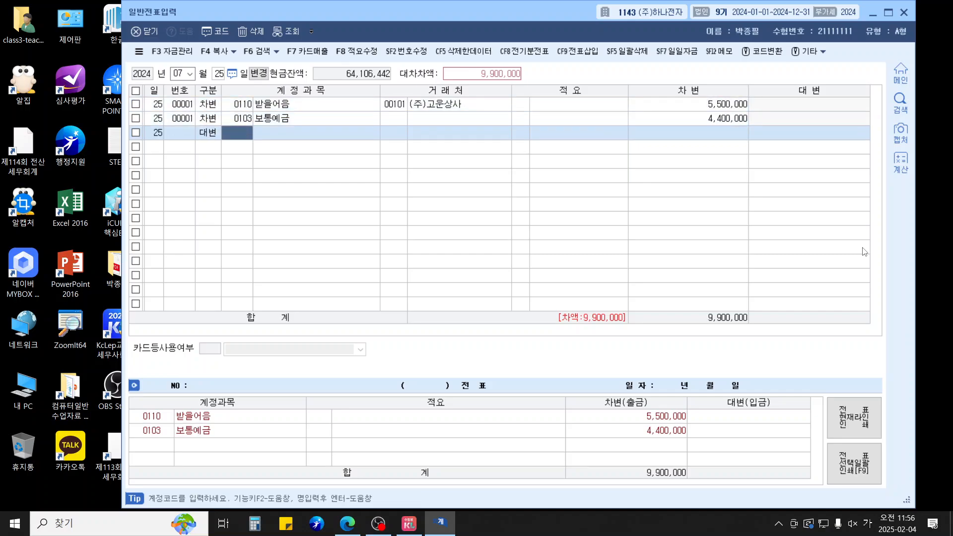
type("108")
key("Return")
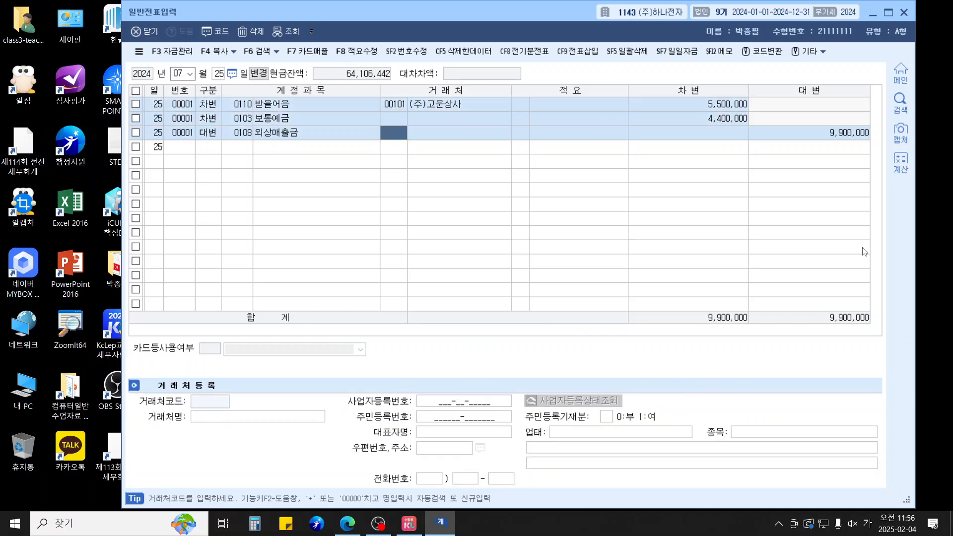
type("101")
key("Return")
key("Return")
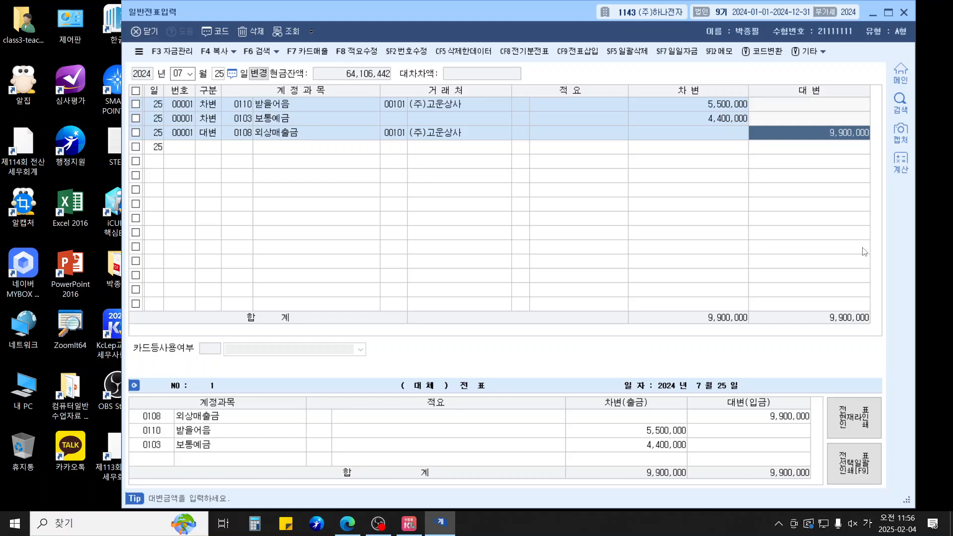
key("Return")
Step: Start a voucher for 30 August with a debit line for 0103 보통예금 of 45,000,000
key("Escape")
key("Escape")
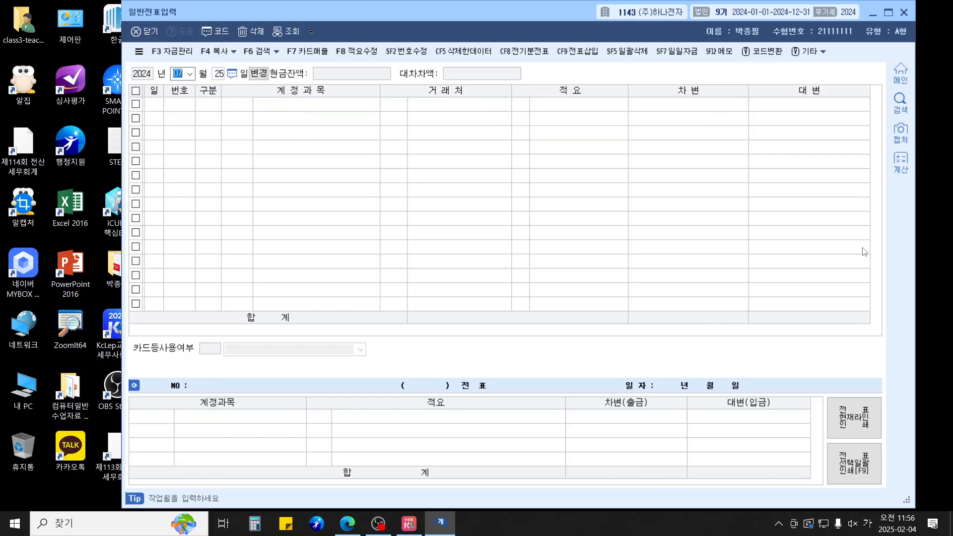
type("08")
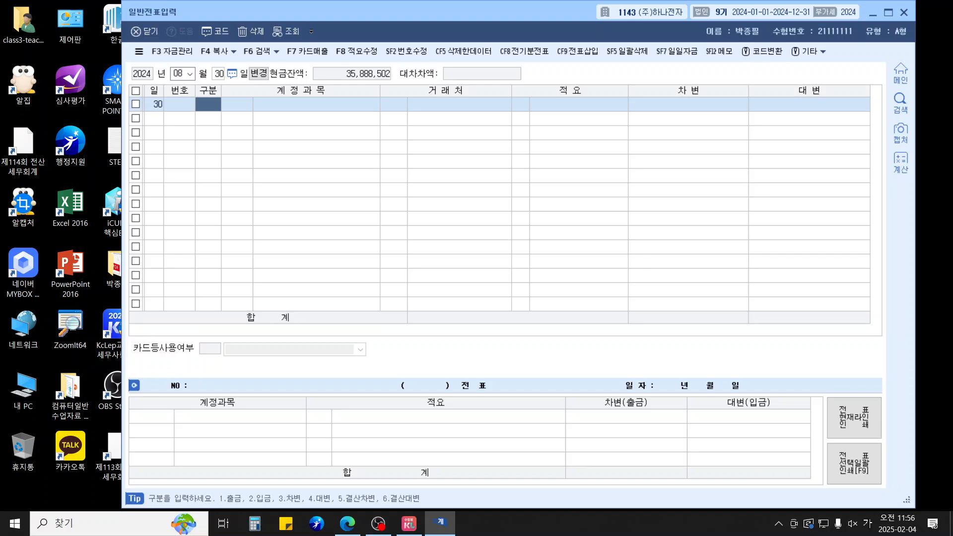
type("303")
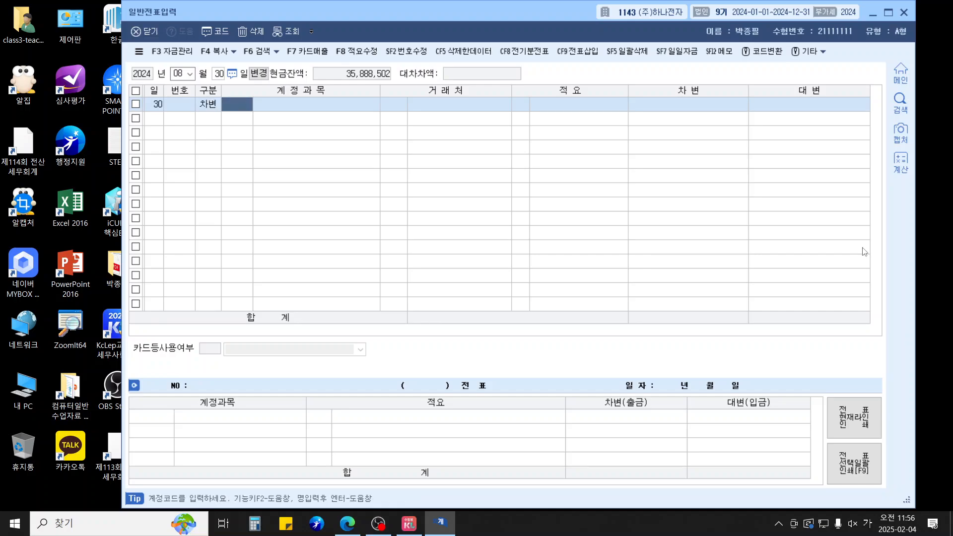
type("103")
key("Return")
key("Return")
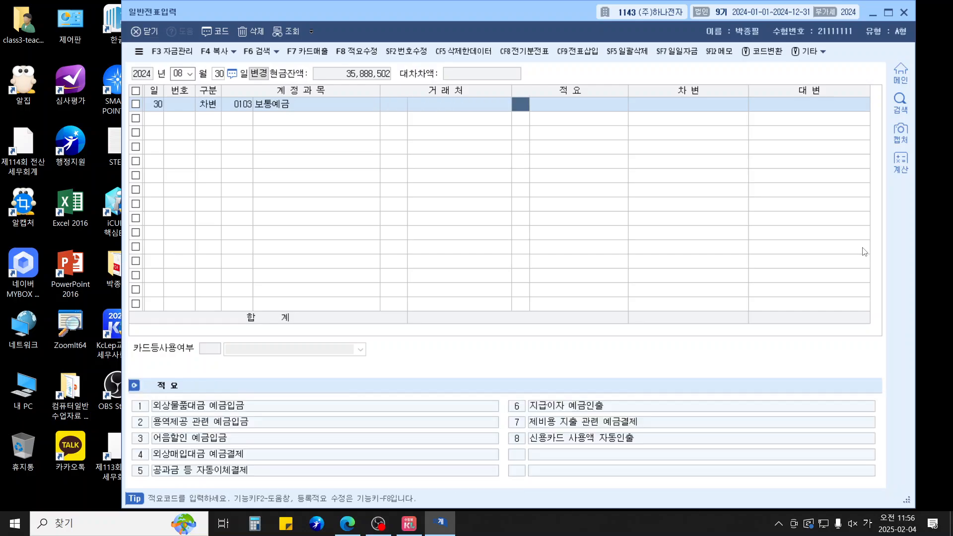
key("Return")
type("44")
key("BackSpace")
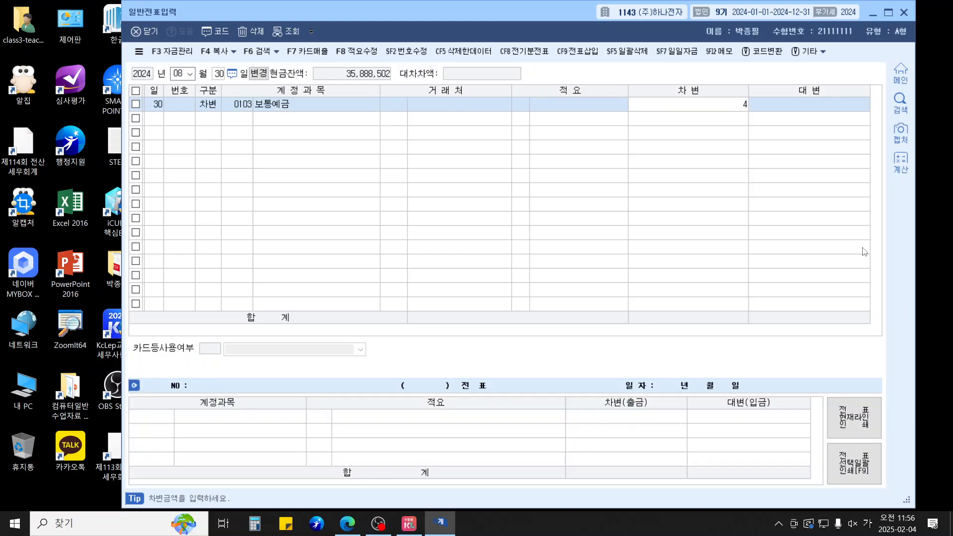
type("5,000,000")
key("Return")
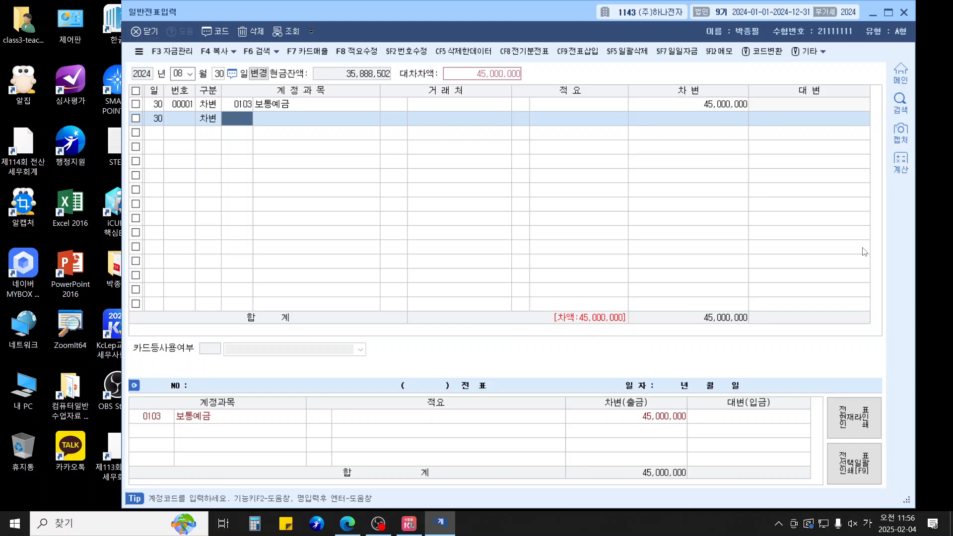
Step: Add a debit line to the 30 August voucher for 0956 매출채권처분손실 with 5,000,000
type("매출채")
key("Return")
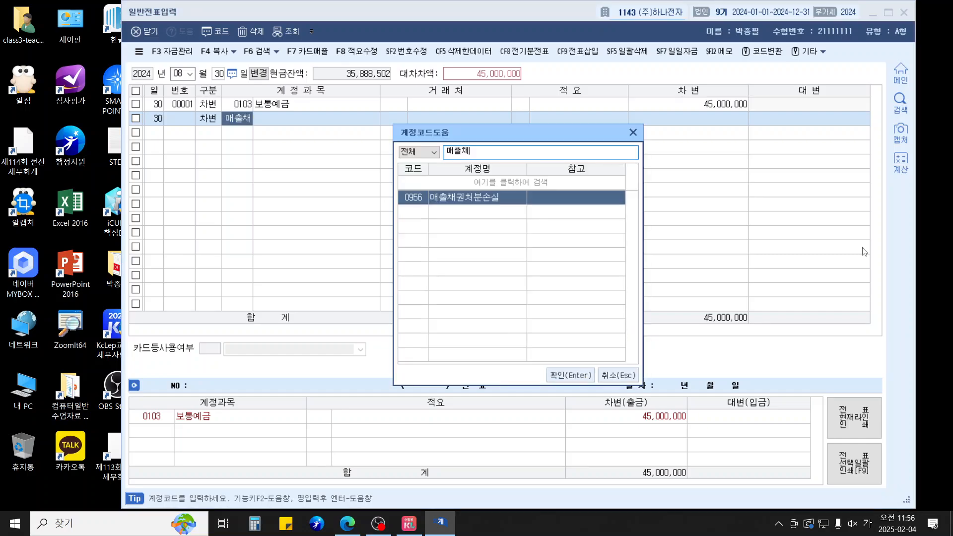
key("Return")
key("Return")
key("Return")
key("Return")
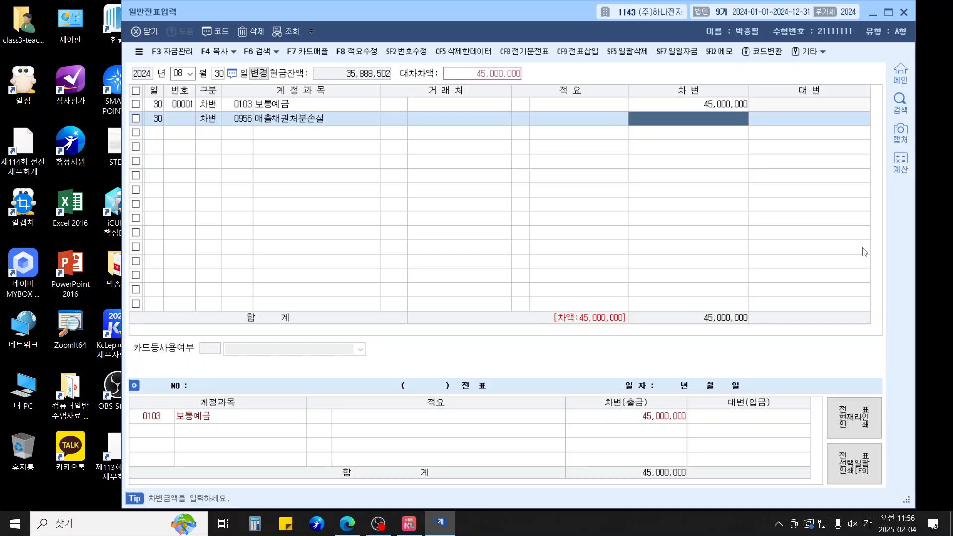
type("5000000")
key("Return")
Step: Balance the 30 August voucher with a credit line for 0110 받을어음, 거래처 00162 (주)재원, amount 50,000,000
type("4110")
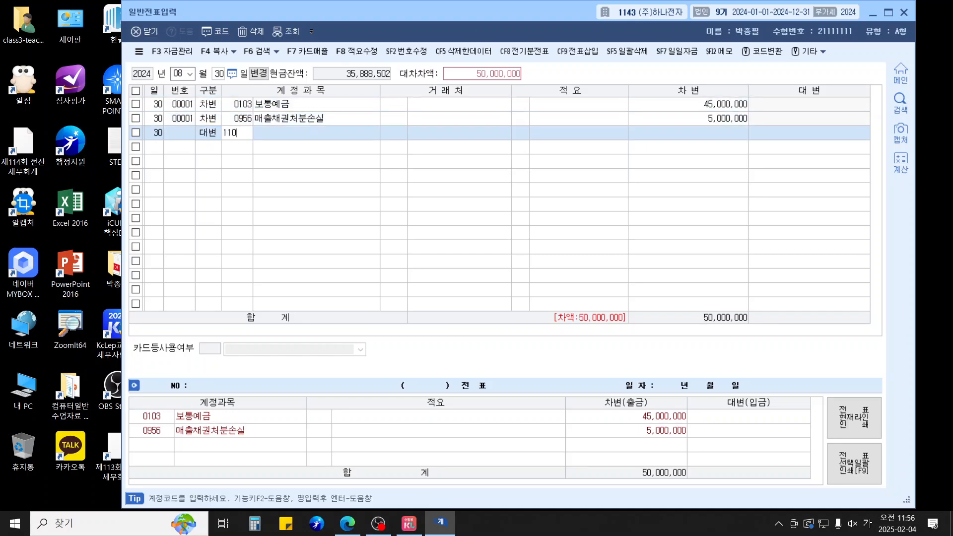
key("Return")
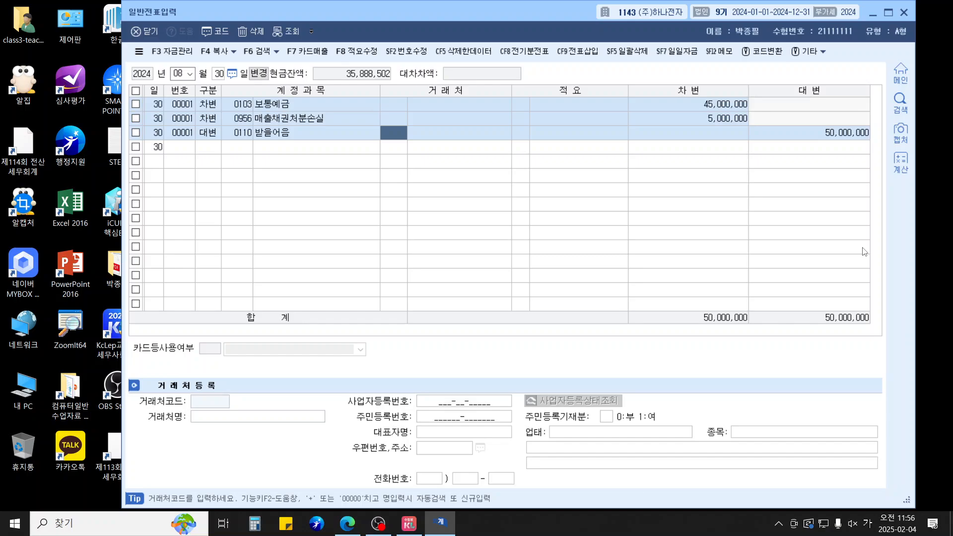
type("재원")
key("Return")
key("Return")
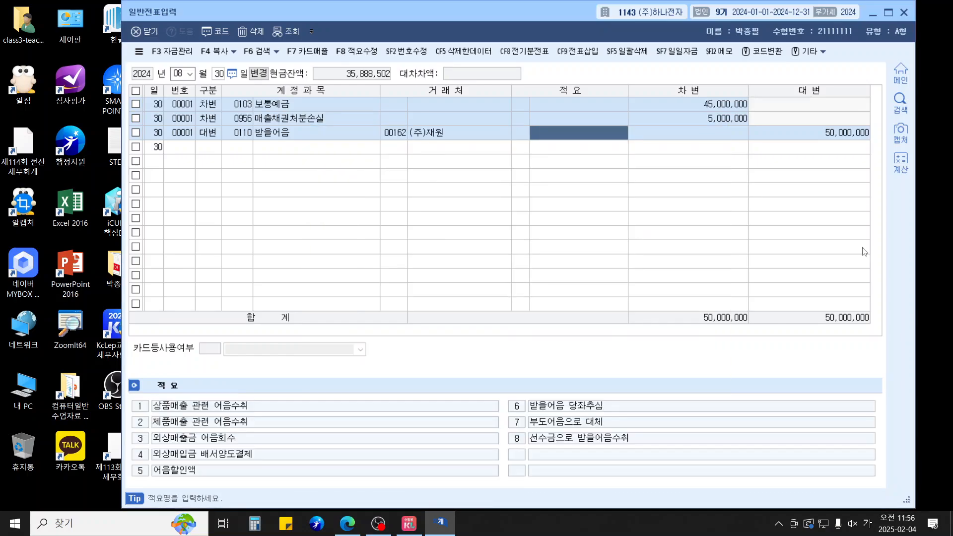
key("Return")
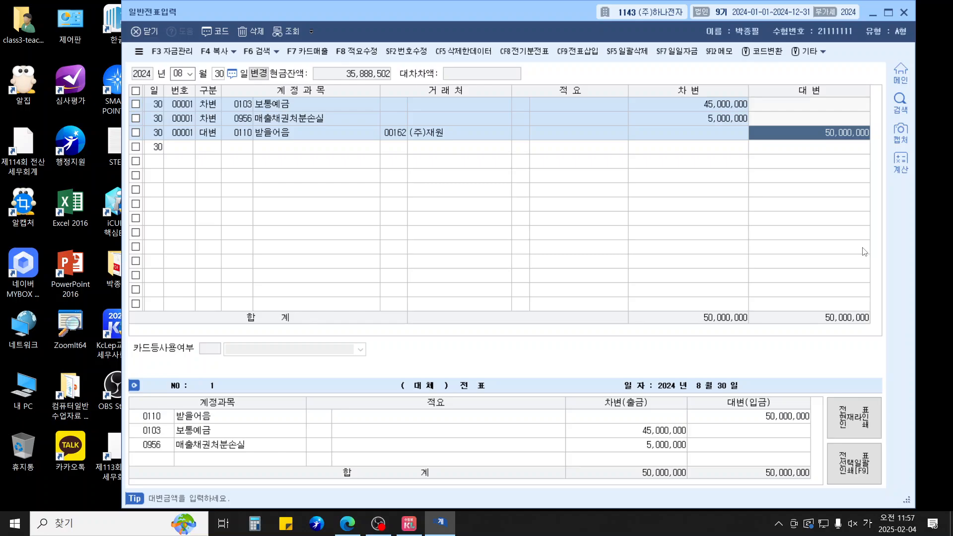
key("Return")
key("Escape")
key("Escape")
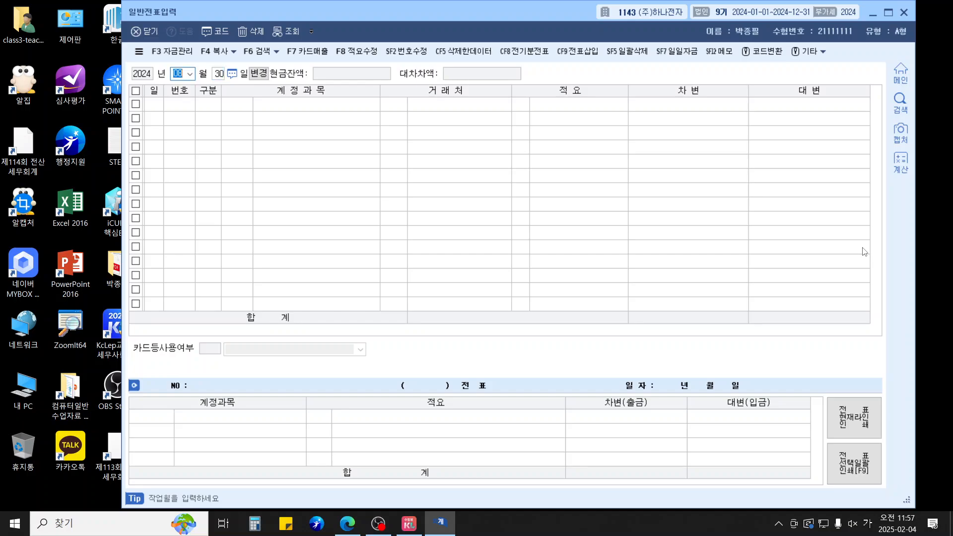
Step: Start a voucher for 3 October with a debit line for 0103 보통예금 of 2,300,000
type("1003")
key("Return")
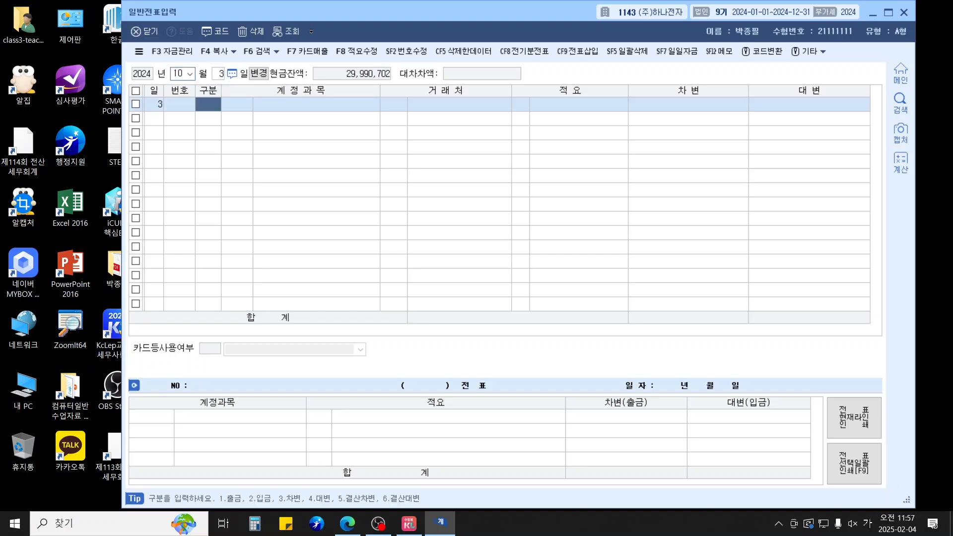
type("3")
key("Return")
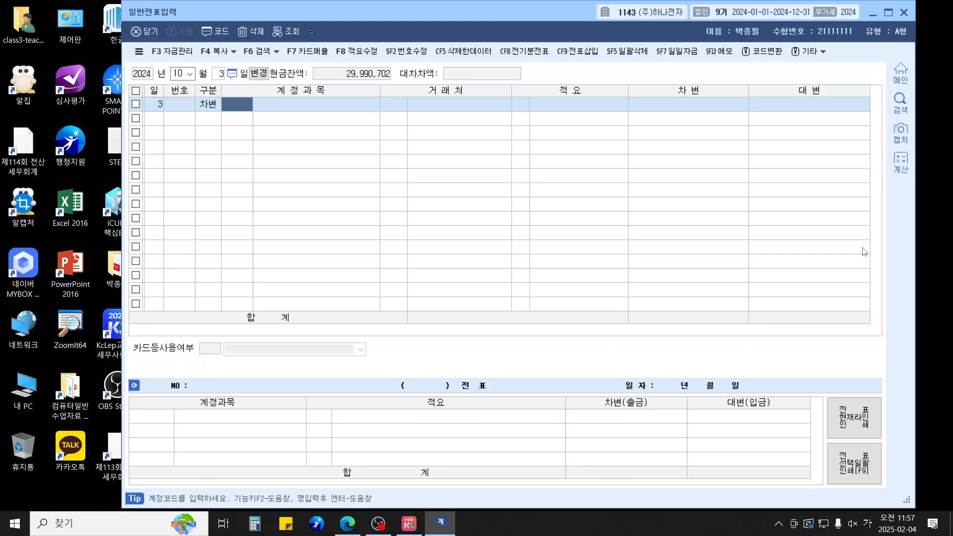
type("103")
key("Return")
key("Return")
key("Return")
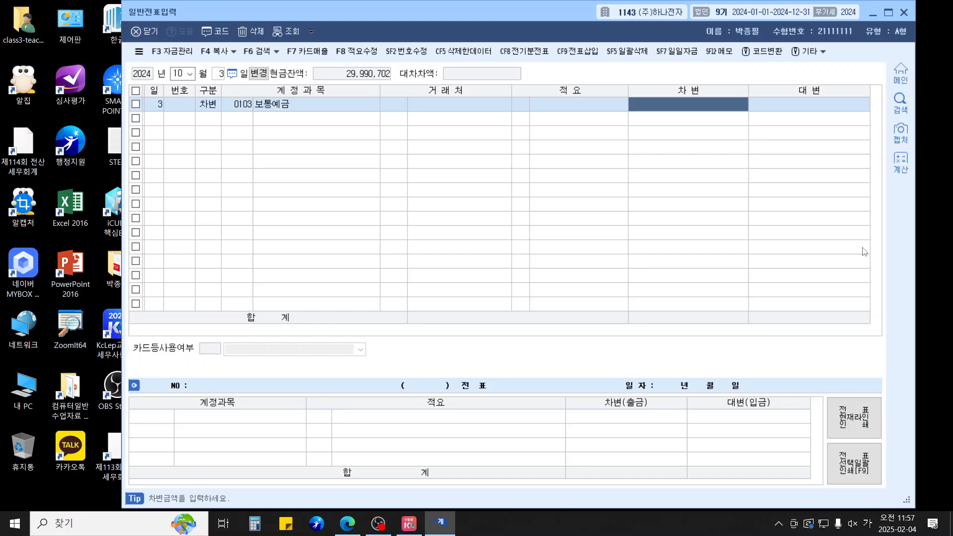
type("2300000")
key("Return")
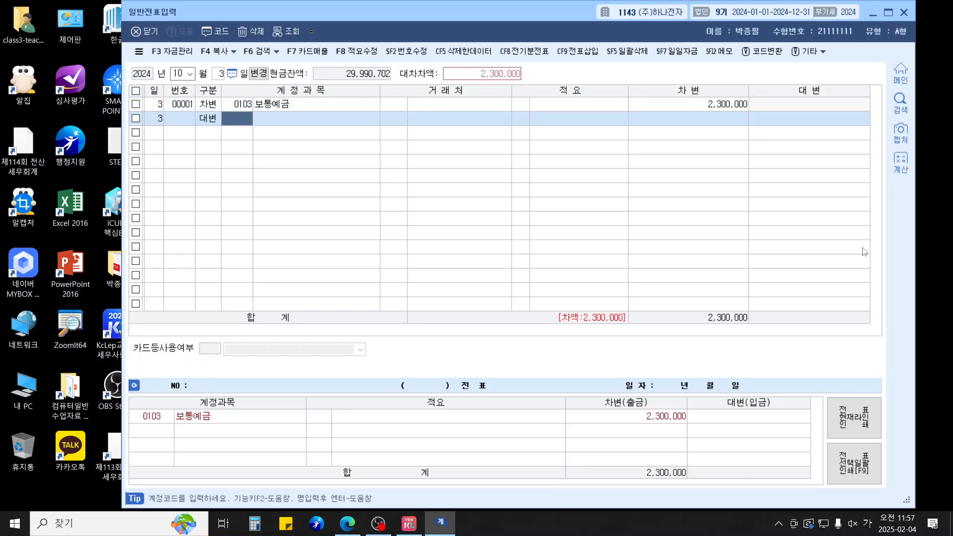
Step: Balance the 3 October voucher with a credit line for 0903 배당금수익 of 2,300,000
type("금수")
key("Return")
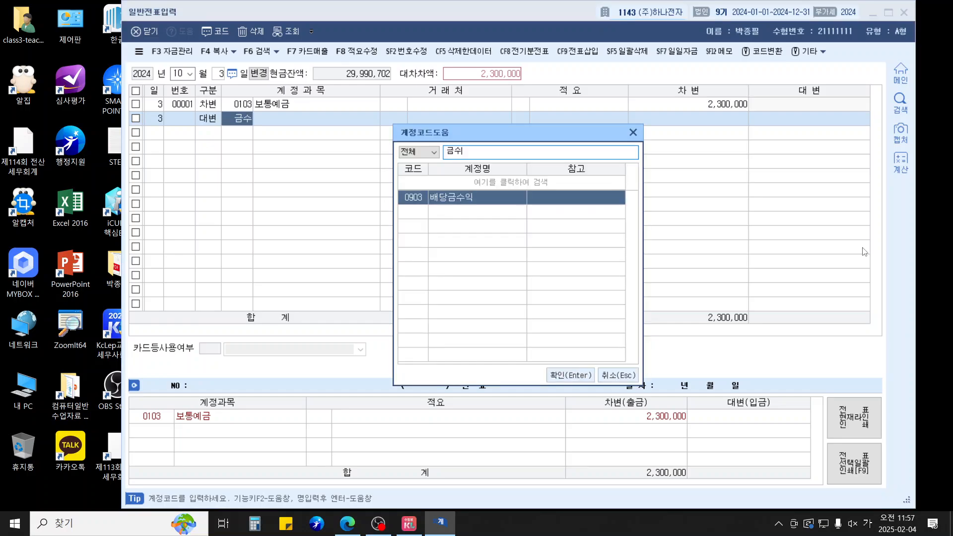
key("Return")
key("Return")
key("Return")
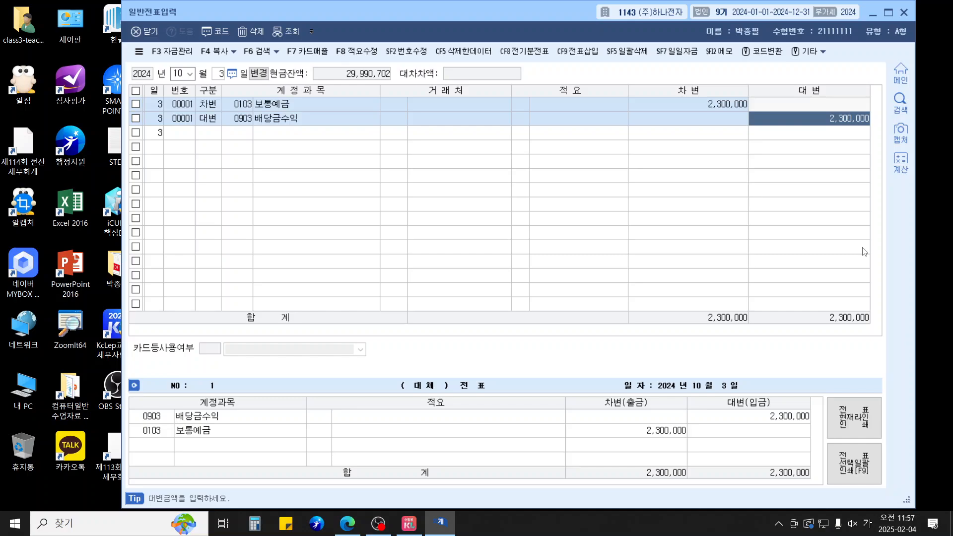
key("Return")
Step: Start a voucher for 31 October with a debit line for 0801 급여 of 4,900,000
type("1")
key("Return")
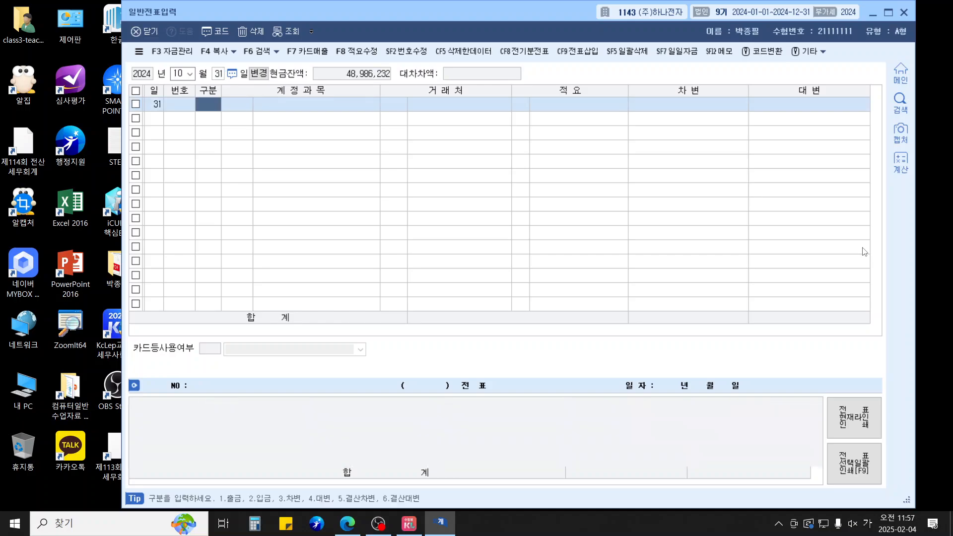
type("3")
key("Return")
type("801")
key("Return")
key("Return")
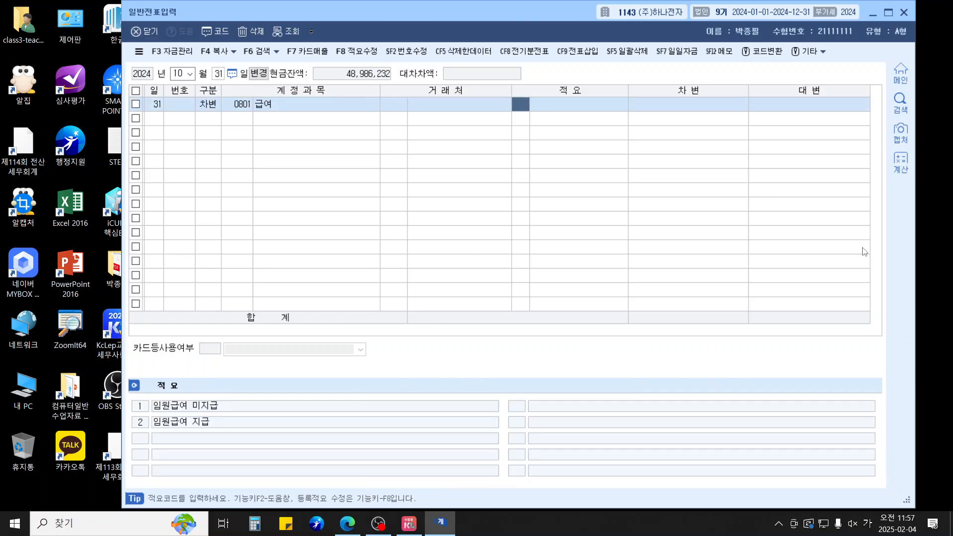
key("Return")
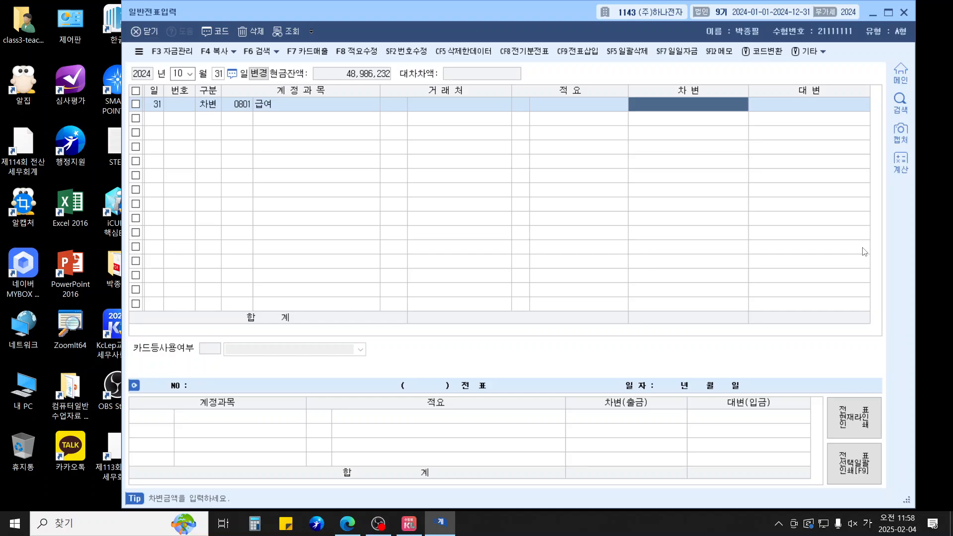
type("4900000")
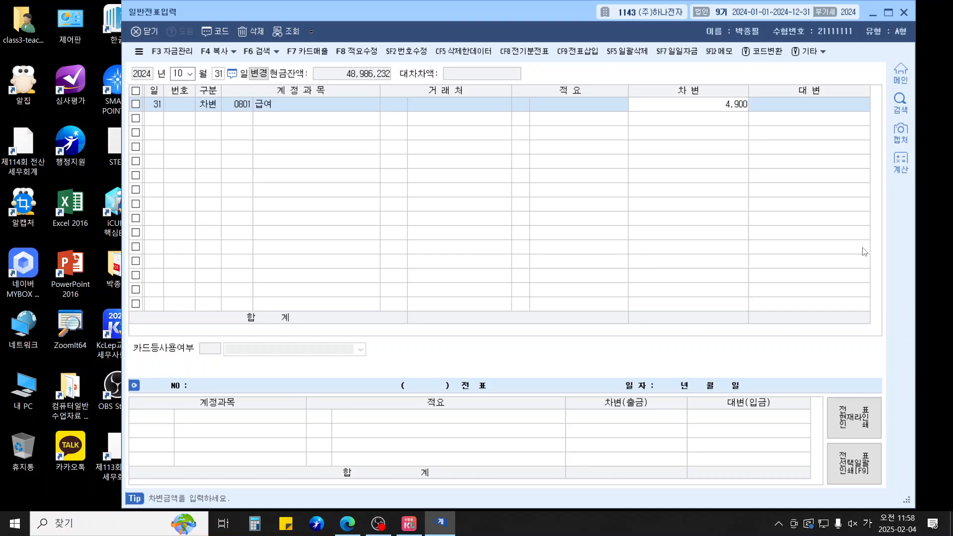
key("Return")
Step: Add a credit line to the 31 October voucher for 0254 예수금 with 381,080
type("4")
key("Return")
type("0254")
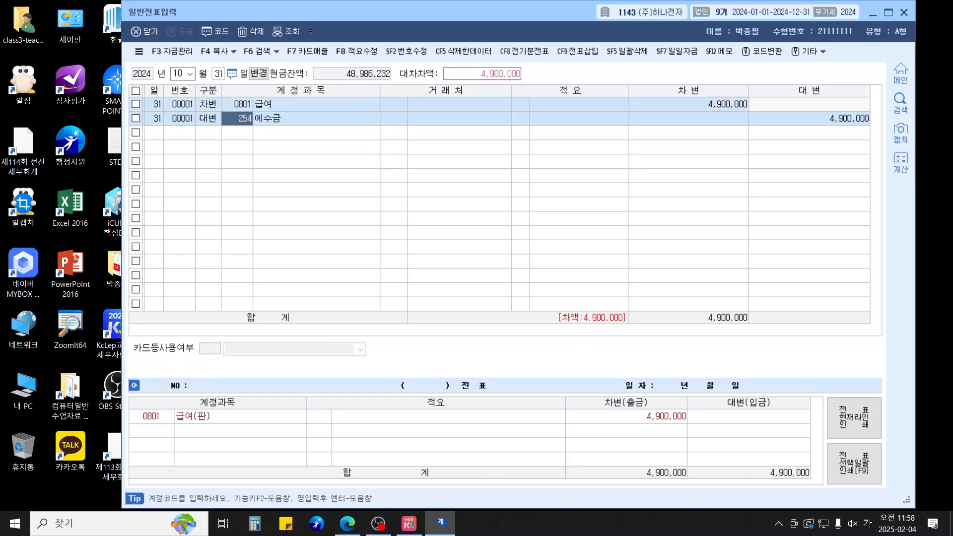
key("Return")
key("Return")
key("Return")
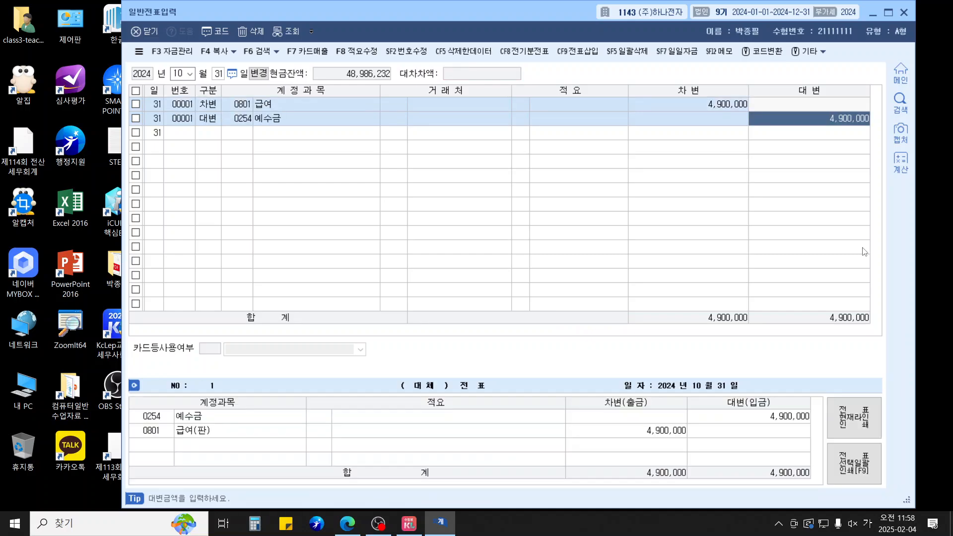
type("381,08")
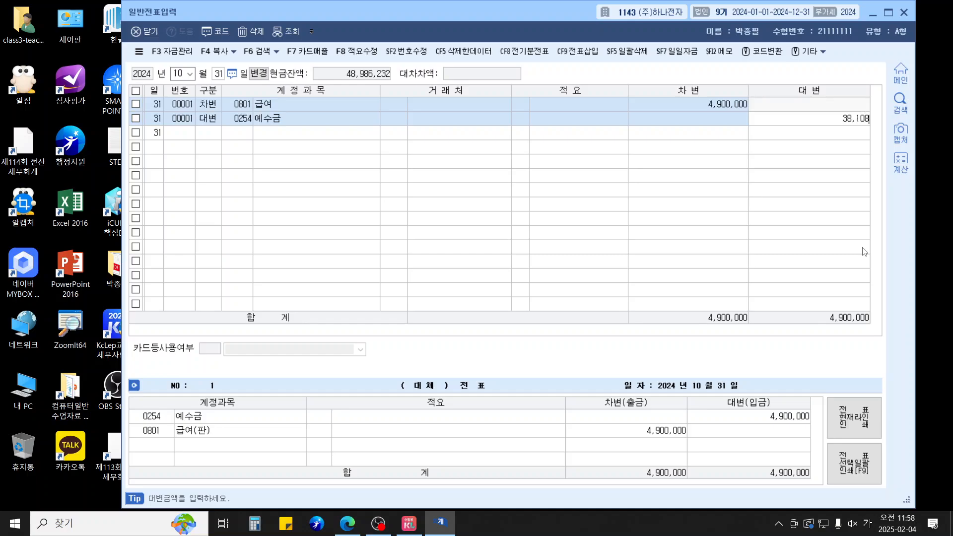
type("0")
key("Return")
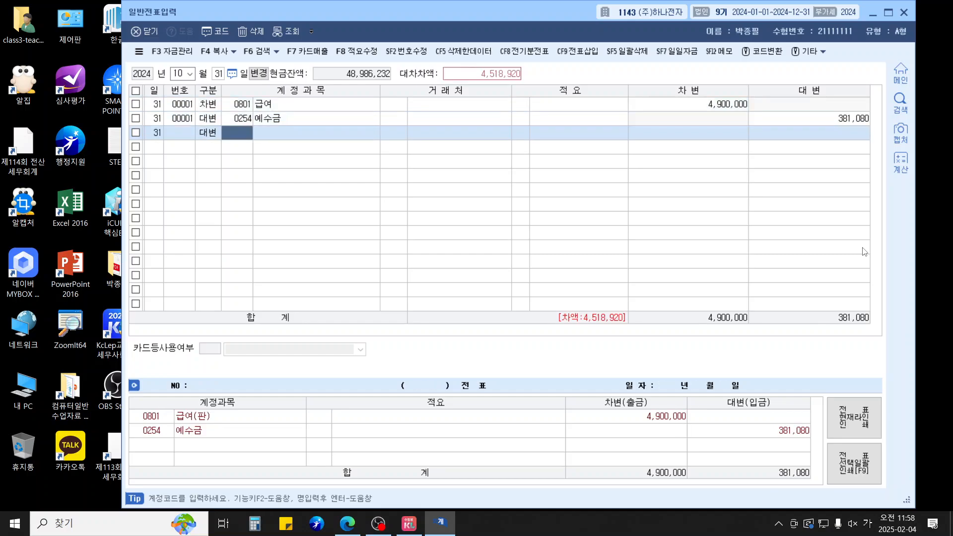
Step: Balance the 31 October voucher with a credit line for 0103 보통예금 of 4,518,920
type("103")
key("Return")
key("Return")
key("Return")
key("Return")
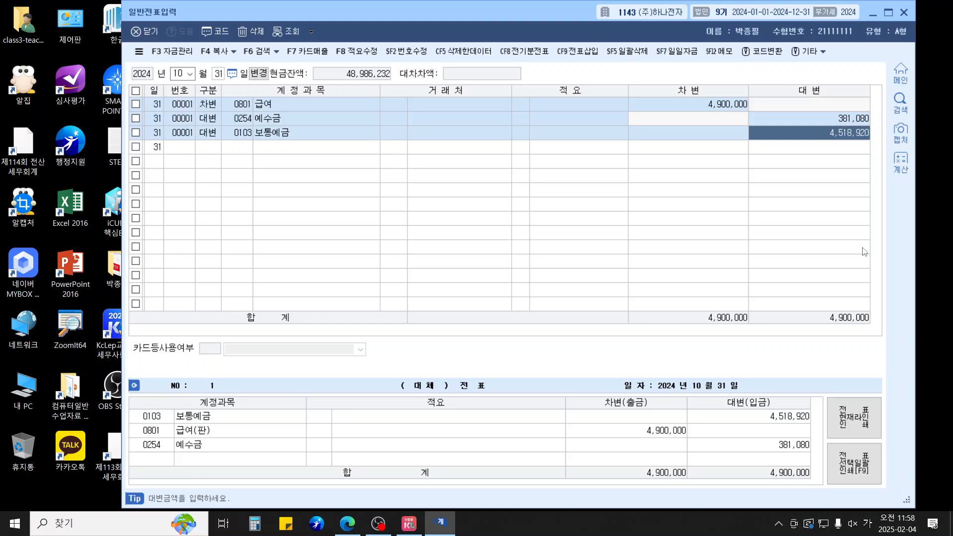
key("Return")
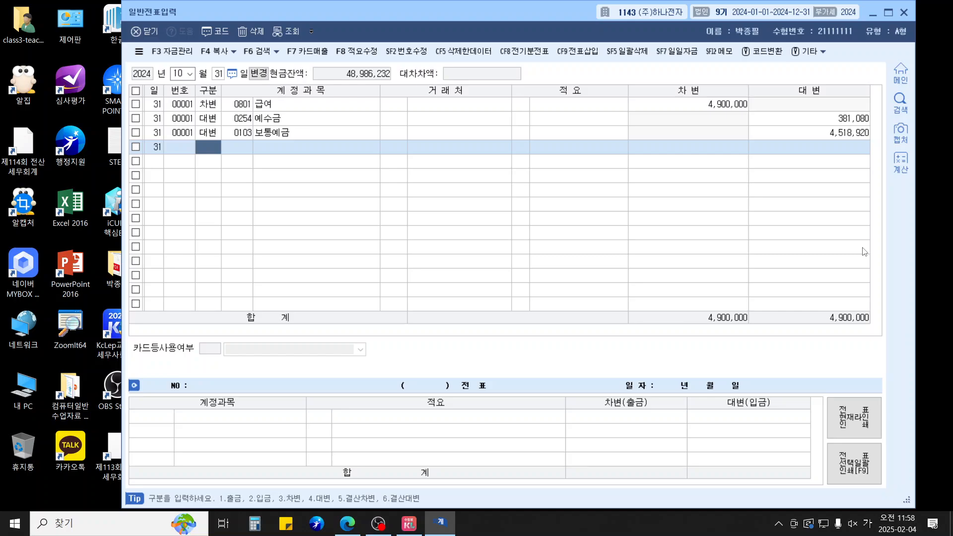
key("Escape")
key("Escape")
Step: Start a voucher for 21 December with a debit line for 0102 당좌예금 of 8,450,000
type("12")
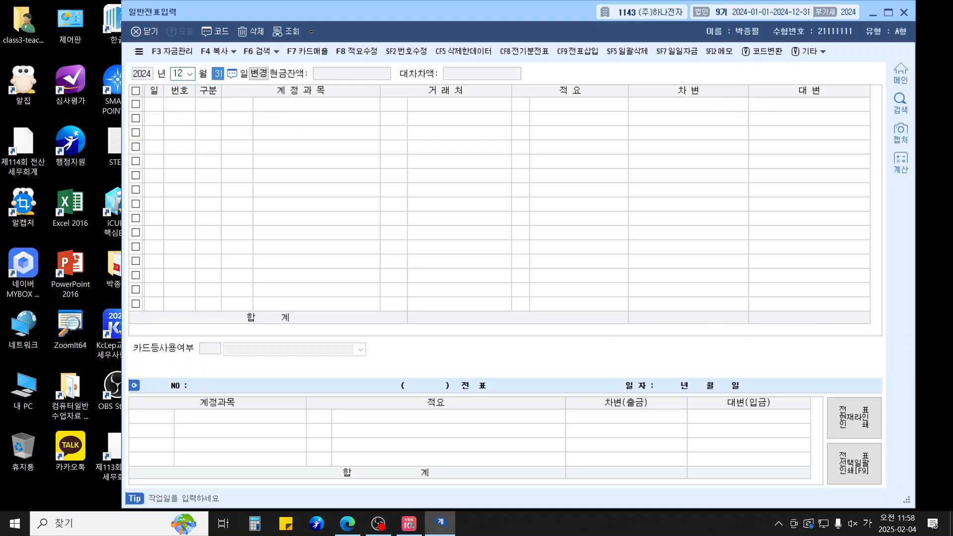
type("31")
key("Return")
type("3")
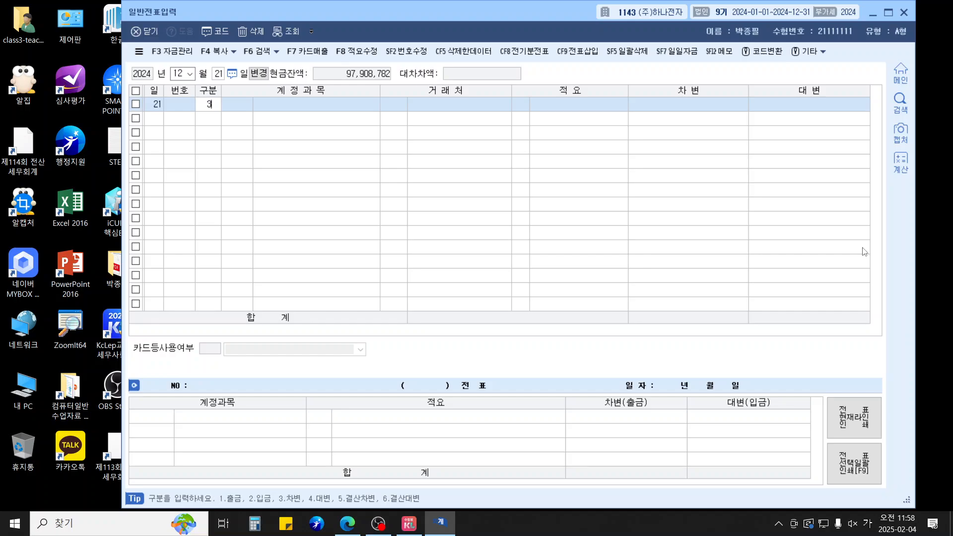
key("Return")
type("102")
key("Return")
key("Return")
key("Return")
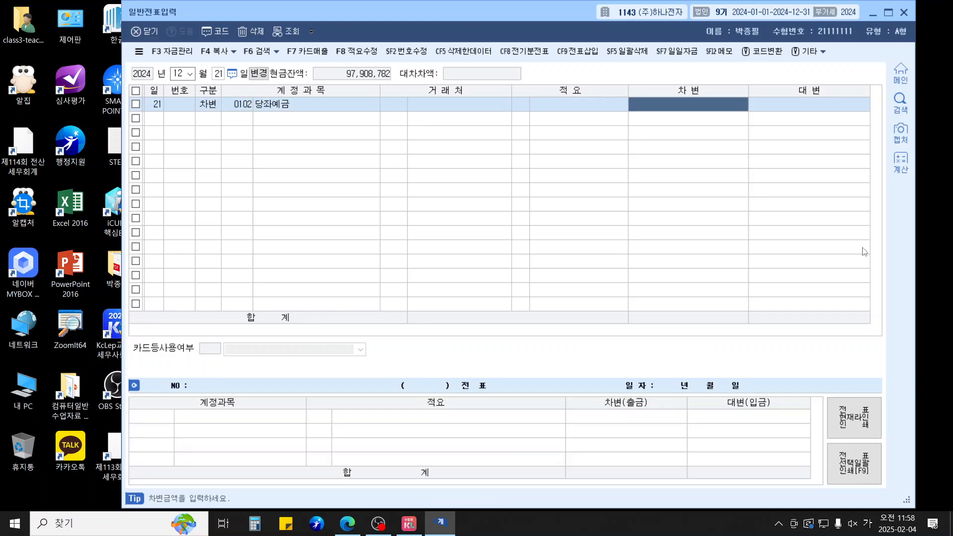
type("8450000")
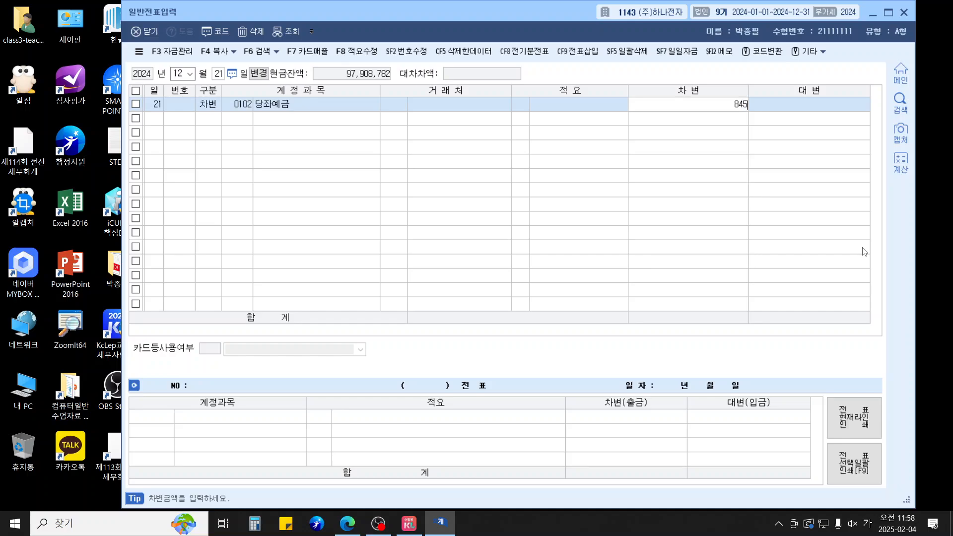
key("Return")
Step: Add a credit line to the 21 December voucher for 0291 사채 with 8,000,000
type("4")
key("Return")
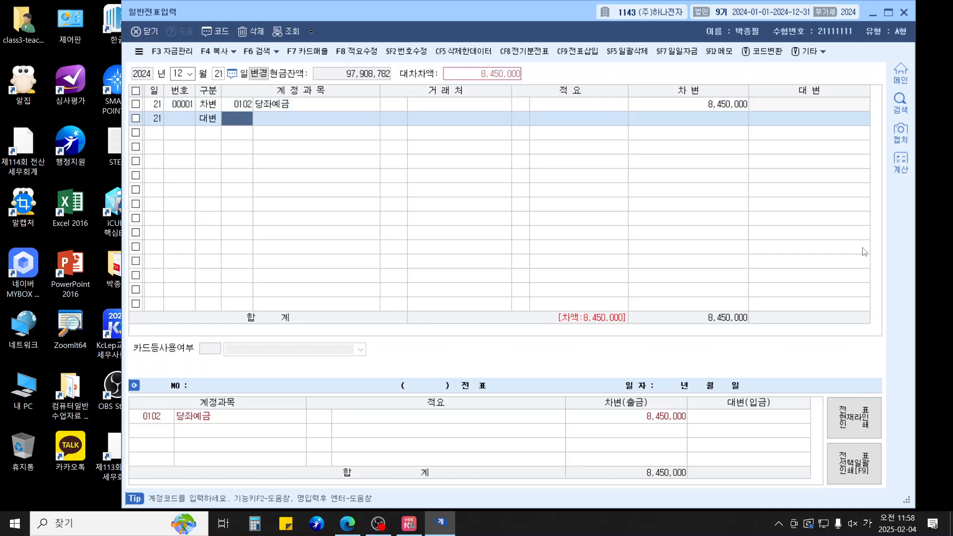
type("0291")
key("Return")
key("Return")
key("Return")
key("Return")
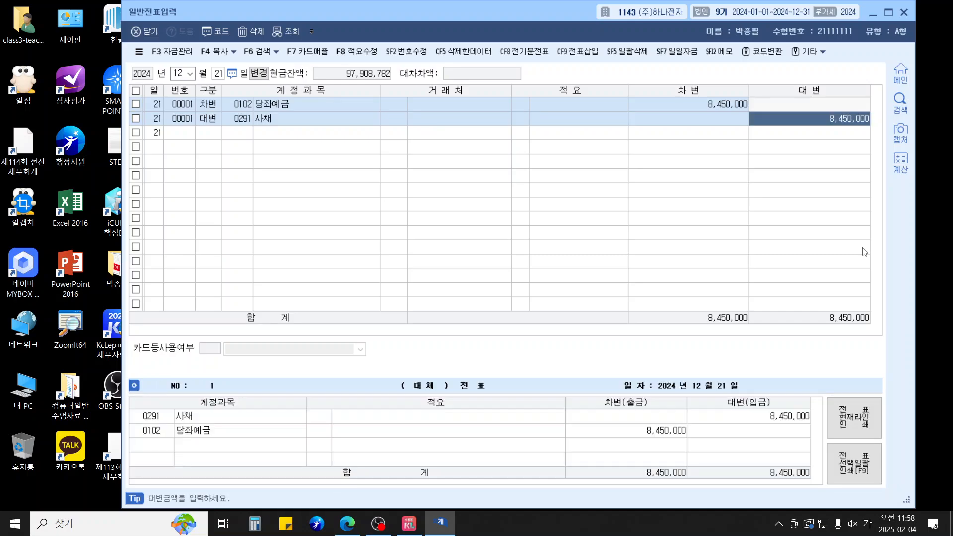
type("8000000")
key("Return")
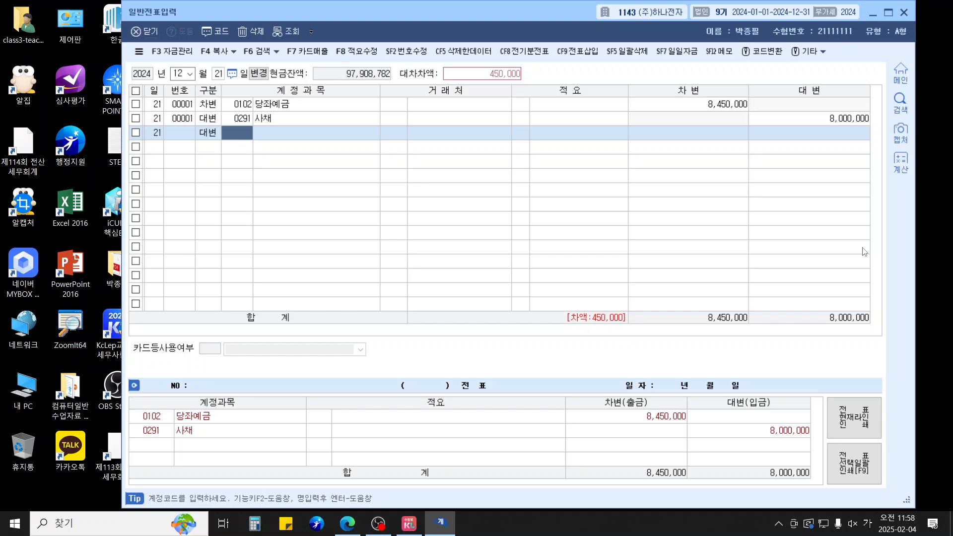
Step: Balance the 21 December voucher with a credit line for 0313 사채할증발행차금 of 450,000 and close 일반전표입력
type("사채할")
key("Return")
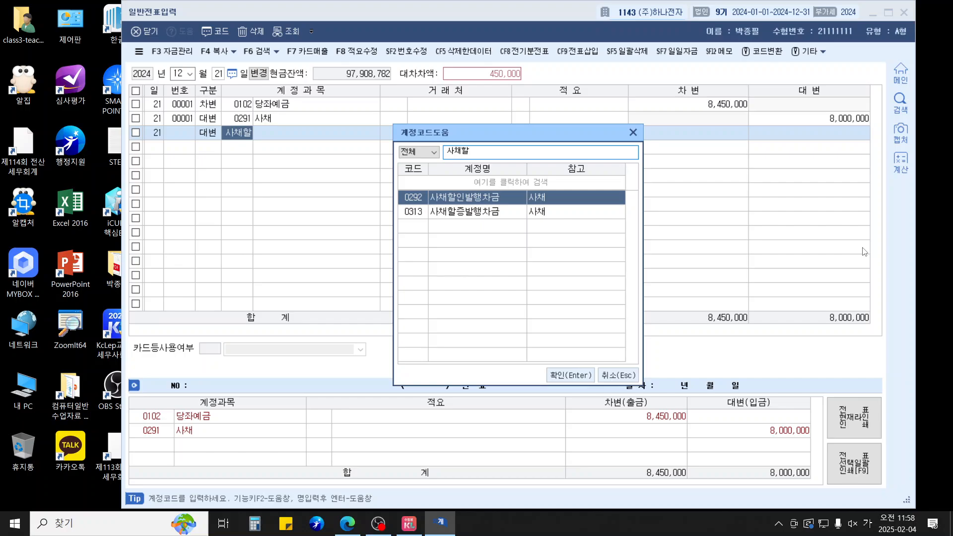
key("Down")
key("Return")
key("Return")
key("Return")
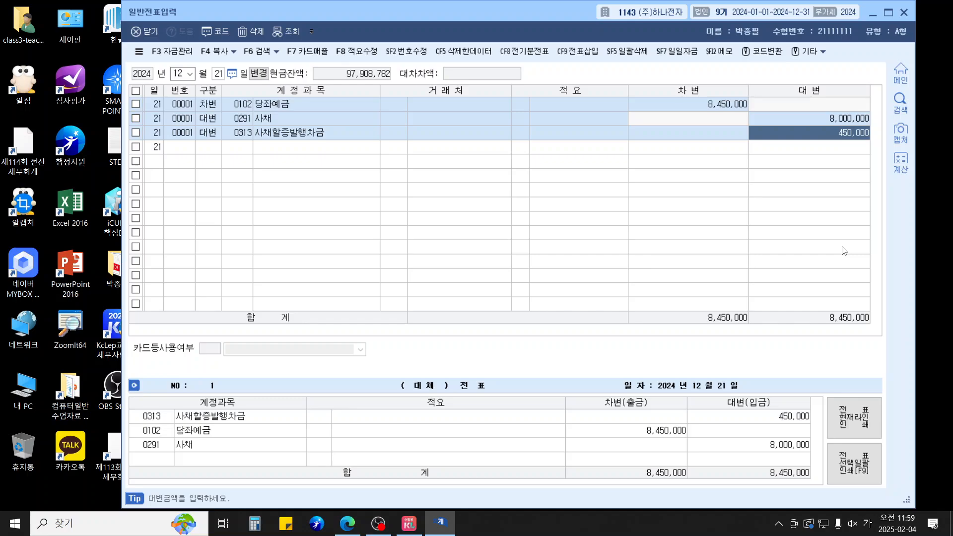
key("Return")
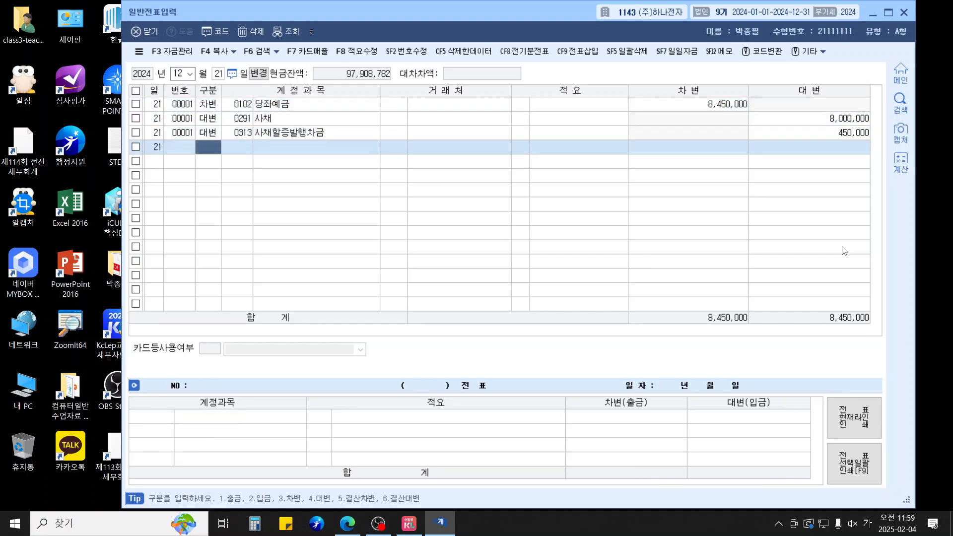
key("Escape")
key("Escape")
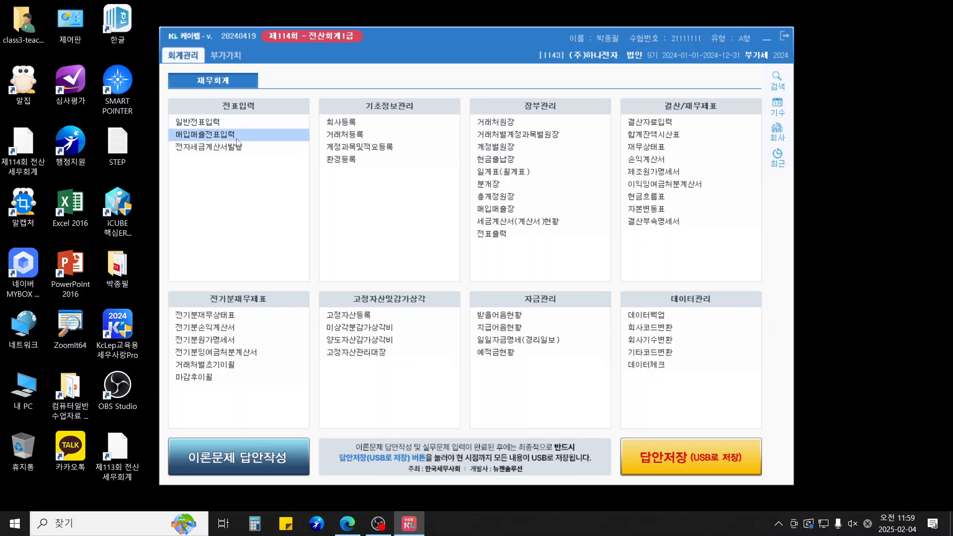
Step: Open 매입매출전표입력 and set the entry date to 20 July
left_click(237, 140)
type("7")
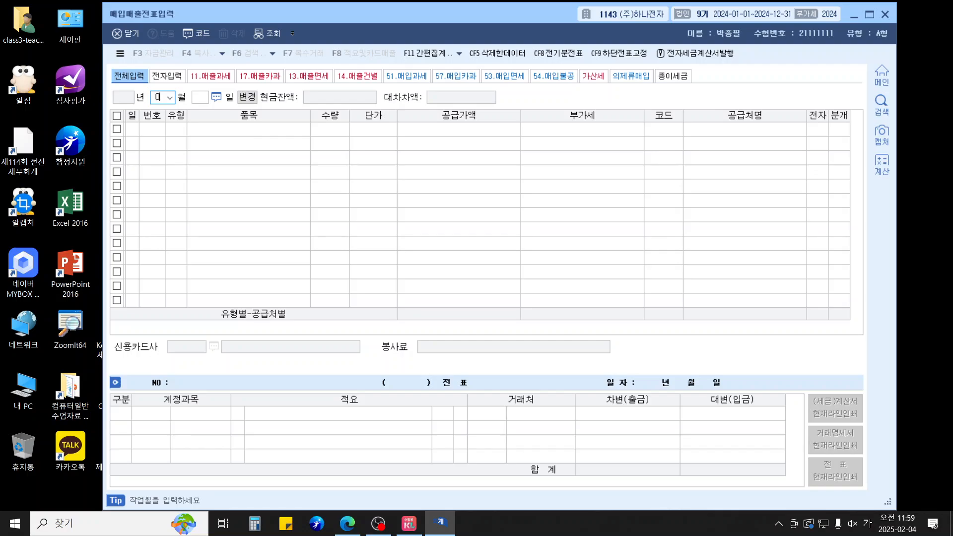
key("Return")
type("20")
key("Return")
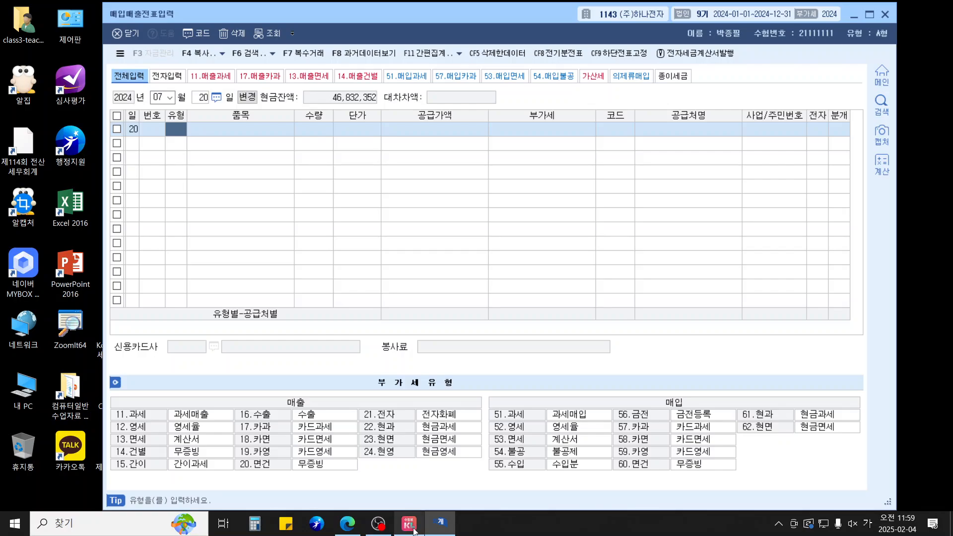
mouse_move(415, 532)
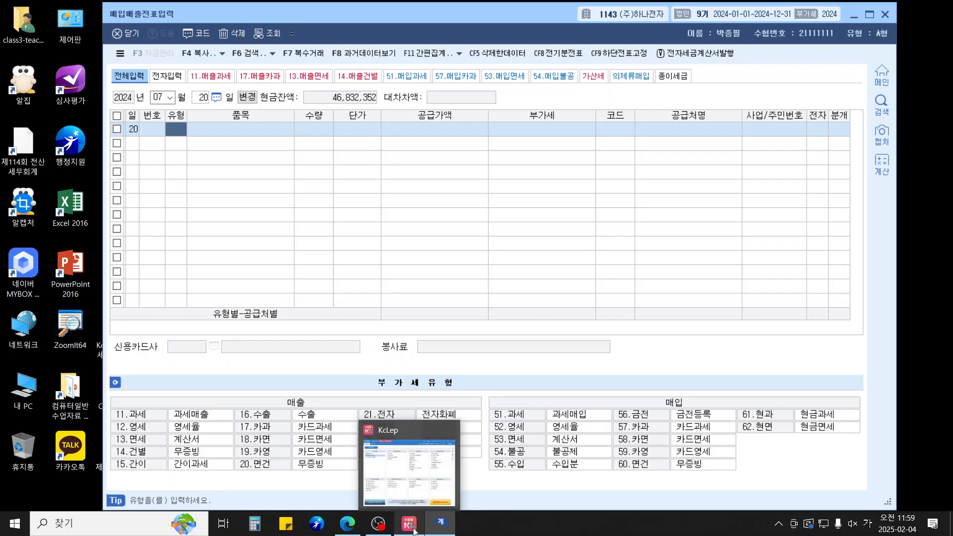
Step: Open 일반전표입력, review the 1 July voucher, and return to 매입매출전표입력
left_click(415, 532)
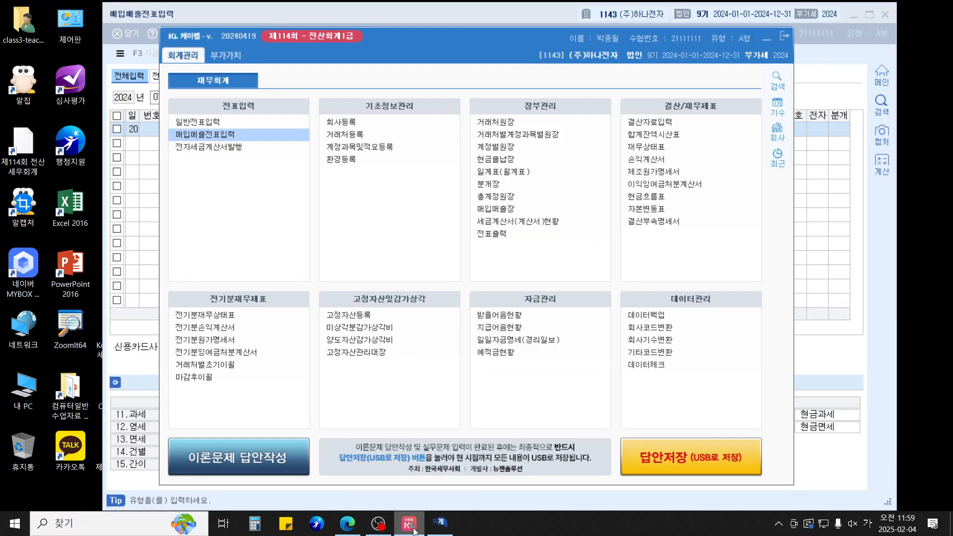
left_click(234, 126)
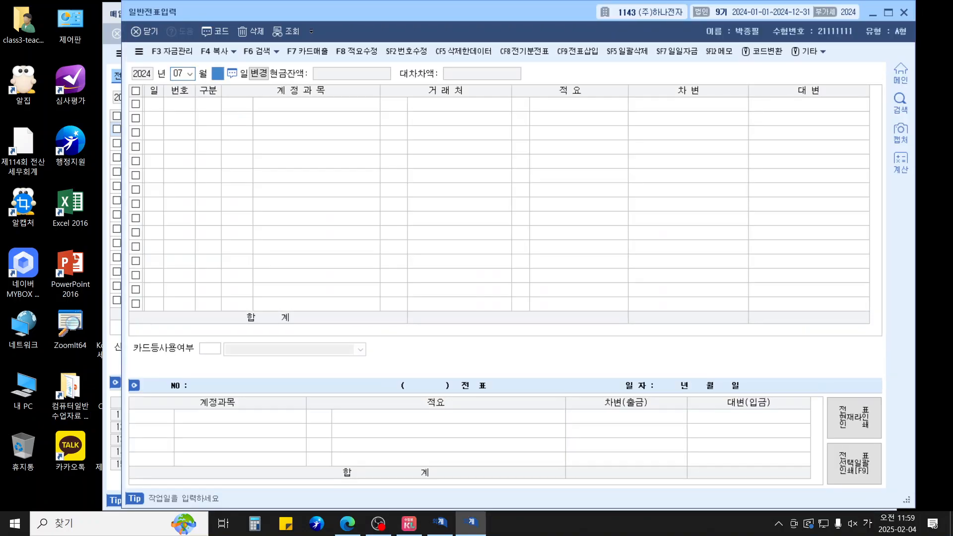
key("Up")
key("Up")
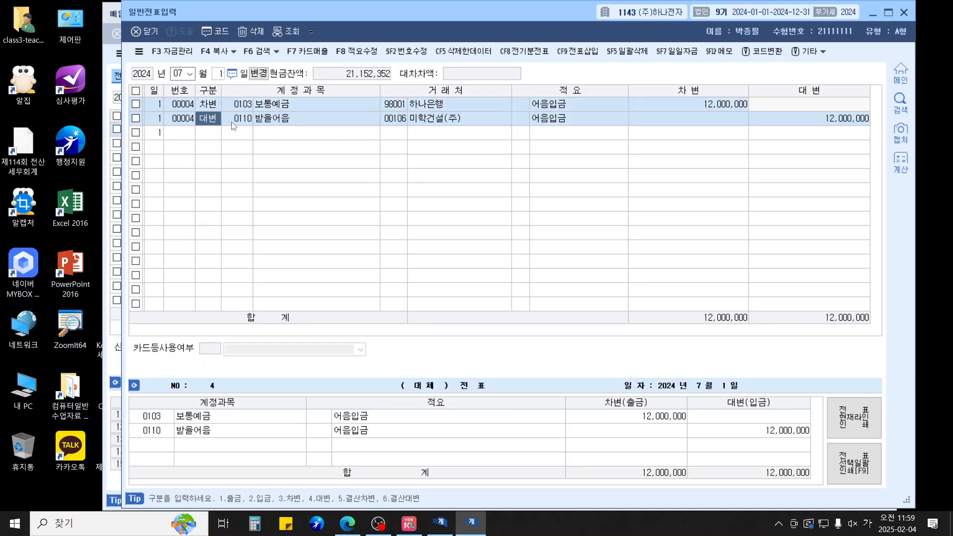
key("Down")
key("Escape")
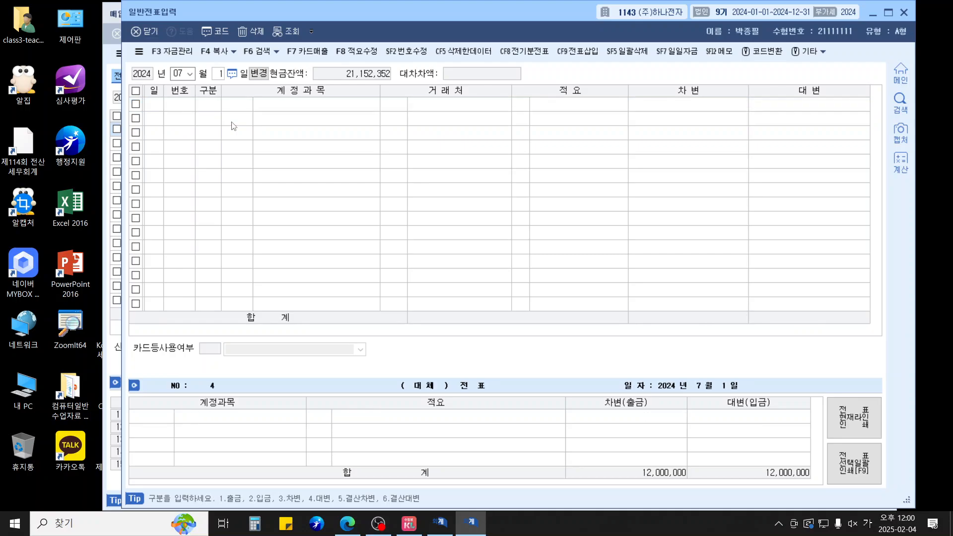
left_click(250, 133)
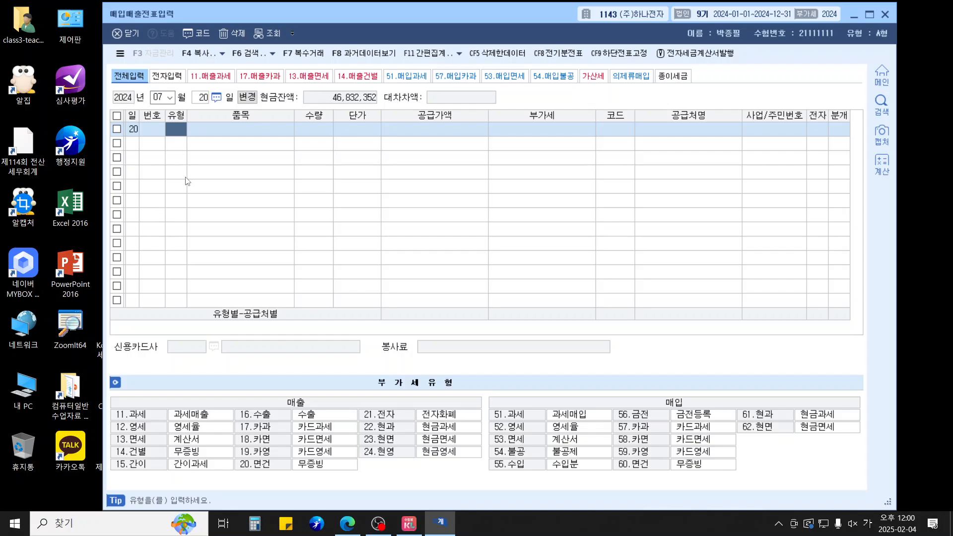
type("1")
key("Return")
key("Escape")
type("20")
key("Return")
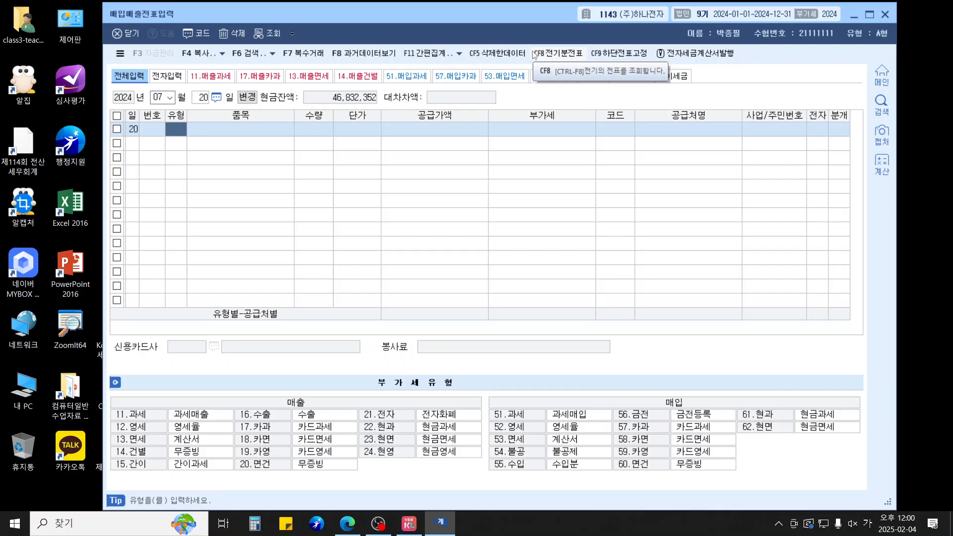
Step: Start a 20 July sales voucher of type 16 수출 for 제품 with a supply amount of 6,000,000
type("16")
key("Return")
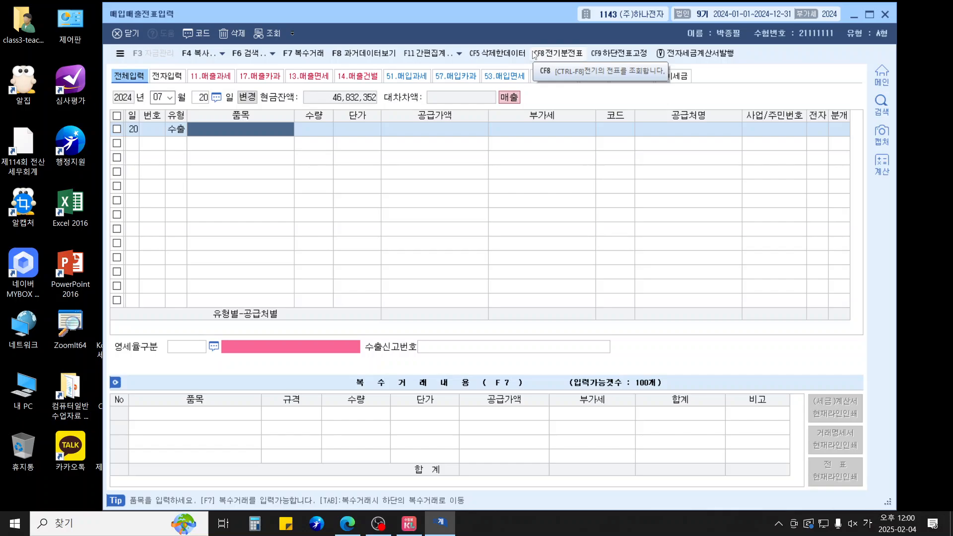
type("제품")
key("Return")
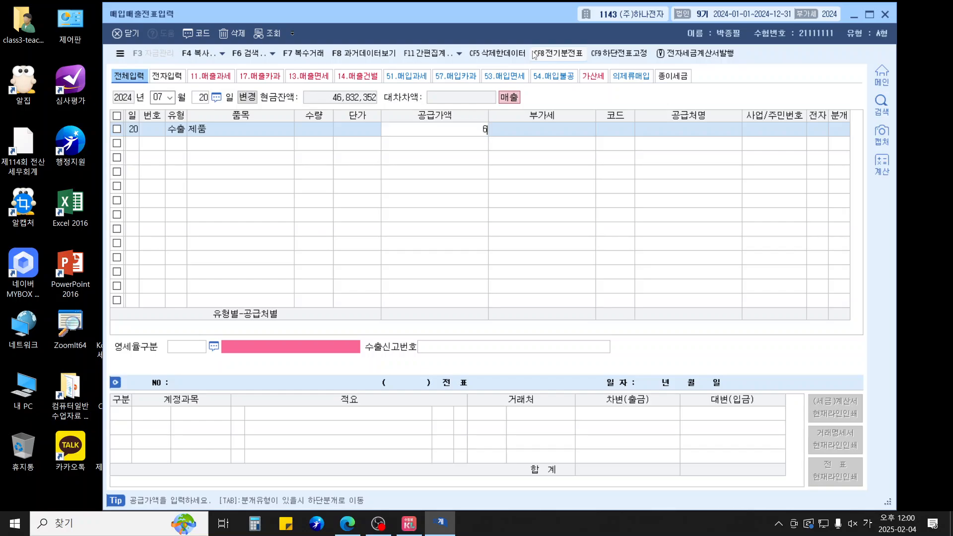
type("6000000")
key("Return")
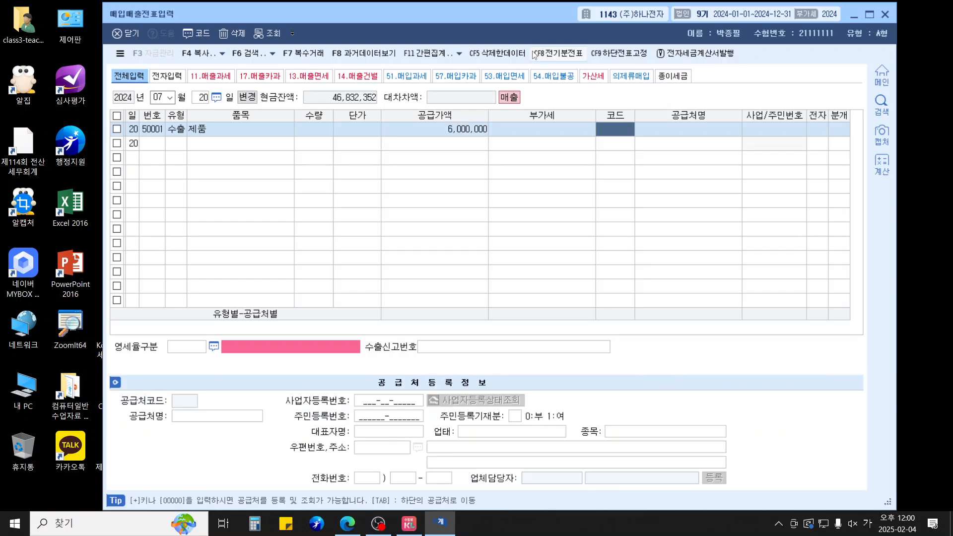
key("Hangul")
type("nvi")
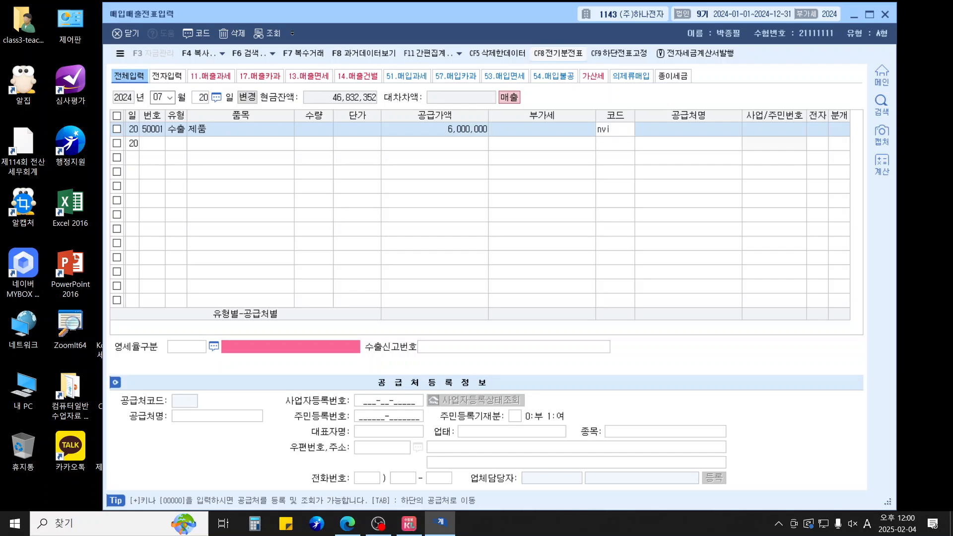
key("Return")
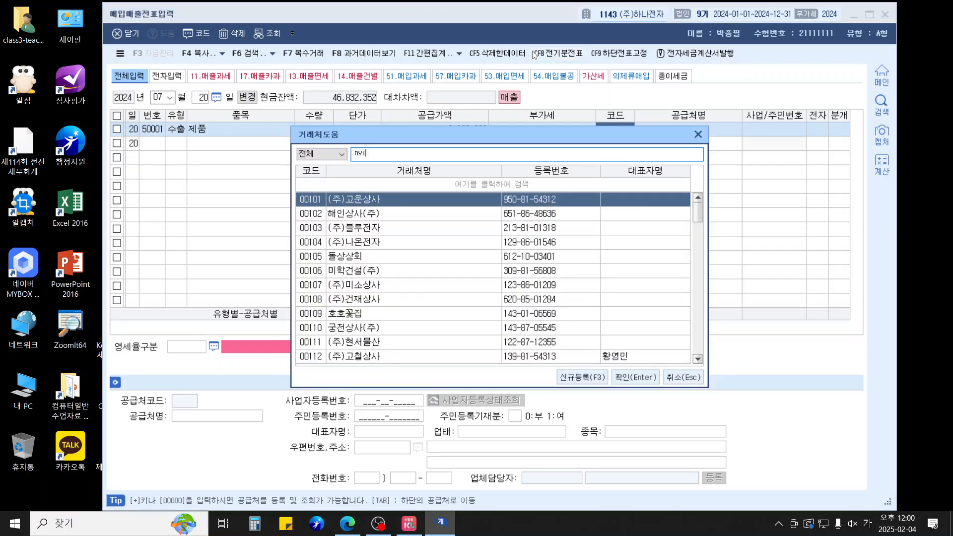
key("Escape")
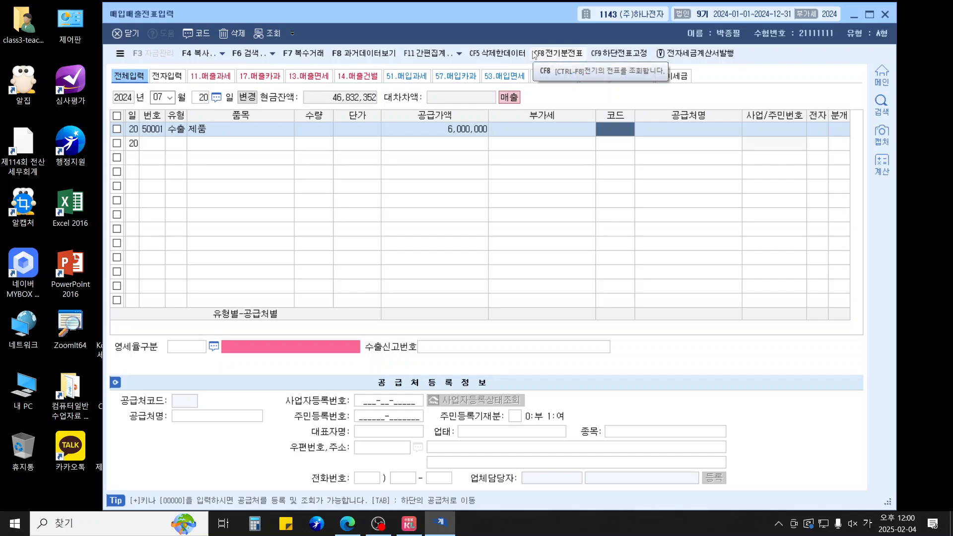
type("ㅜㅍ")
key("BackSpace")
key("BackSpace")
Step: Assign customer 00166 NDVIDIA to the 20 July export sale and set 영세율구분 to 1 직접수출(대행수출 포함)
key("Hangul")
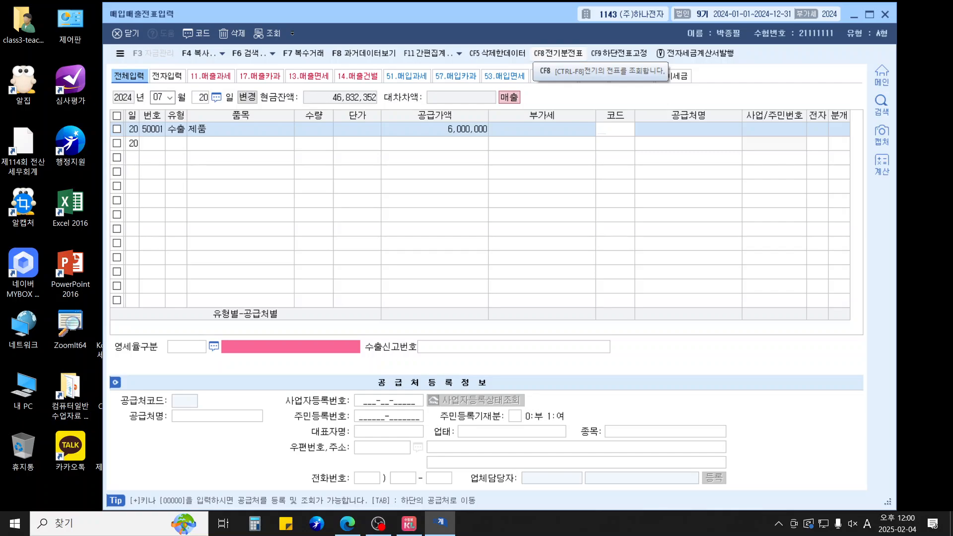
type("nd")
key("Return")
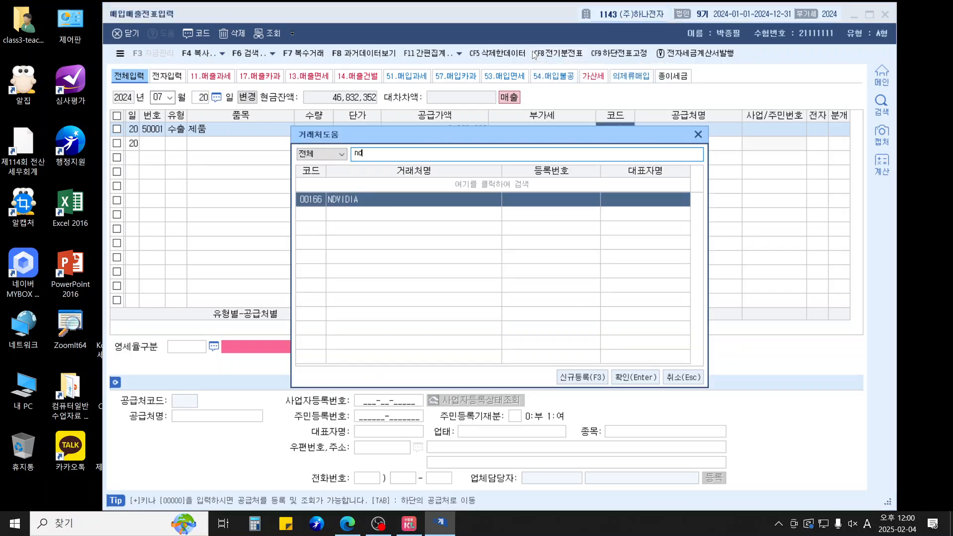
key("Return")
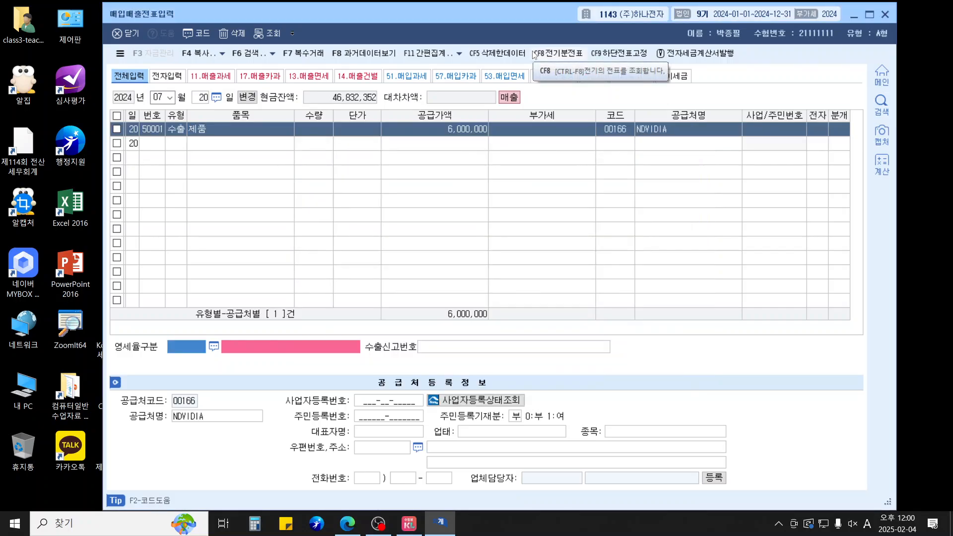
key("F2")
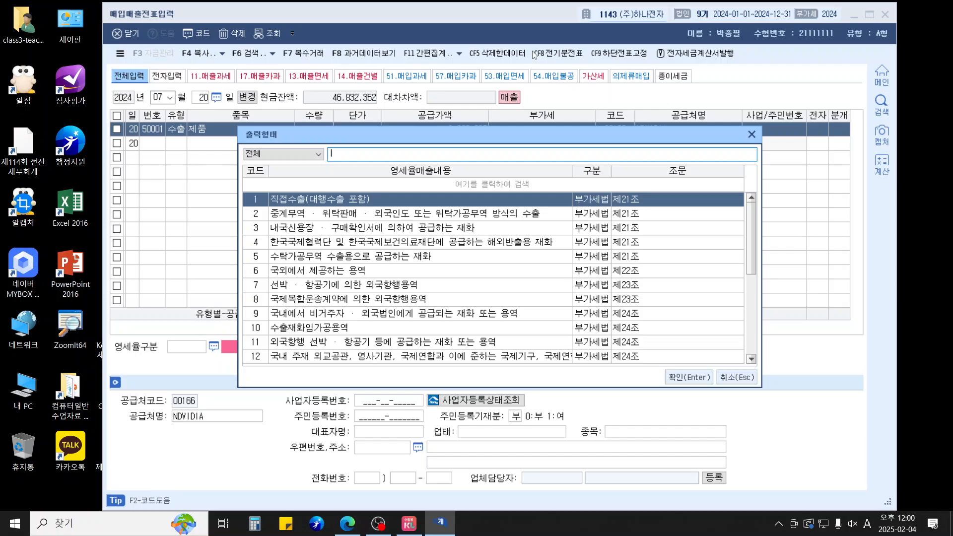
key("Return")
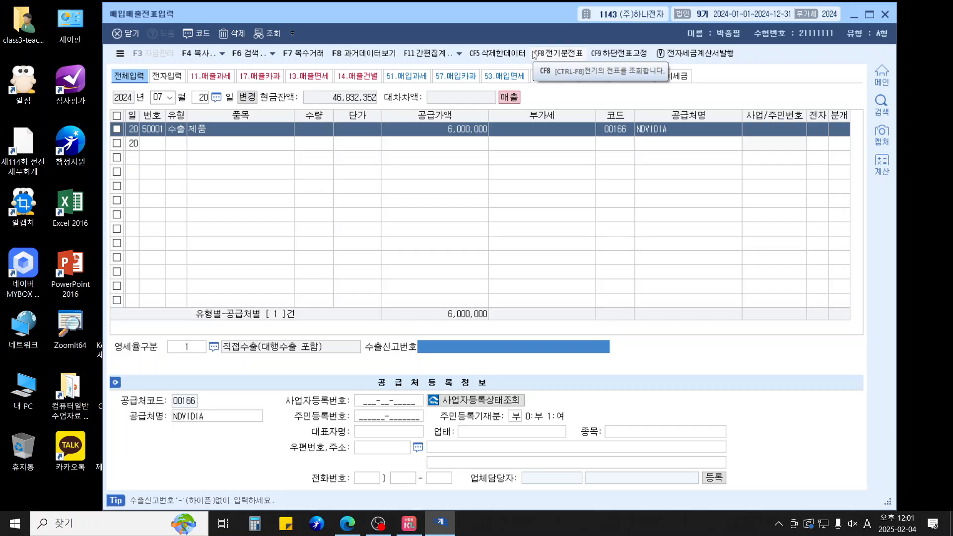
Step: Leave 수출신고번호 blank and journalize the 20 July export sale as 외상, accepting the 외상매출금 and 제품매출 lines
key("Return")
type("2")
key("Return")
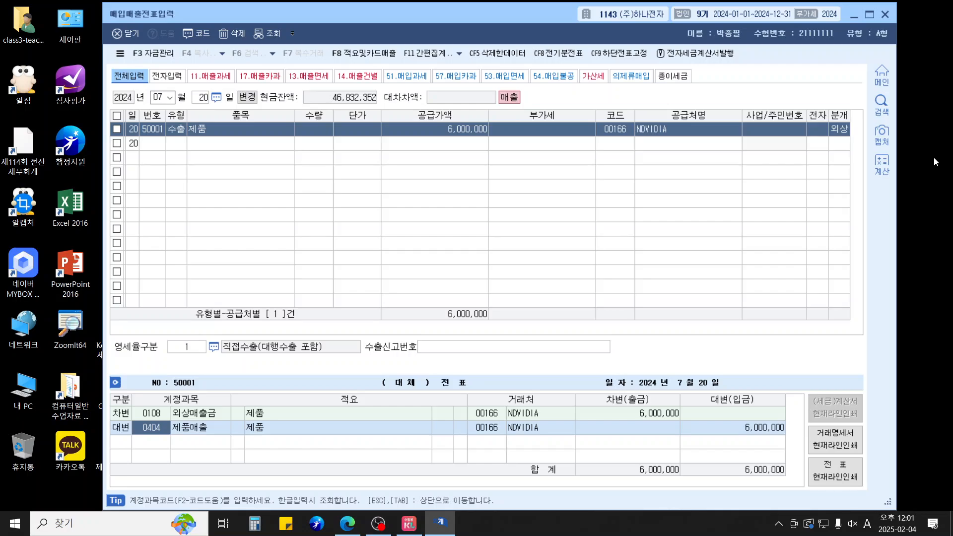
key("Return")
key("Return")
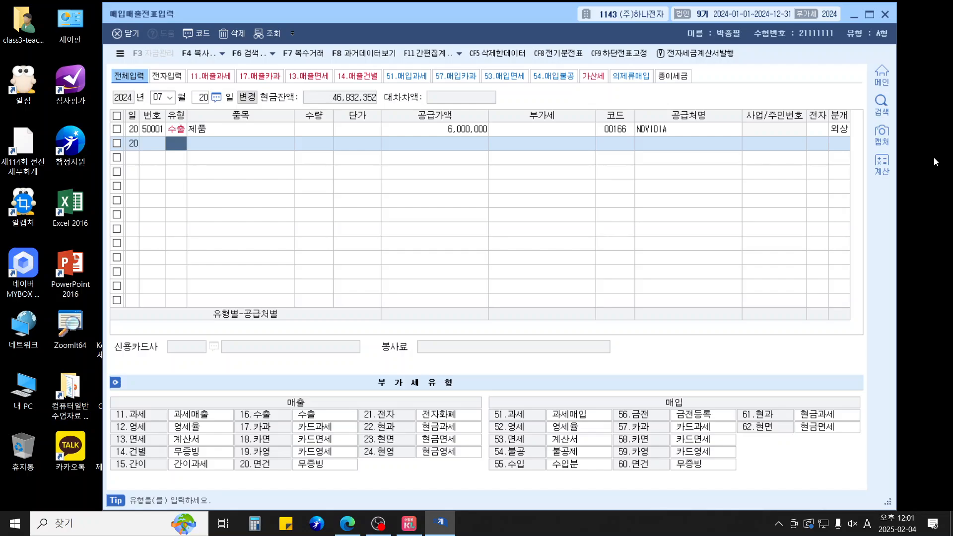
Step: Set the entry date to 23 July and start a voucher of type 13 면세
key("Escape")
type("23")
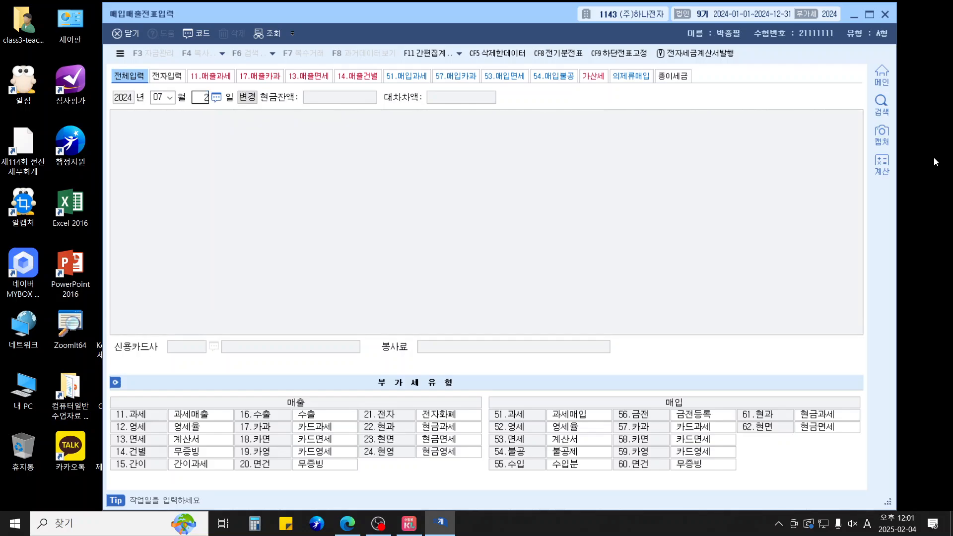
key("Return")
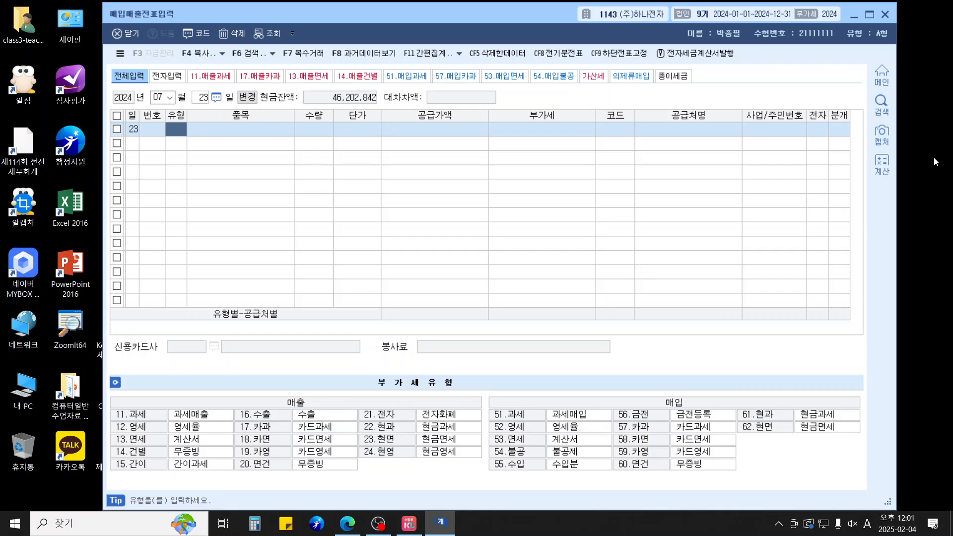
type("13")
key("Return")
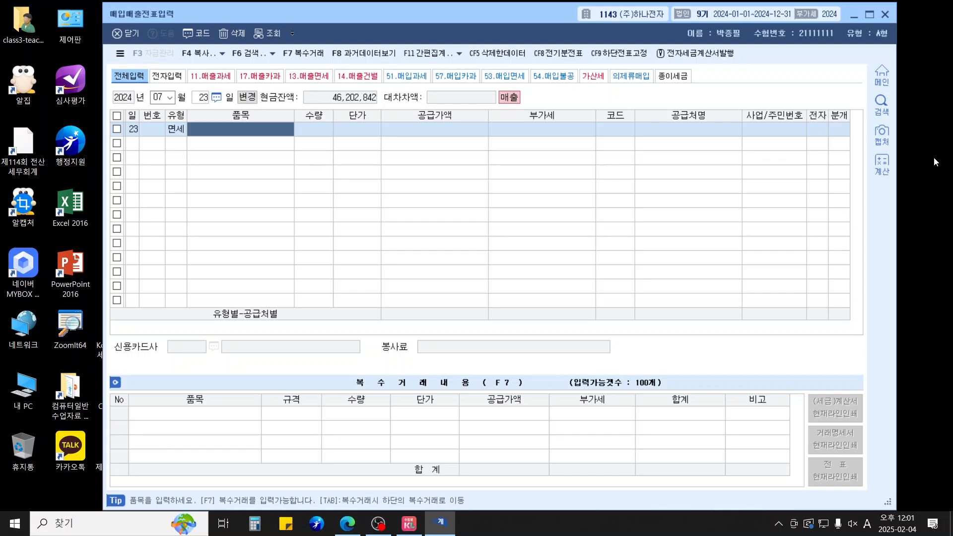
Step: Enter 토지 as the item of the 23 July voucher with a supply amount of 65,000,000
type("xhwl;")
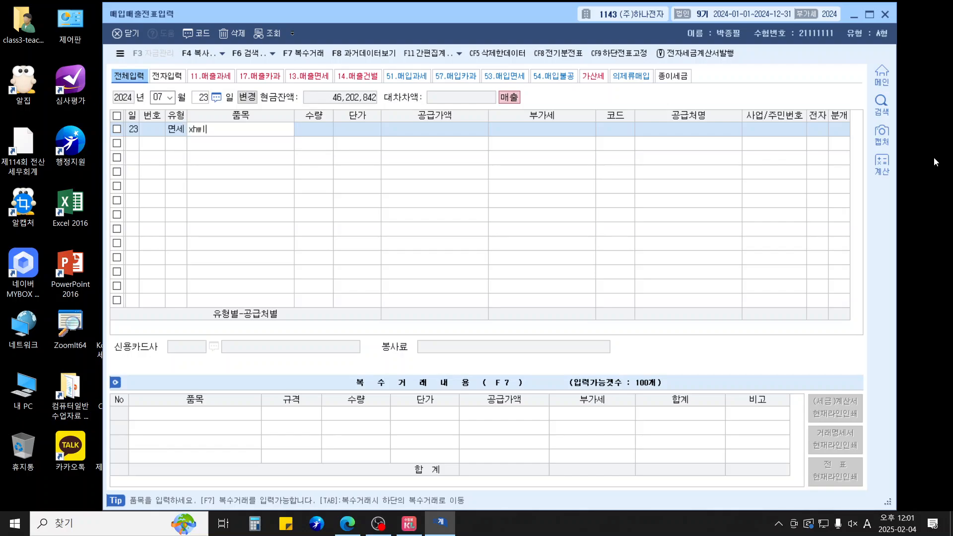
key("BackSpace")
key("BackSpace")
key("BackSpace")
key("BackSpace")
key("Hangul")
type("토지")
key("Return")
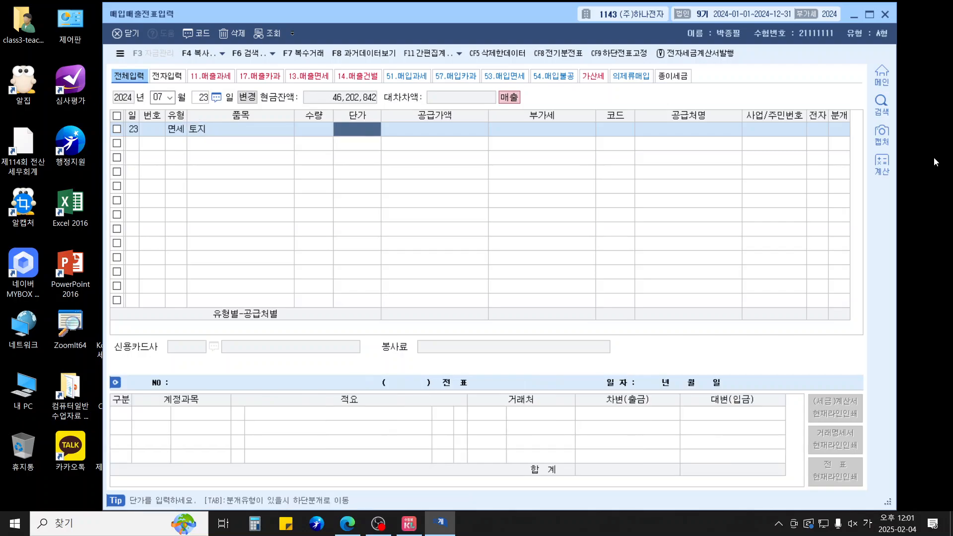
key("Return")
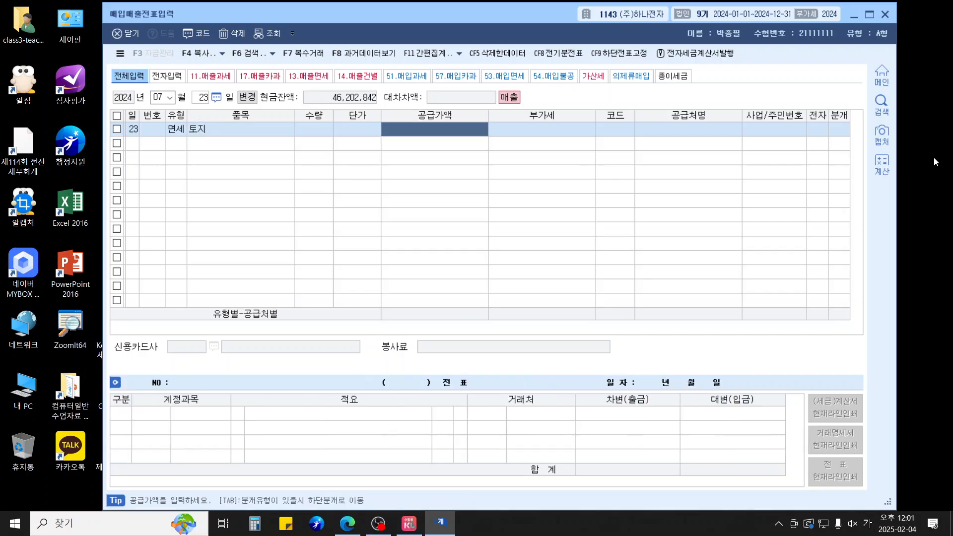
type("65000000")
key("Return")
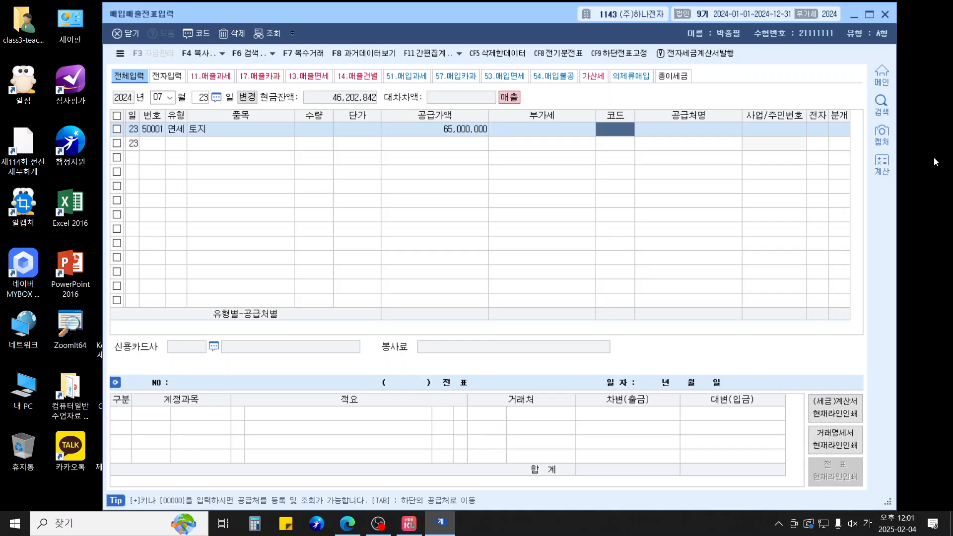
Step: Assign customer 00105 돌상상회 to the 23 July voucher and set 전자 to 여
type("돌상")
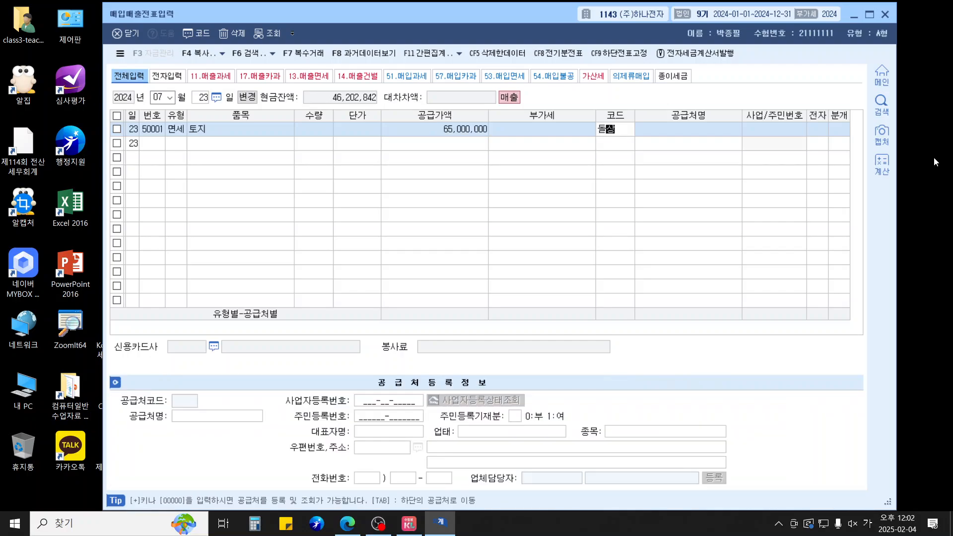
key("Return")
key("Return")
key("Return")
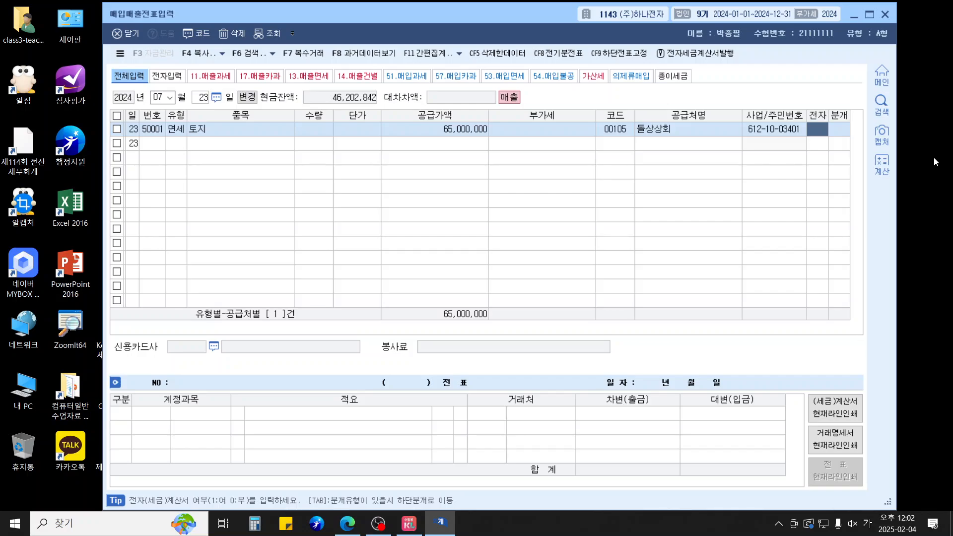
type("1")
key("Return")
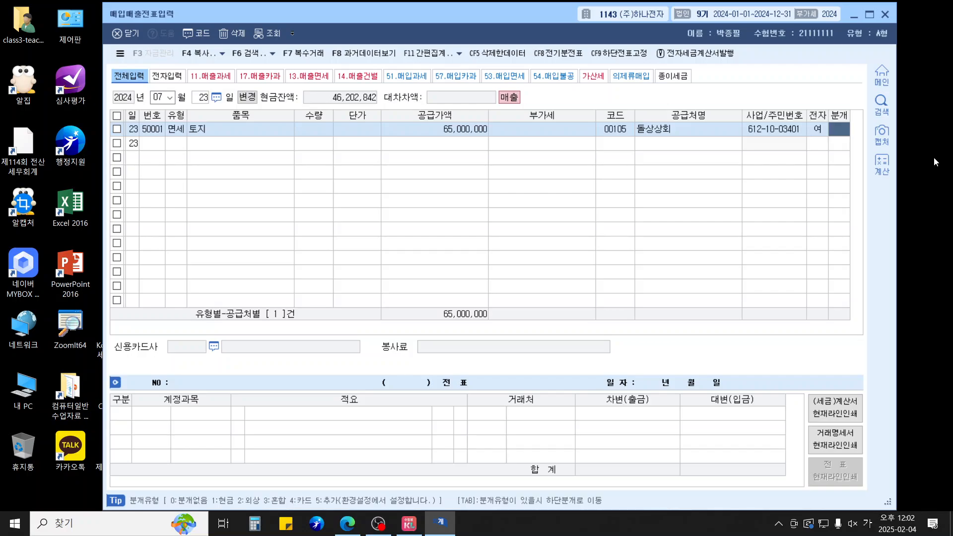
Step: Journalize the 23 July voucher as 혼합 and replace its credit account with 0201 토지
type("3")
key("Return")
key("Return")
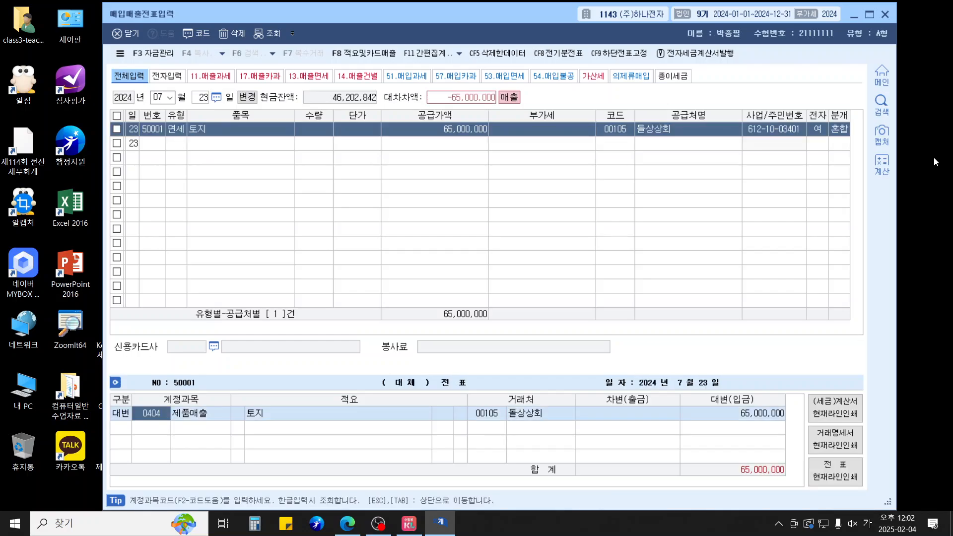
type("0201")
key("Return")
key("Return")
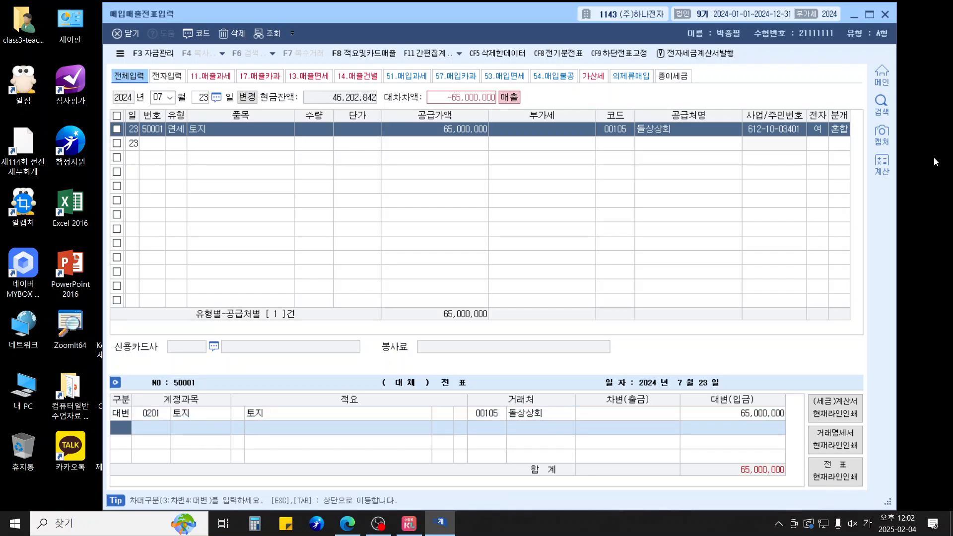
Step: Set the credit amount of the 토지 line in the 23 July voucher to 62,000,000
key("Up")
key("Right")
key("Right")
key("Right")
key("Right")
key("Right")
key("Right")
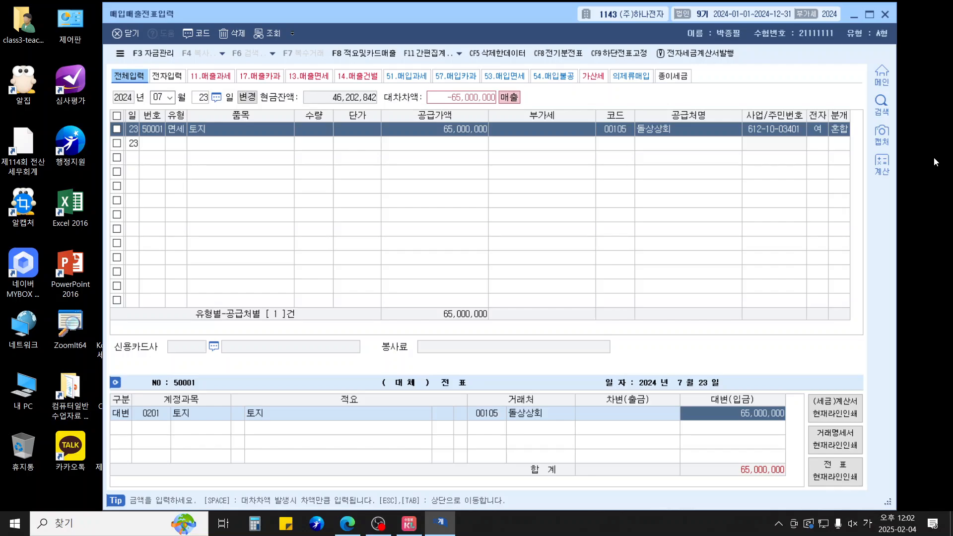
type("62000000")
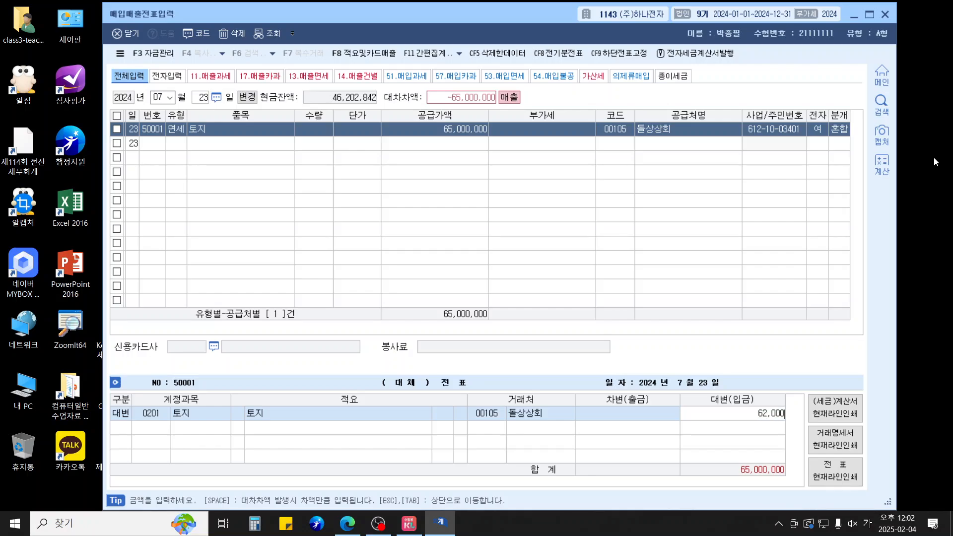
key("Return")
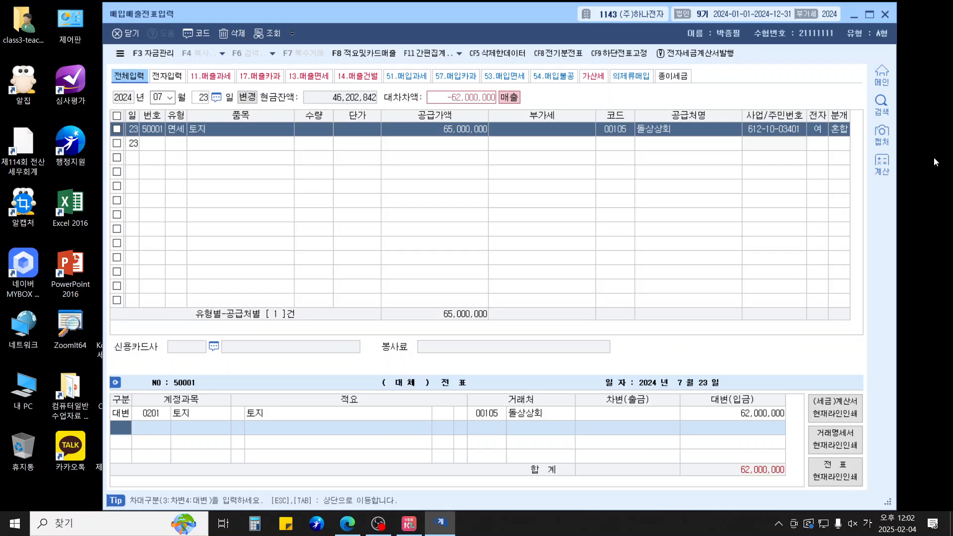
Step: Add a credit line for 0914 유형자산처분이익 of 3,000,000 to the 23 July voucher
type("4")
key("Return")
type("유형")
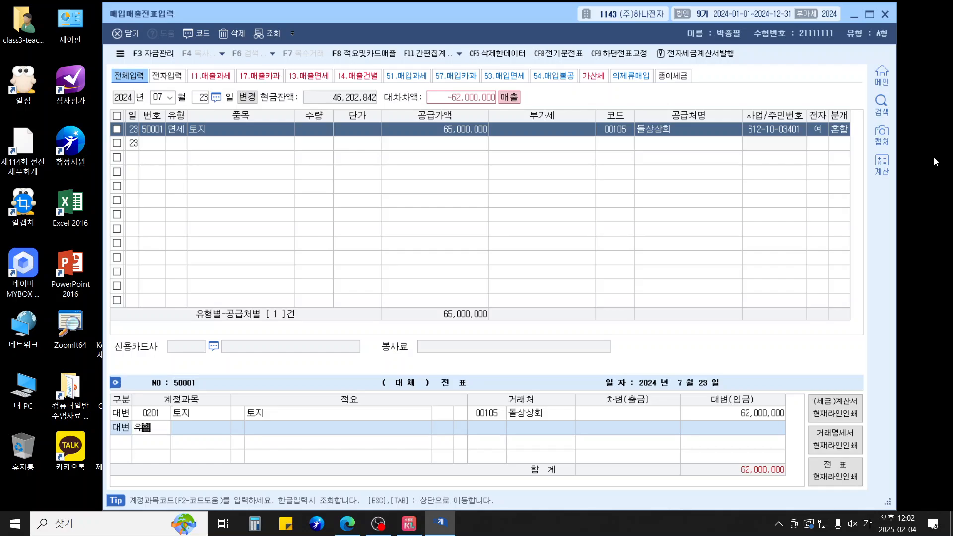
key("Return")
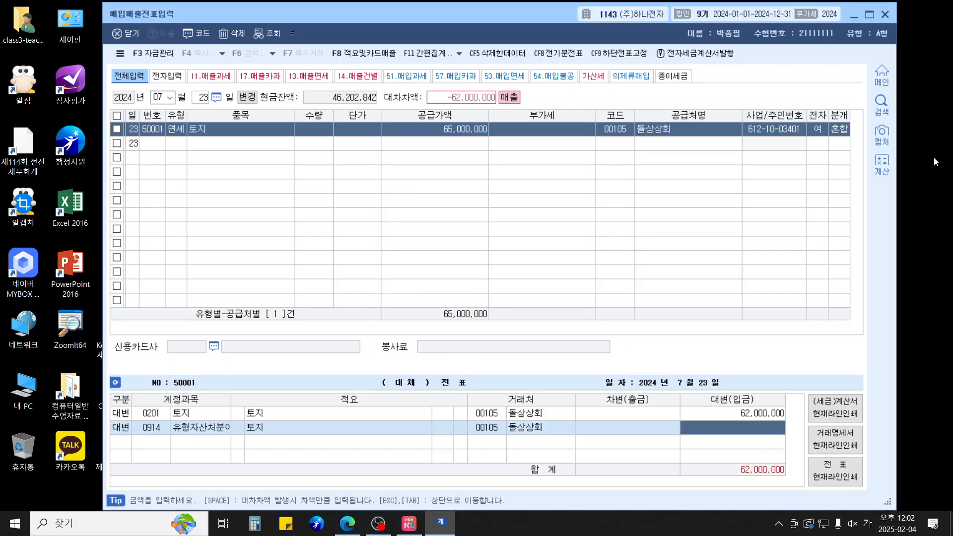
type("3++")
key("Return")
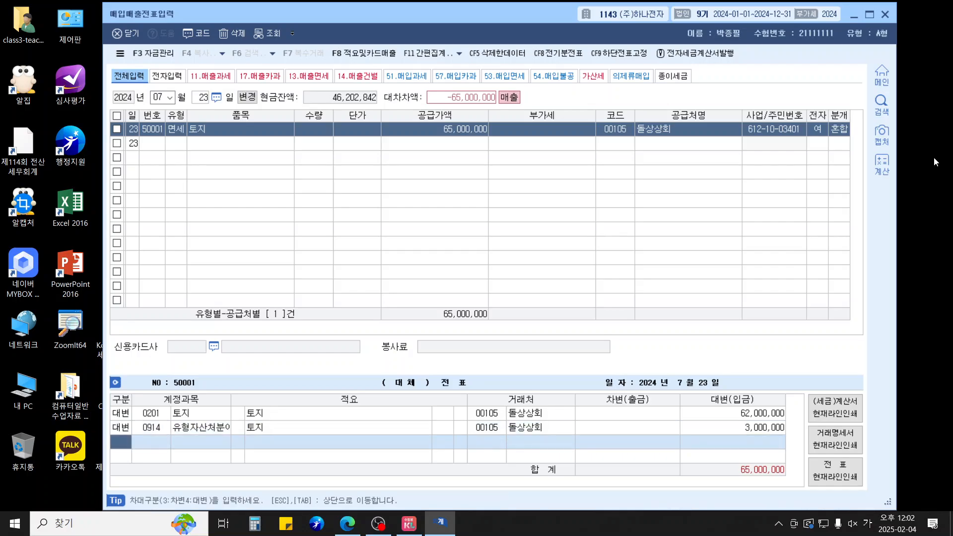
Step: Add a debit line for 0103 보통예금 of 30,000,000 to the 23 July voucher
type("3")
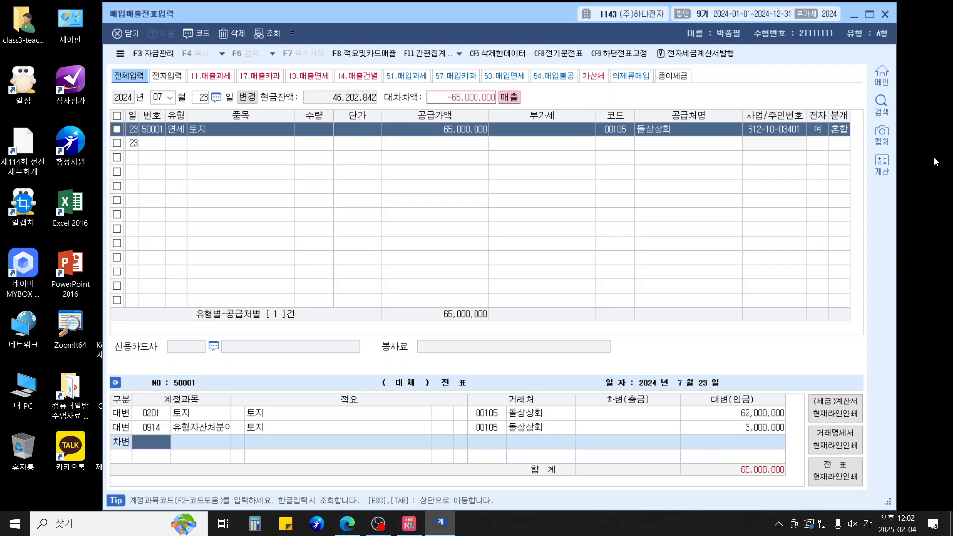
type("103")
key("Return")
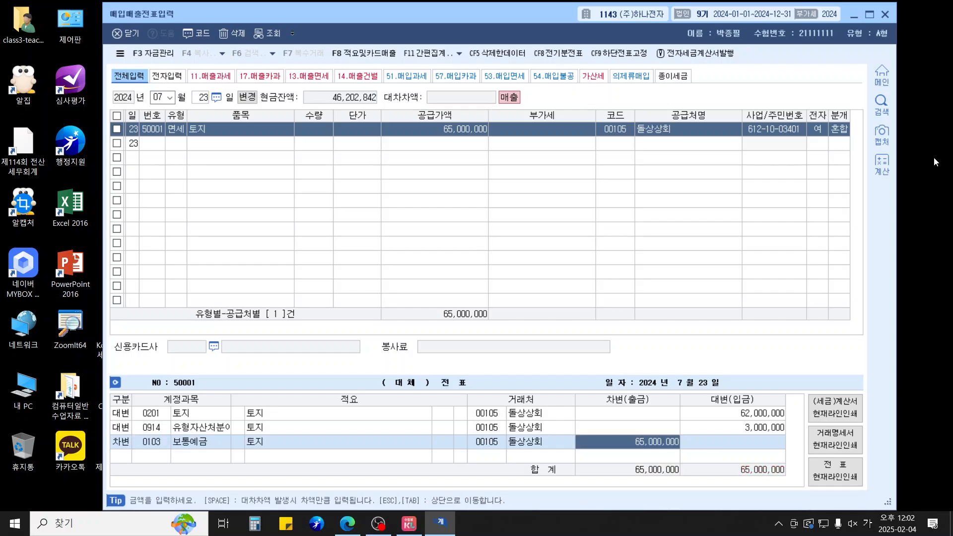
type("30++")
key("Return")
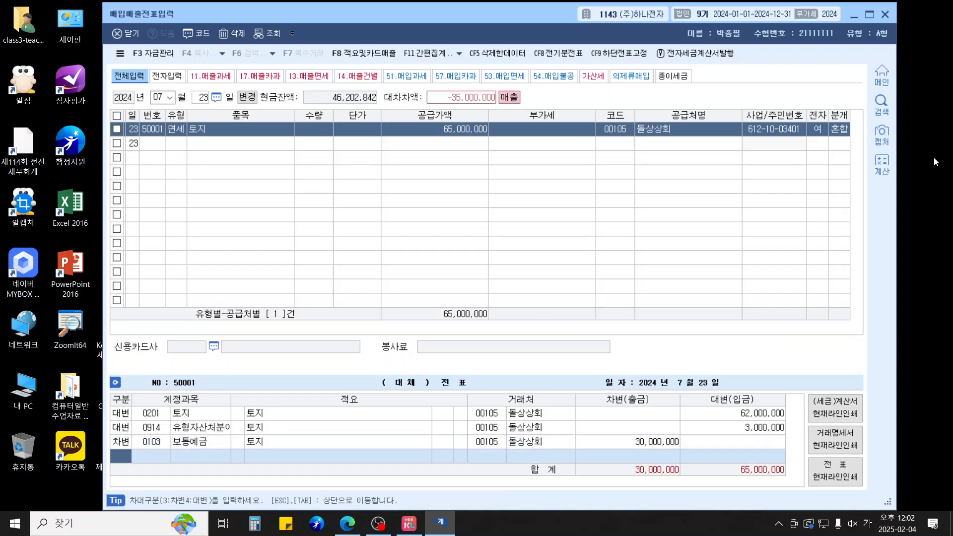
Step: Add a debit line for 0120 미수금 of 35,000,000 and complete the 23 July voucher
type("3")
type("120")
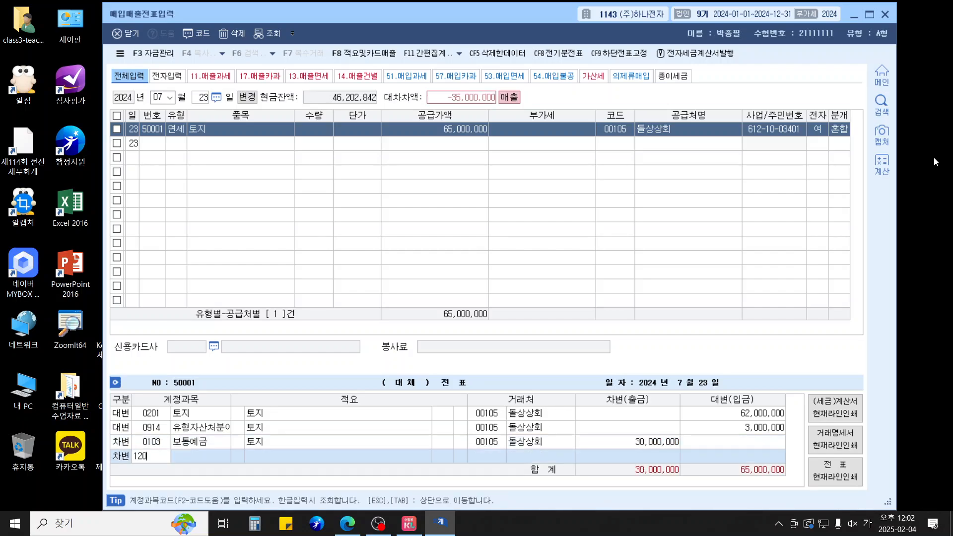
key("Return")
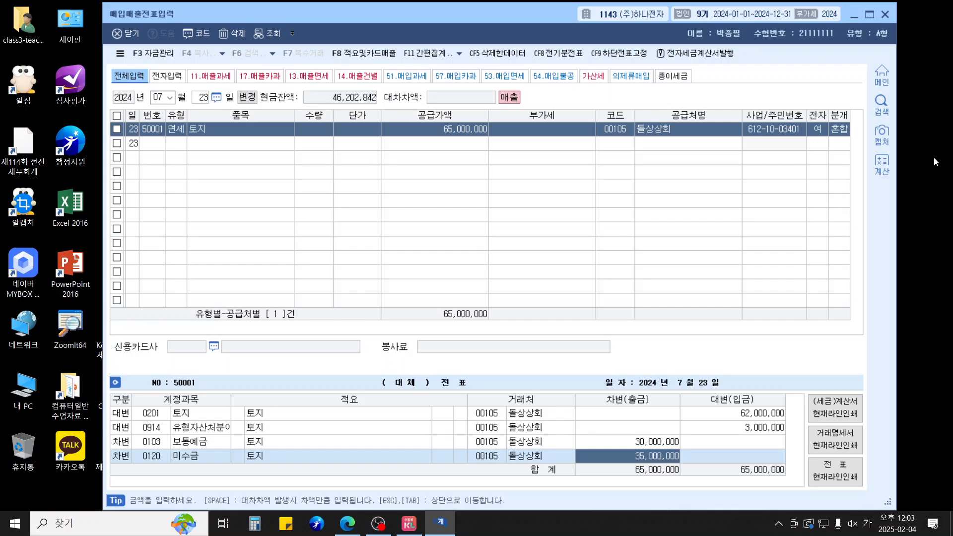
key("Return")
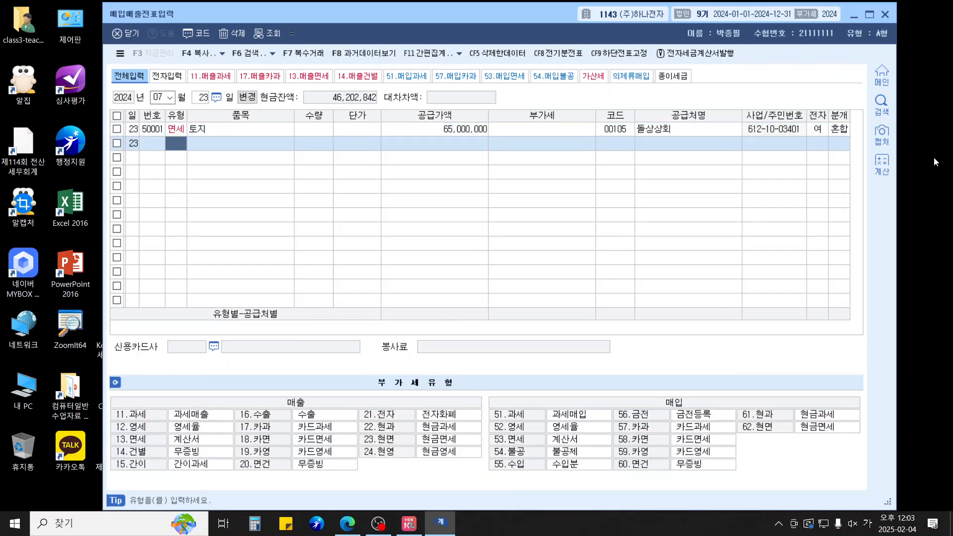
Step: Switch the entry date to 10 August and start a purchase voucher of type 57 카과
key("Escape")
key("Escape")
type("081")
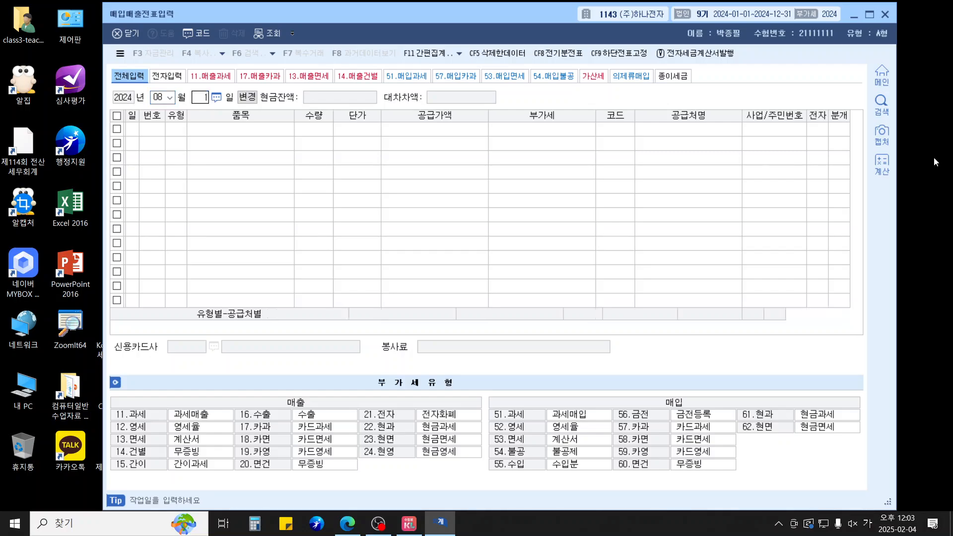
type("0")
key("Return")
type("17")
key("Return")
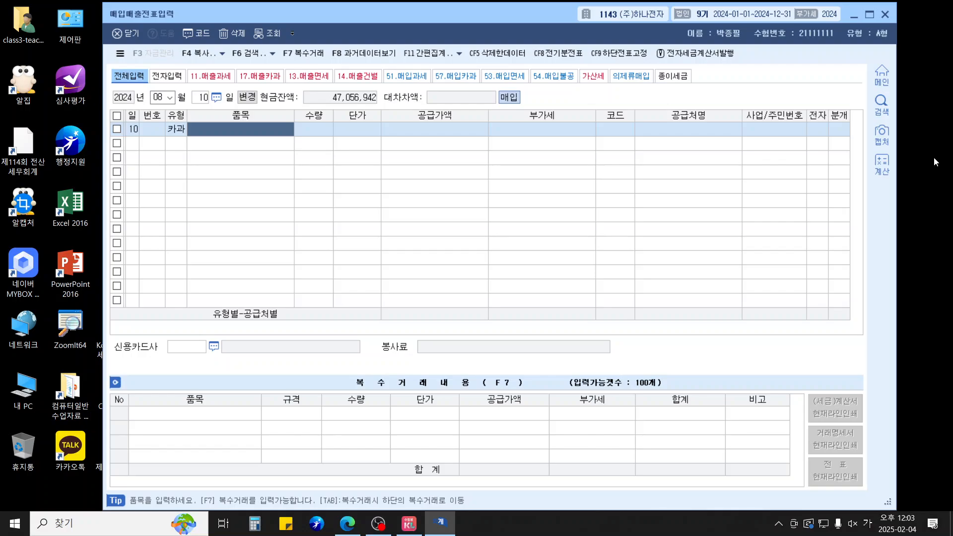
Step: Enter 홍보비 as the item of the 10 August voucher with a supply amount of 4,000,000
type("횡")
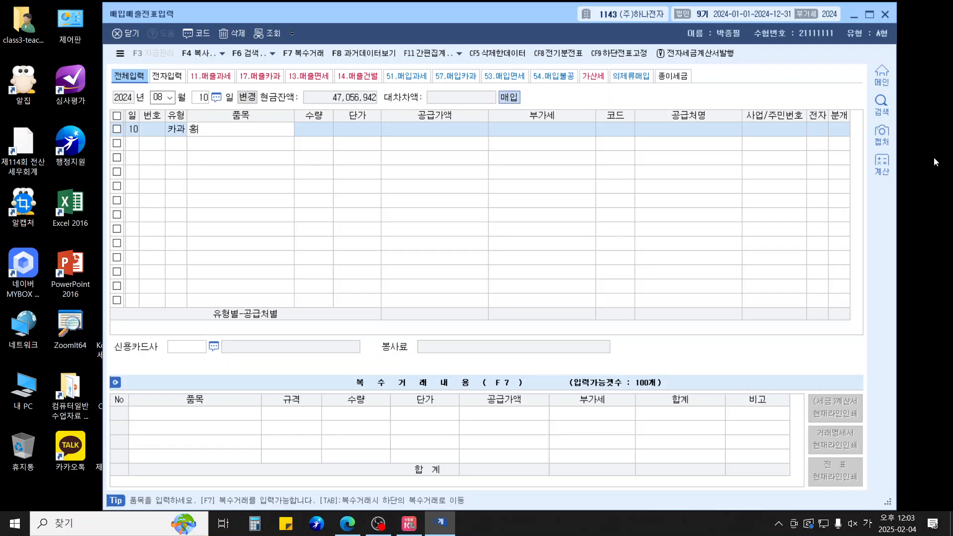
type("보비")
key("Return")
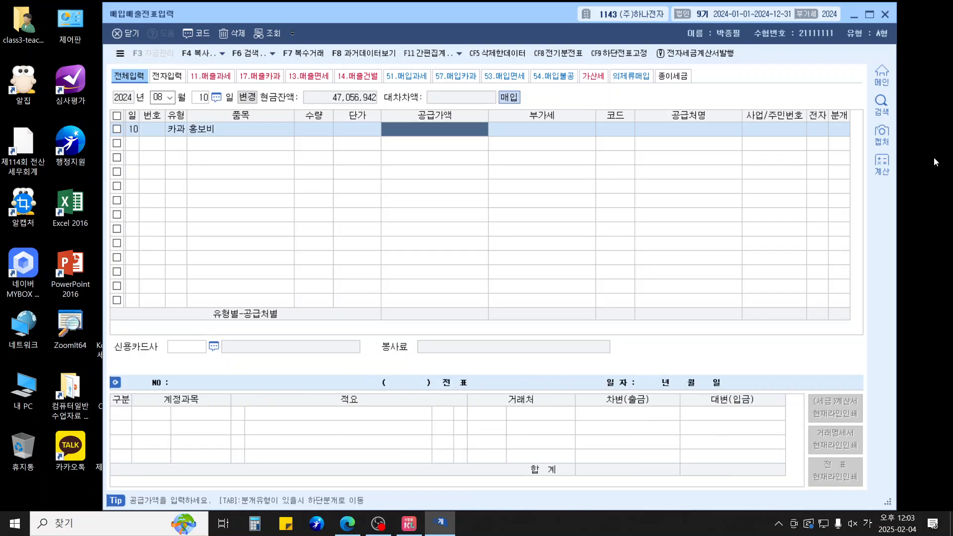
type("4")
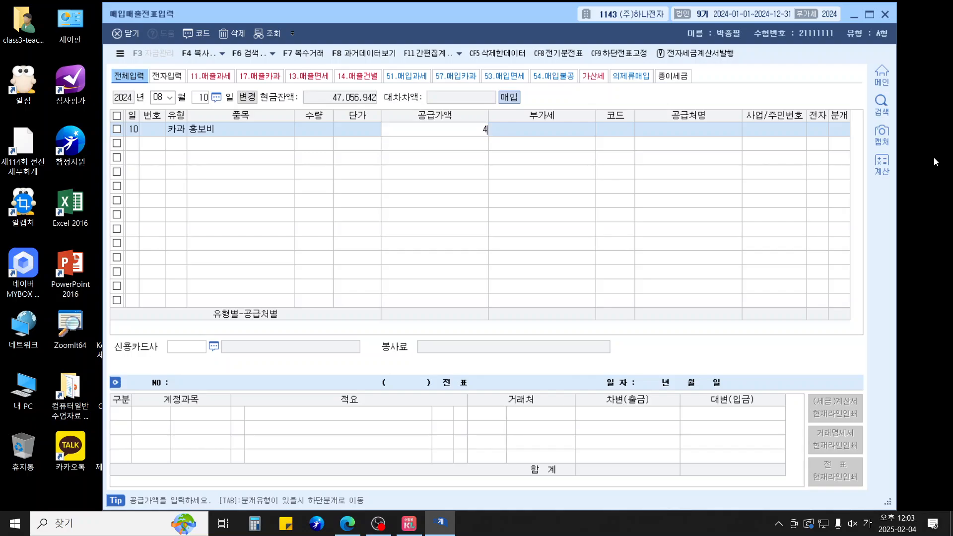
type("4000000")
key("Return")
key("Return")
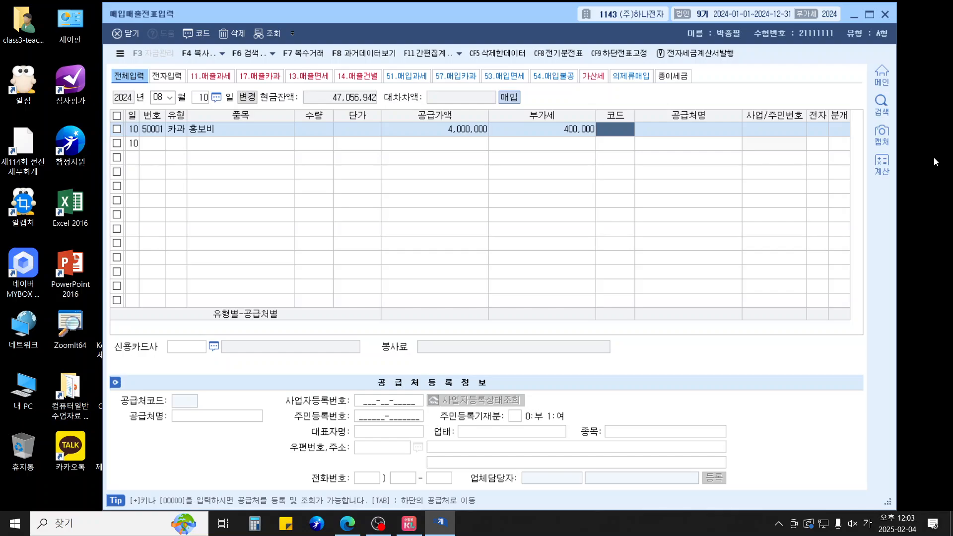
Step: Assign supplier 광고닷컴 to the 10 August voucher and choose 현대카드 as its credit card company
type("광고")
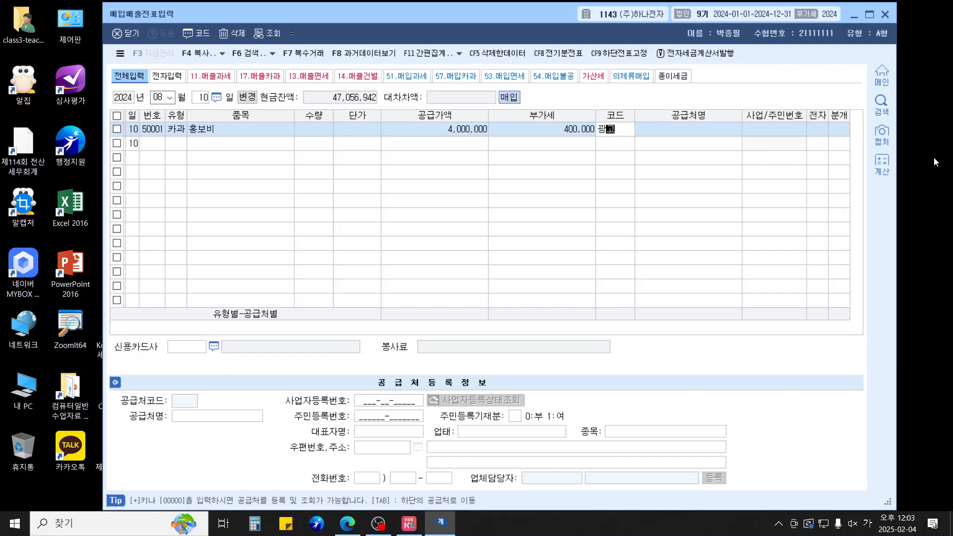
key("Return")
key("Return")
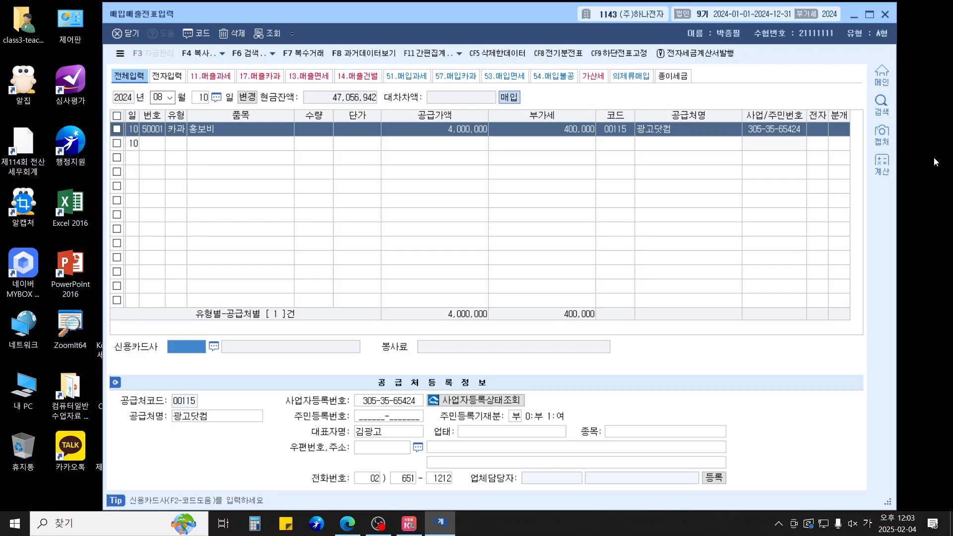
key("F2")
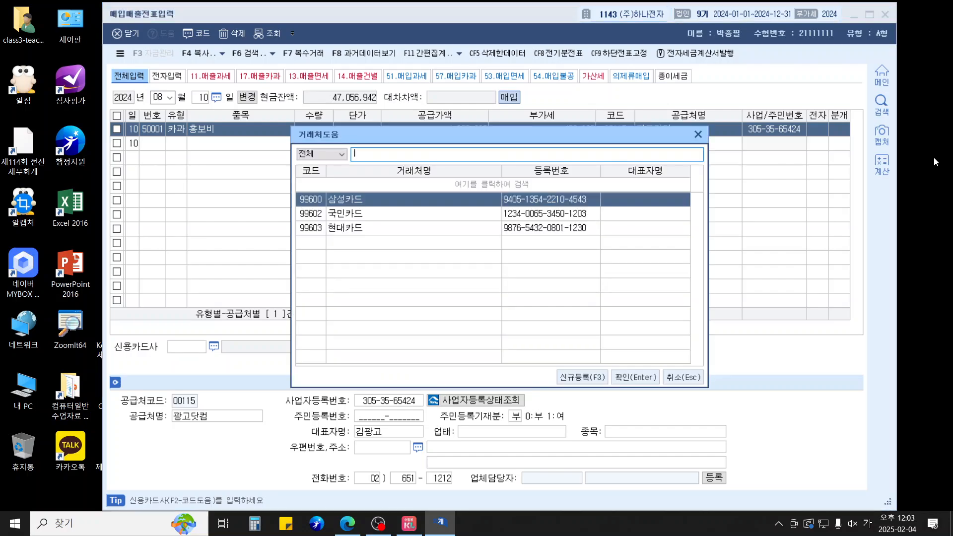
key("Down")
key("Down")
key("Return")
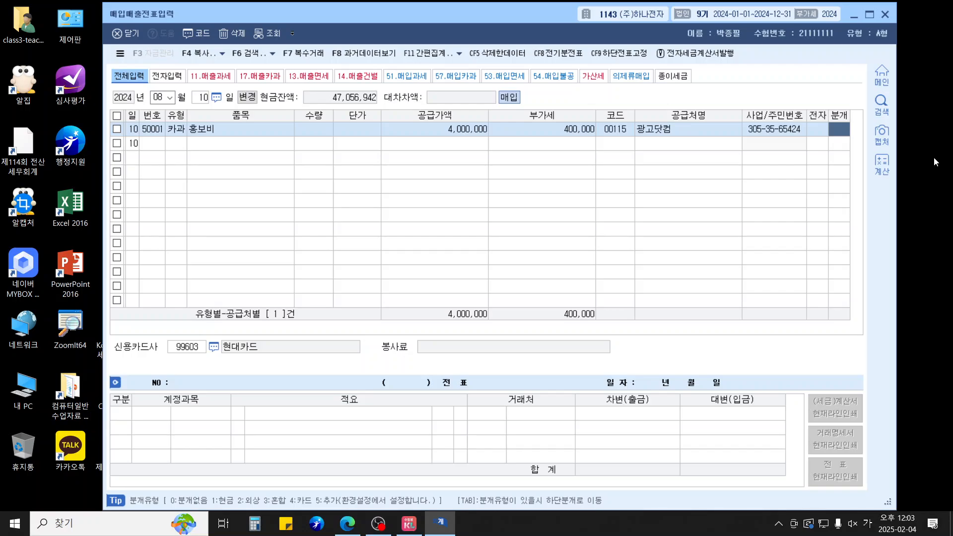
Step: Journalize the 10 August voucher as 카드 and replace its 원재료 debit account with 0833 광고선전비
type("4")
key("Return")
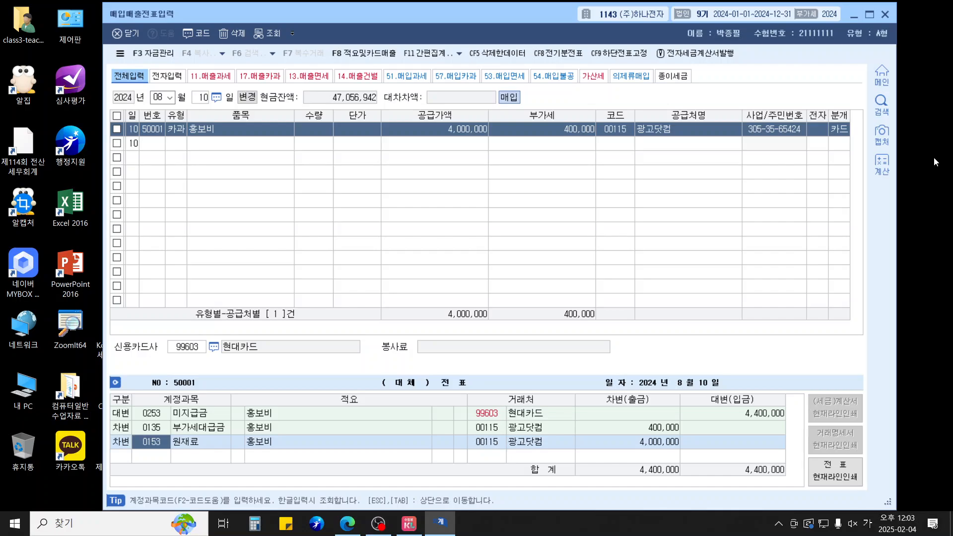
type("833")
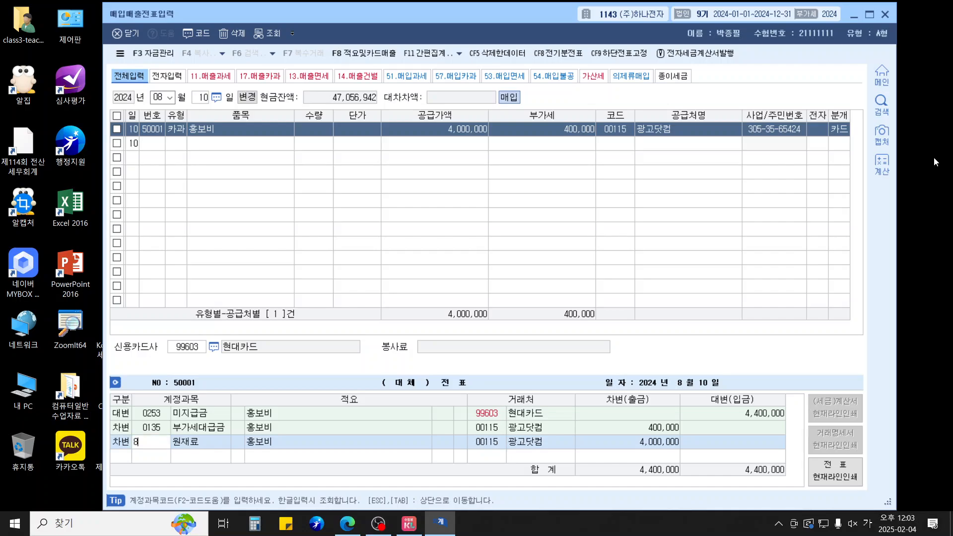
key("Return")
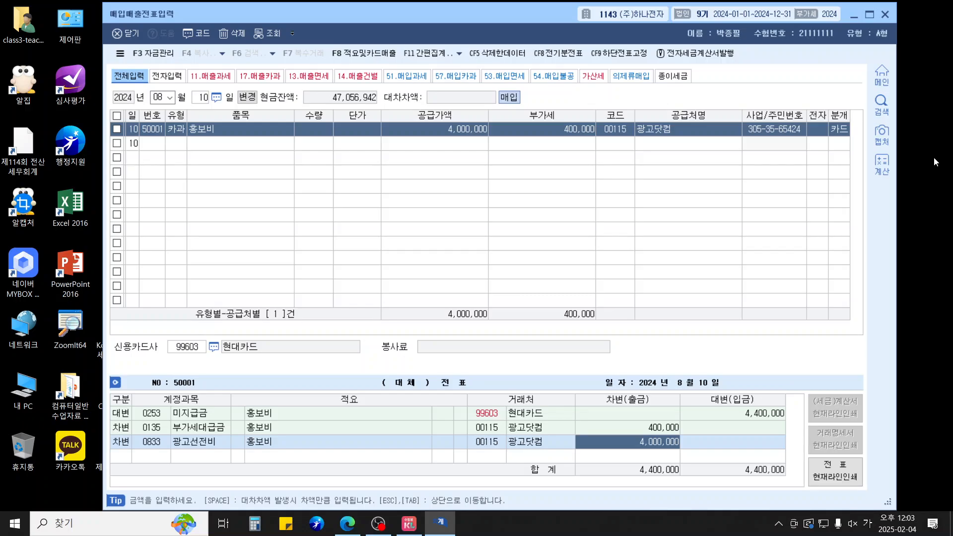
key("Tab")
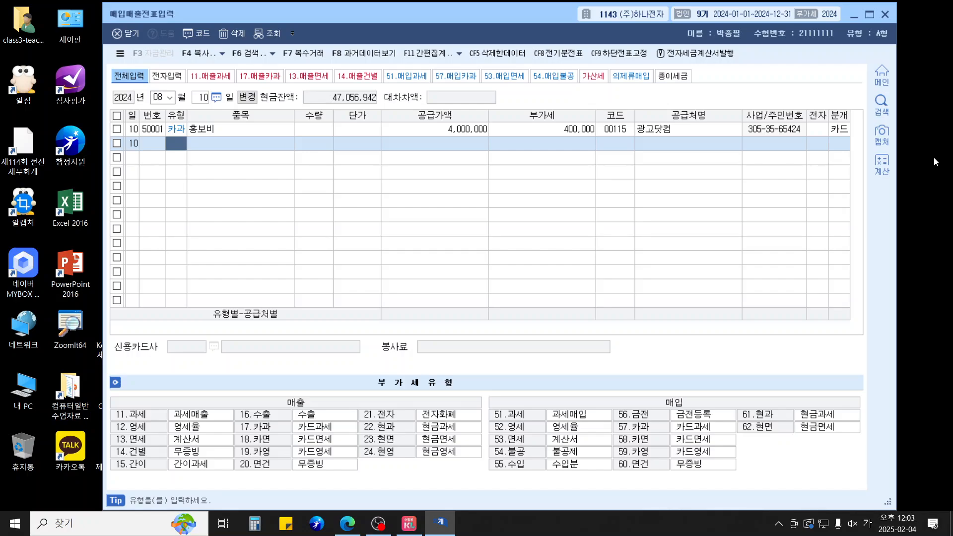
Step: Switch the entry date to 17 August and start a purchase voucher of type 51 과세
key("Escape")
type("17")
key("Return")
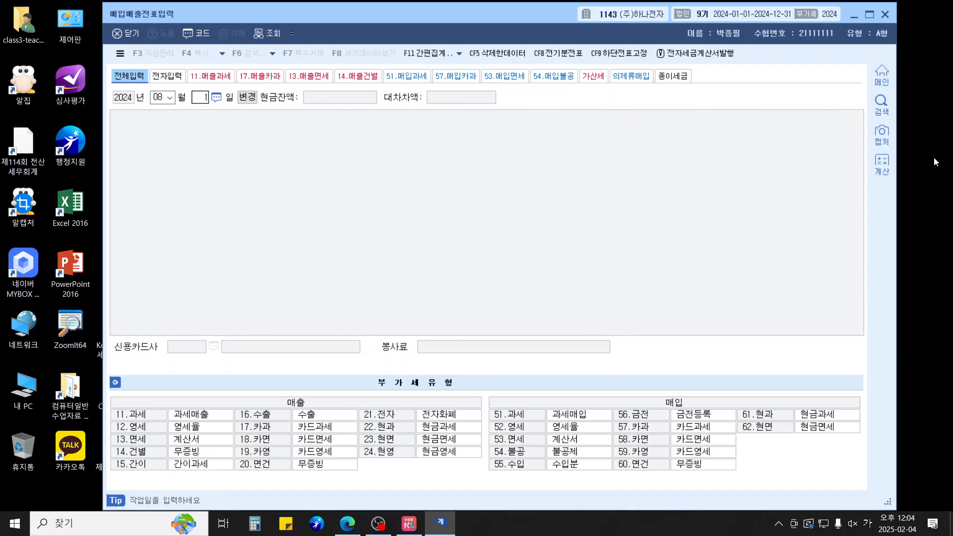
type("51")
key("Return")
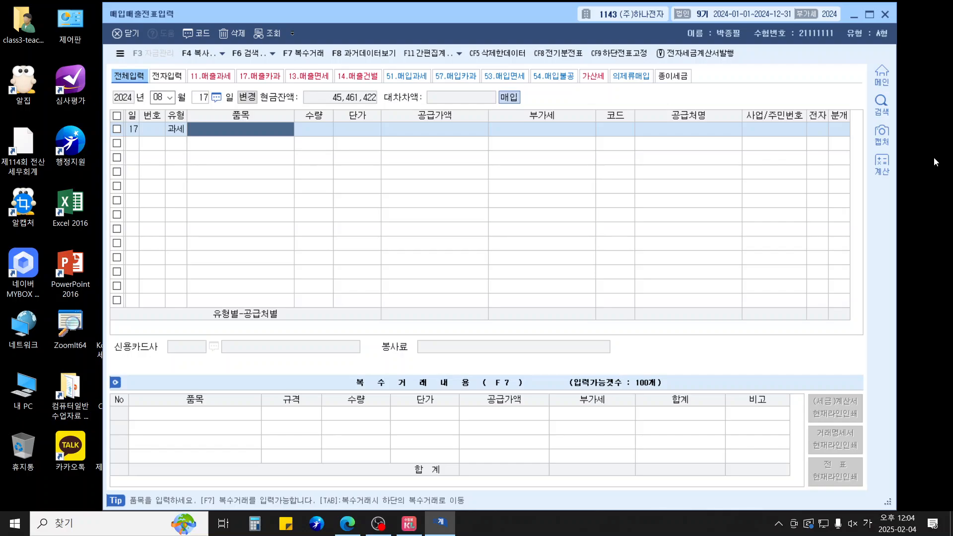
Step: Enter 원재료 as the item of the 17 August voucher with quantity 200 and unit price 60,000
type("원재료")
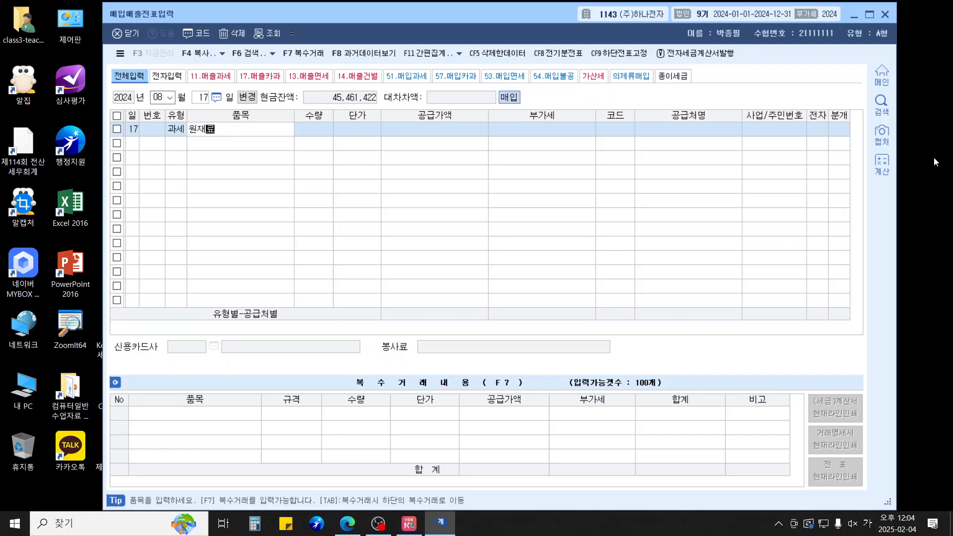
key("Return")
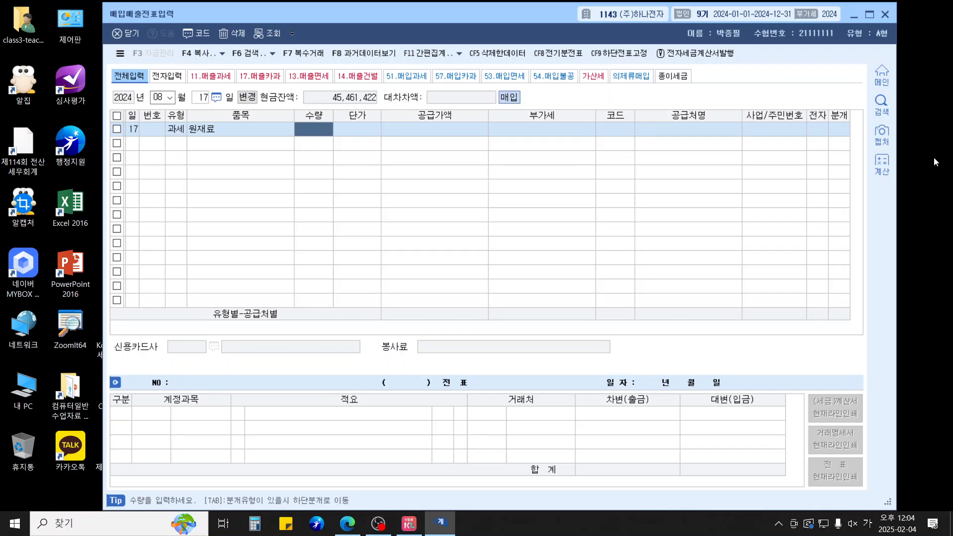
type("200")
key("Return")
type("600000")
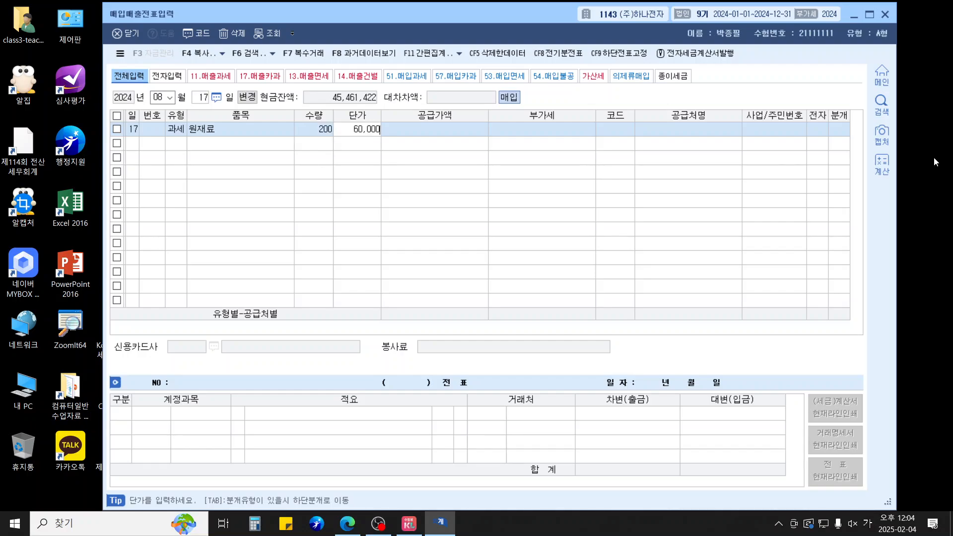
key("Return")
key("Return")
key("Return")
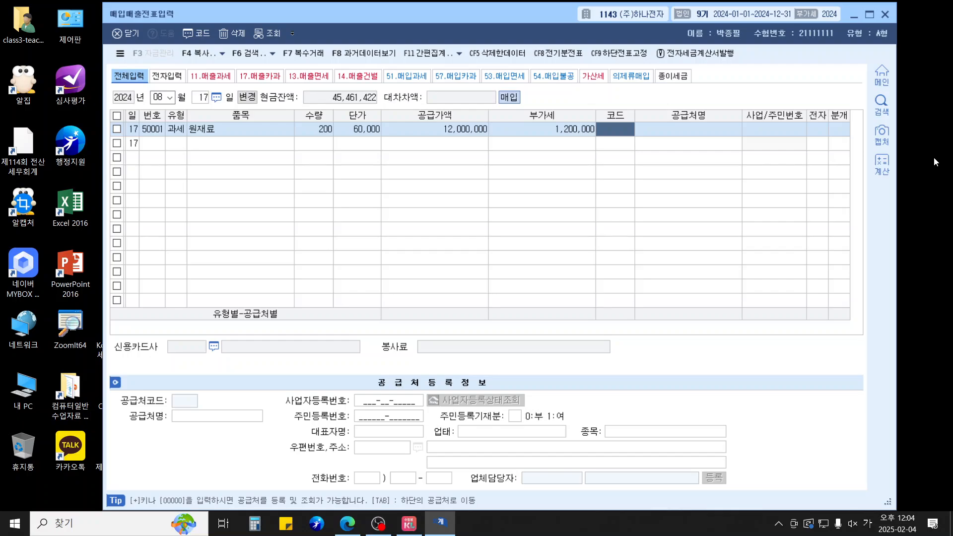
Step: Assign supplier (주)고철상사 to the 17 August voucher and set 전자 to 여
type("고철")
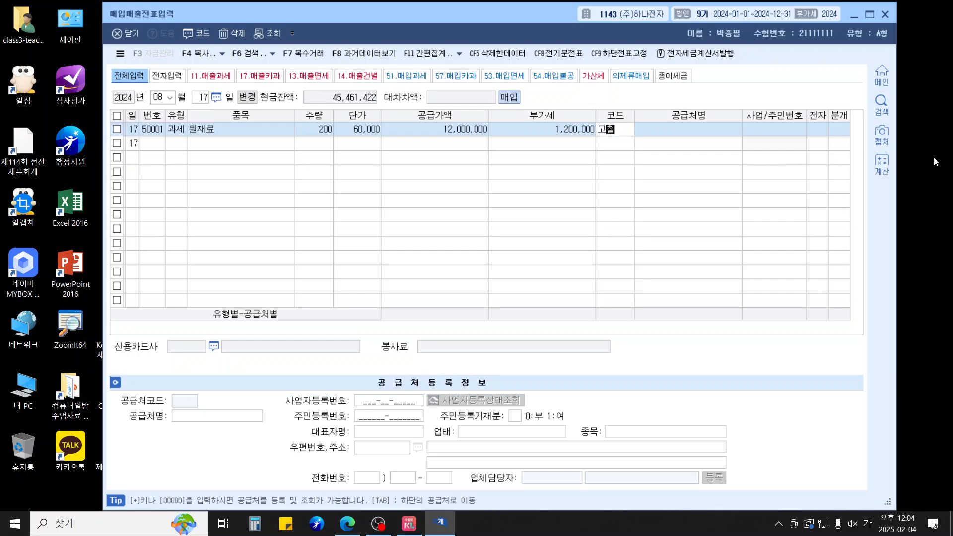
key("Return")
key("Return")
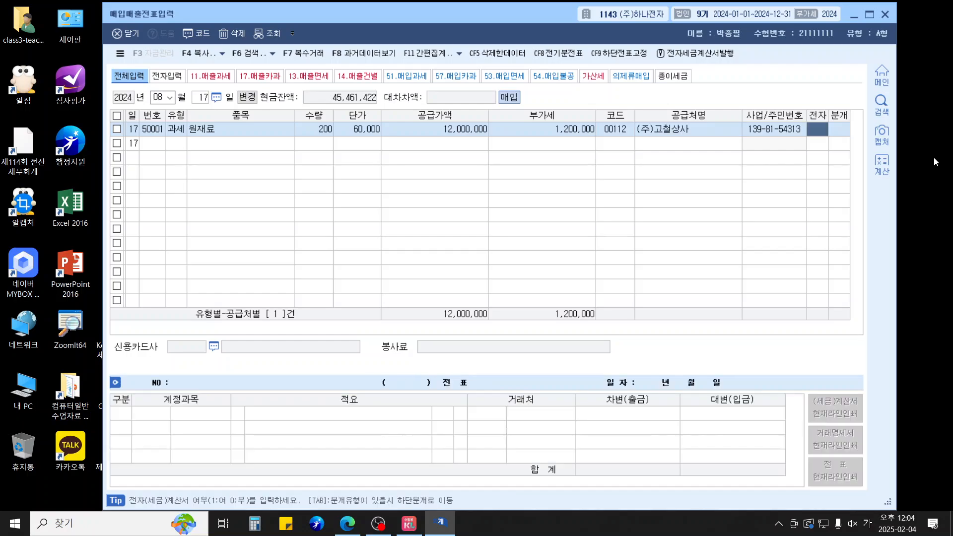
type("1")
key("Return")
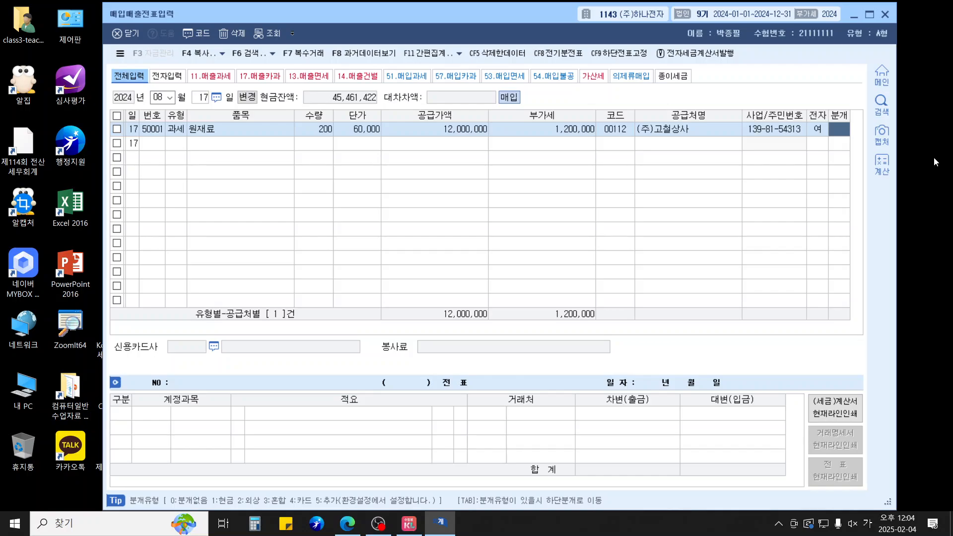
Step: Journalize the 17 August voucher as 혼합 and add a credit to 0252 지급어음 for 5,000,000
type("3")
key("Return")
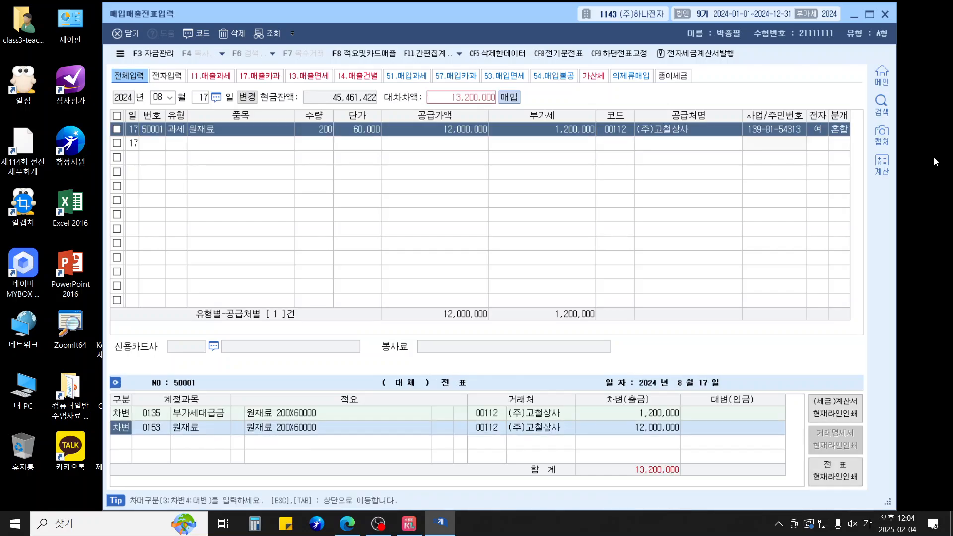
key("Return")
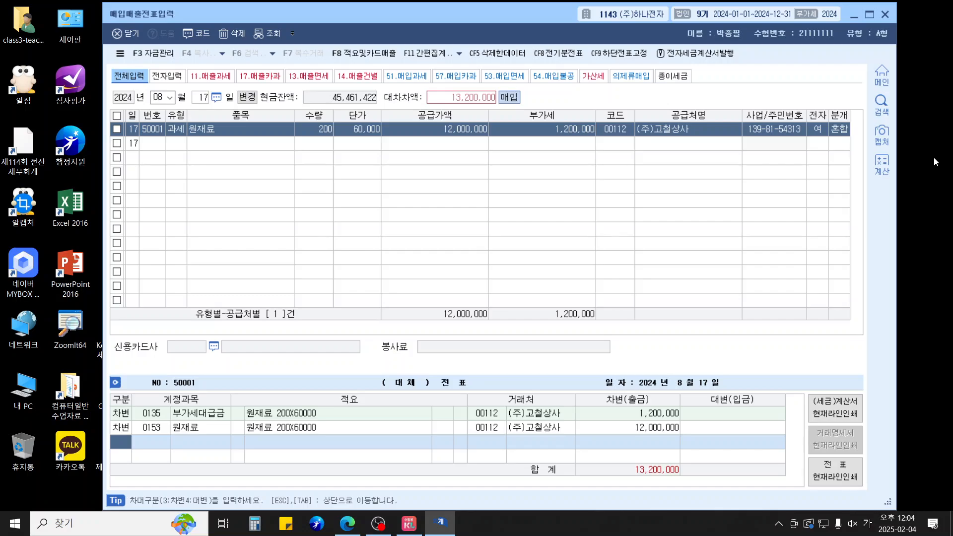
type("4")
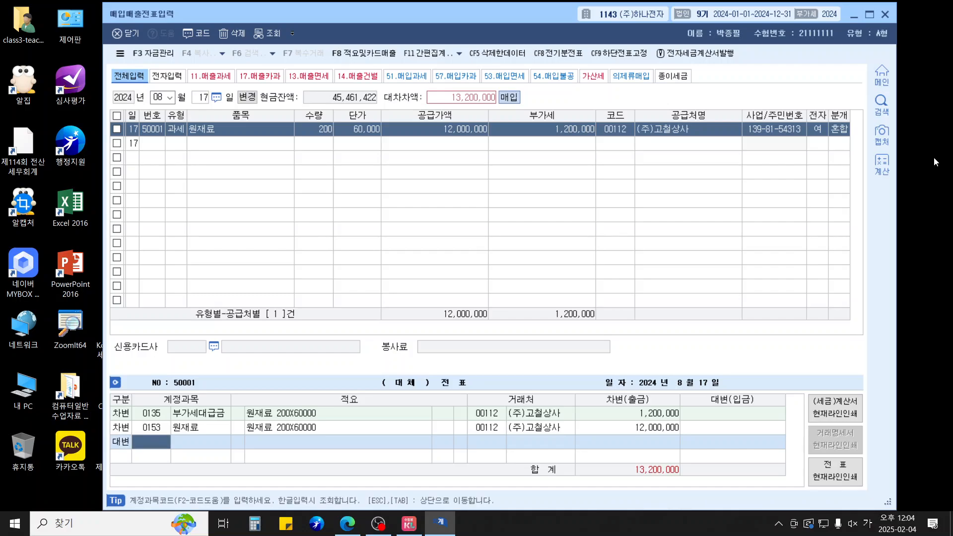
type("252")
key("Return")
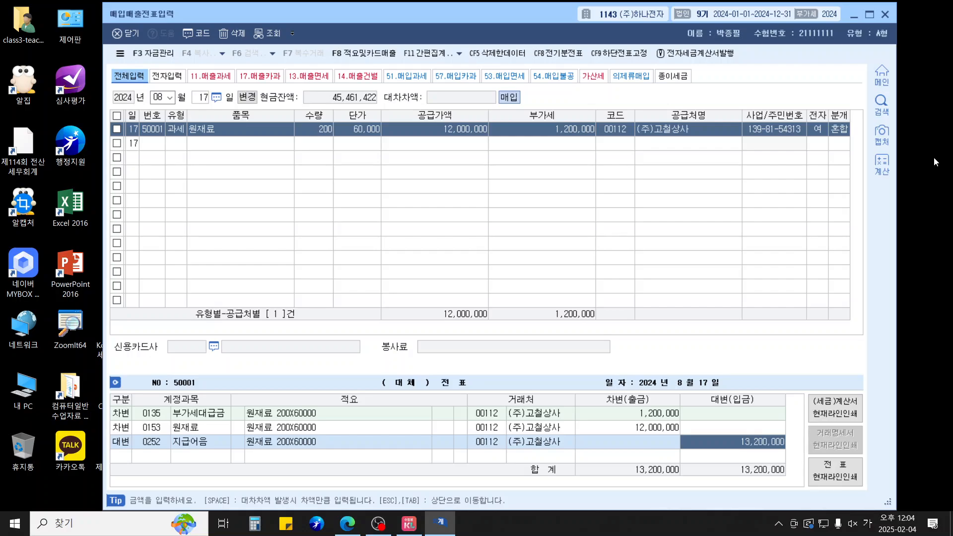
type("5,000,000")
key("Return")
Step: Credit the remaining 8,200,000 to 0251 외상매입금 and complete the 17 August voucher
type("4")
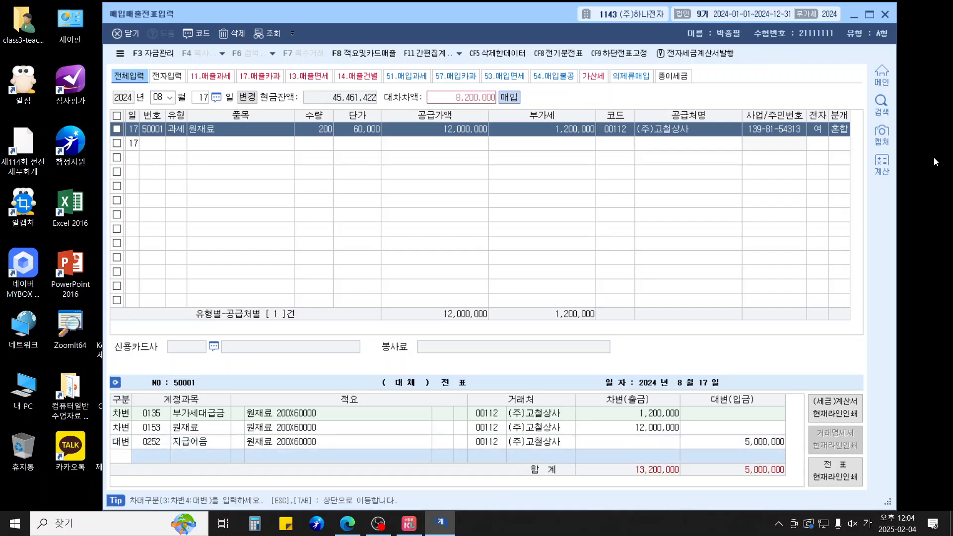
type("251")
key("Return")
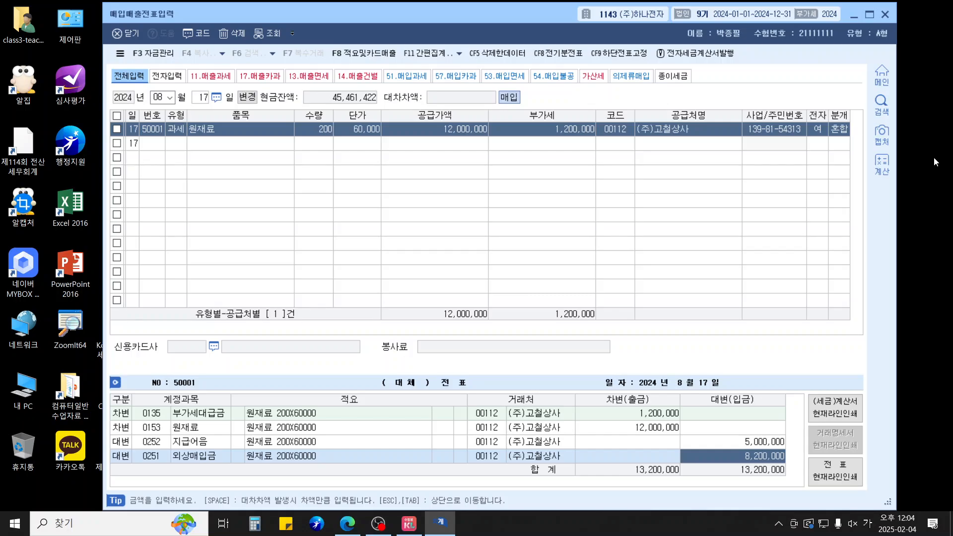
key("Return")
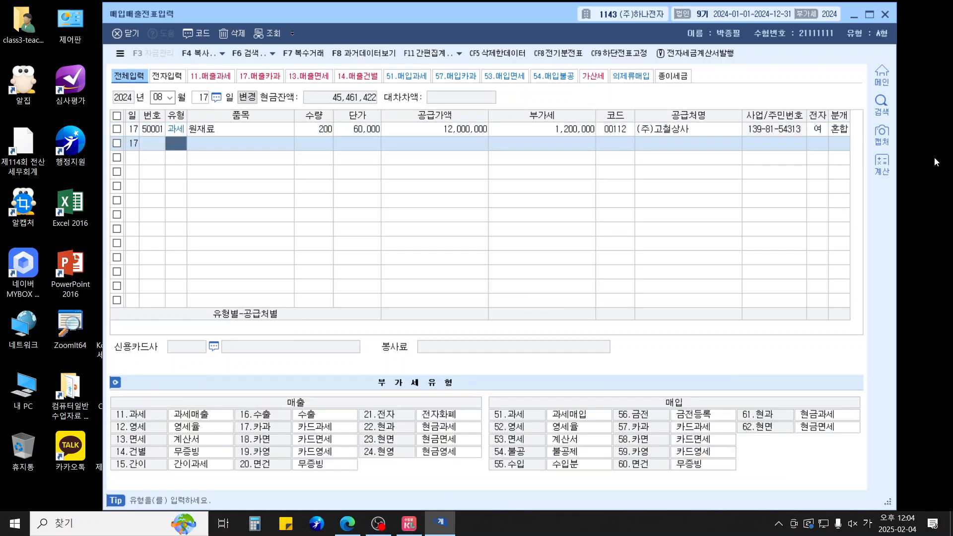
Step: Switch the entry date to 28 August and start a purchase voucher of type 61 현과
key("Escape")
type("28")
key("Return")
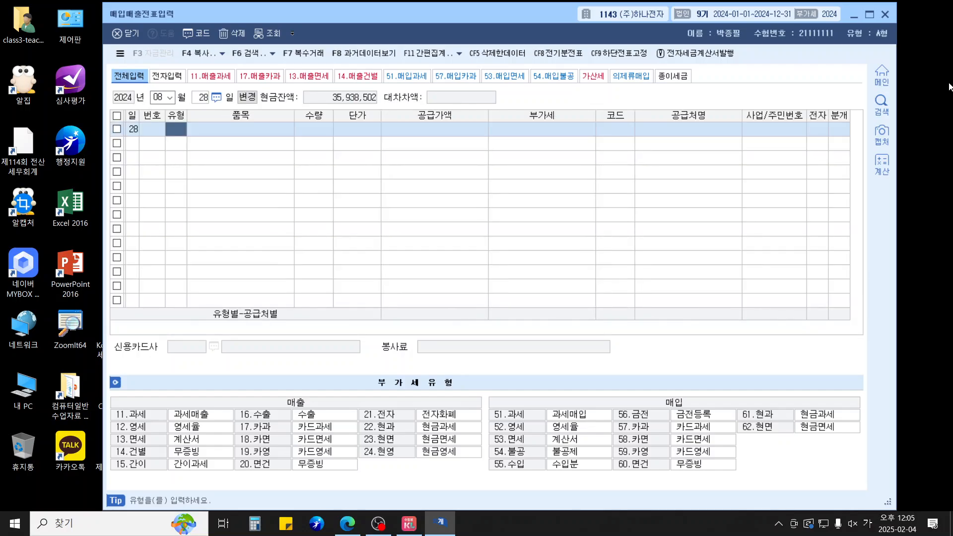
type("22")
key("Return")
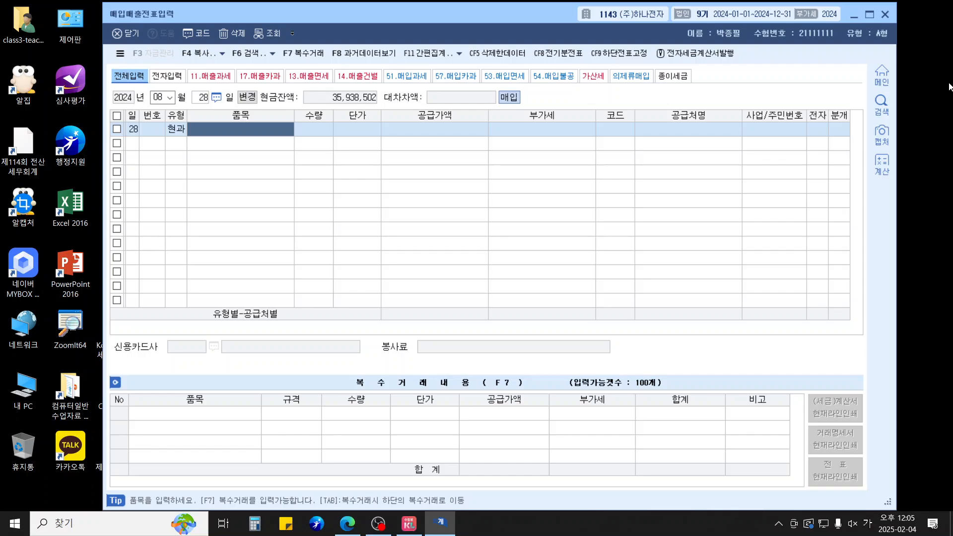
Step: Enter 비품 as the item of the 28 August voucher with a VAT-inclusive amount of 5,500,000
type("비품")
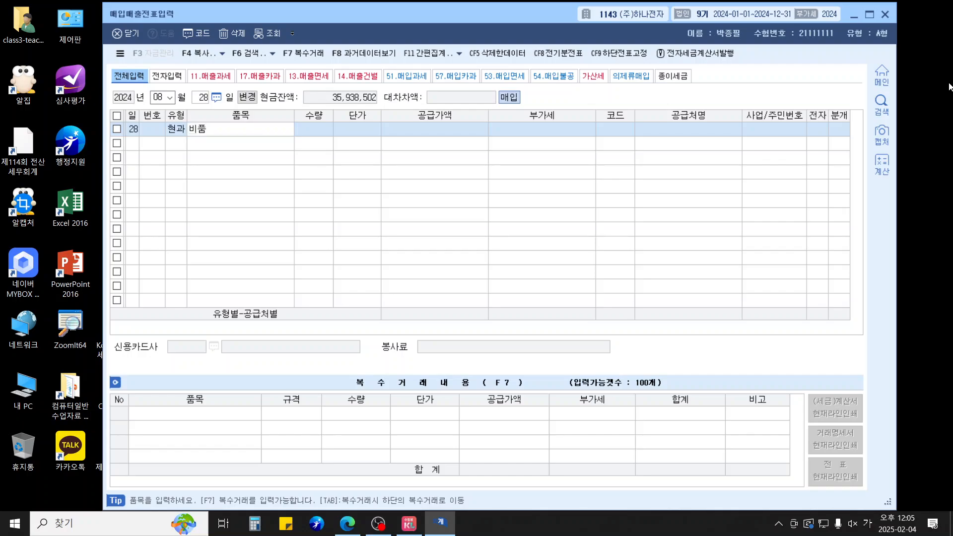
key("Return")
key("Return")
key("Return")
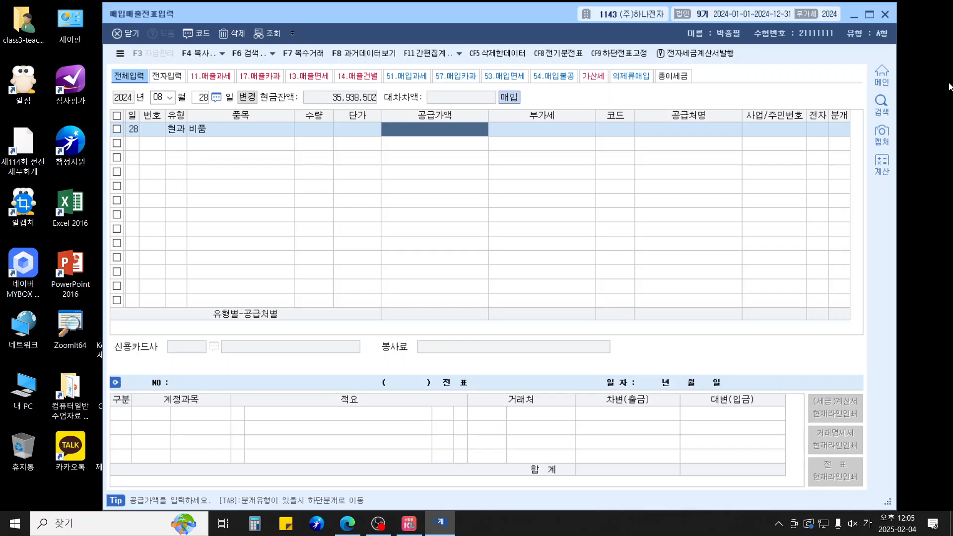
type("5500000")
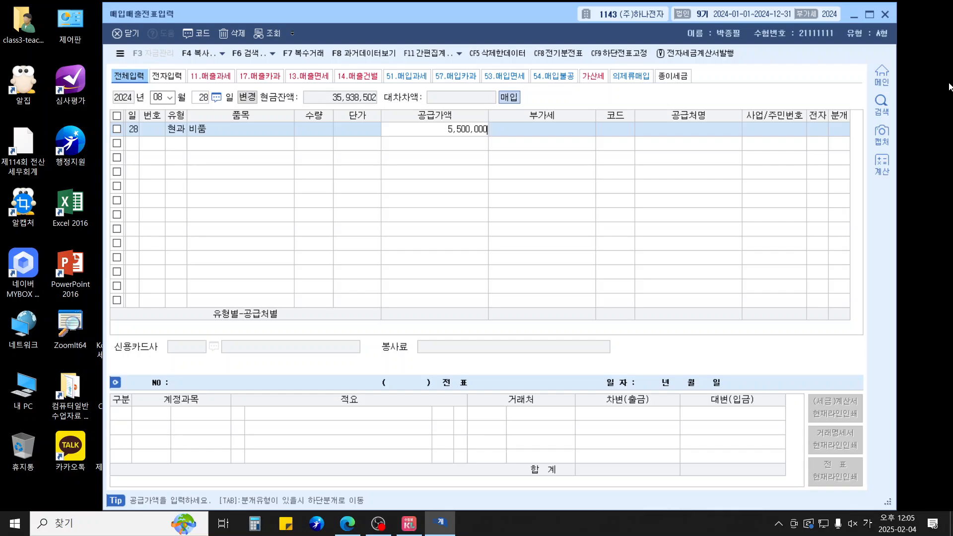
key("Return")
key("Return")
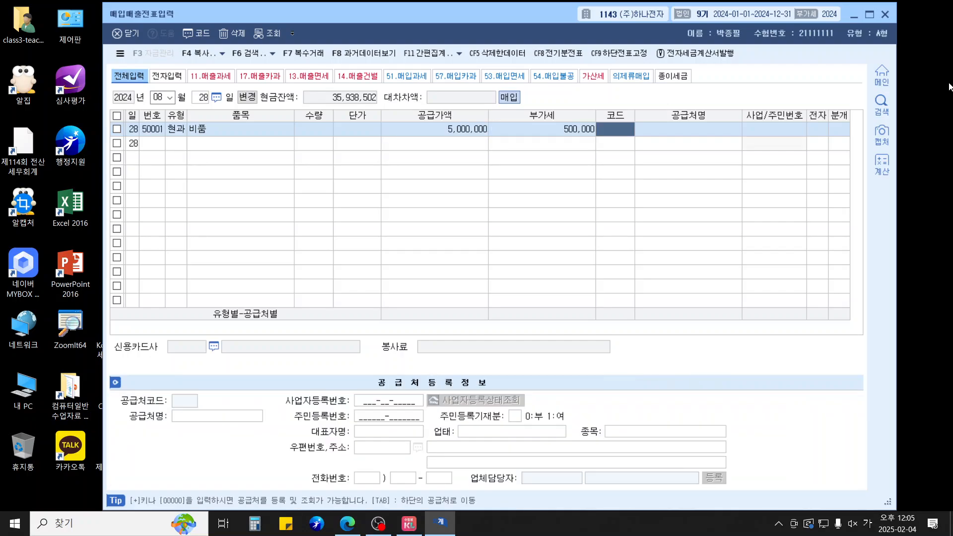
Step: Assign (주)와마트 as the supplier of the 28 August voucher
type("와마")
key("Return")
key("Return")
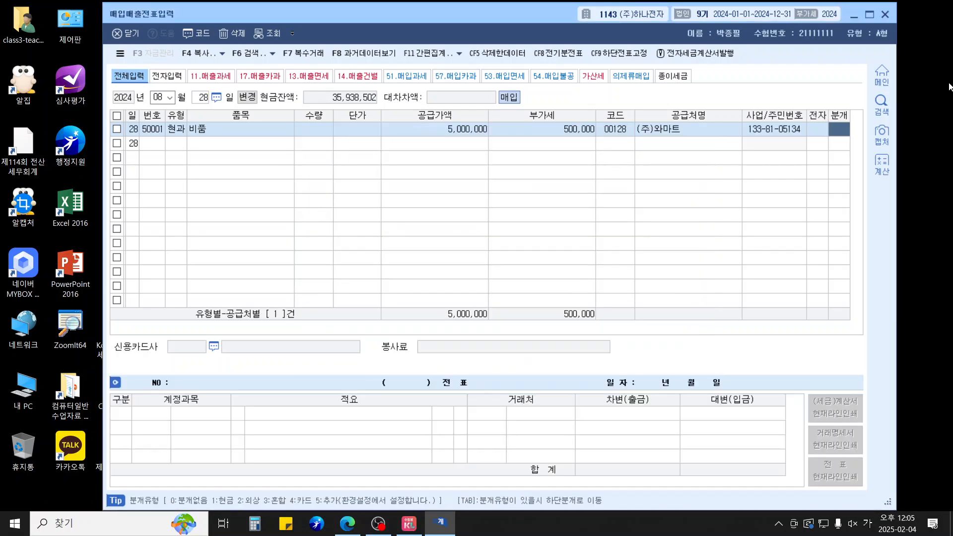
Step: Journalize the 28 August voucher as 현금 and replace its 원재료 debit account with 0212 비품
type("1")
key("Return")
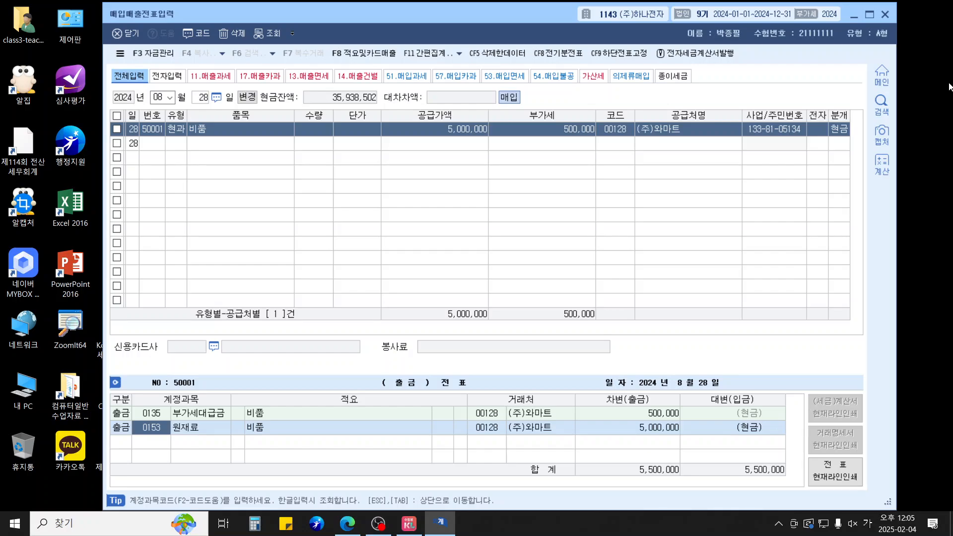
type("0212")
key("Return")
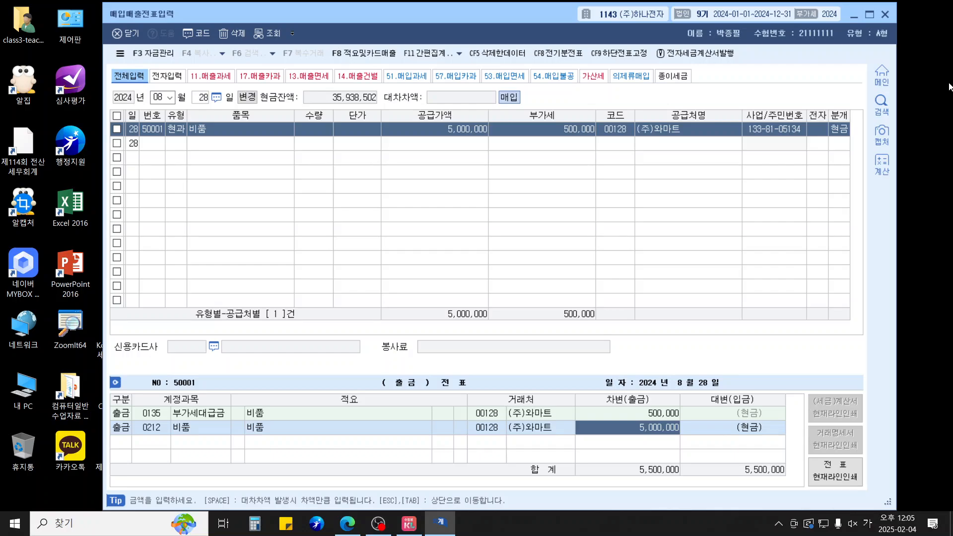
key("Return")
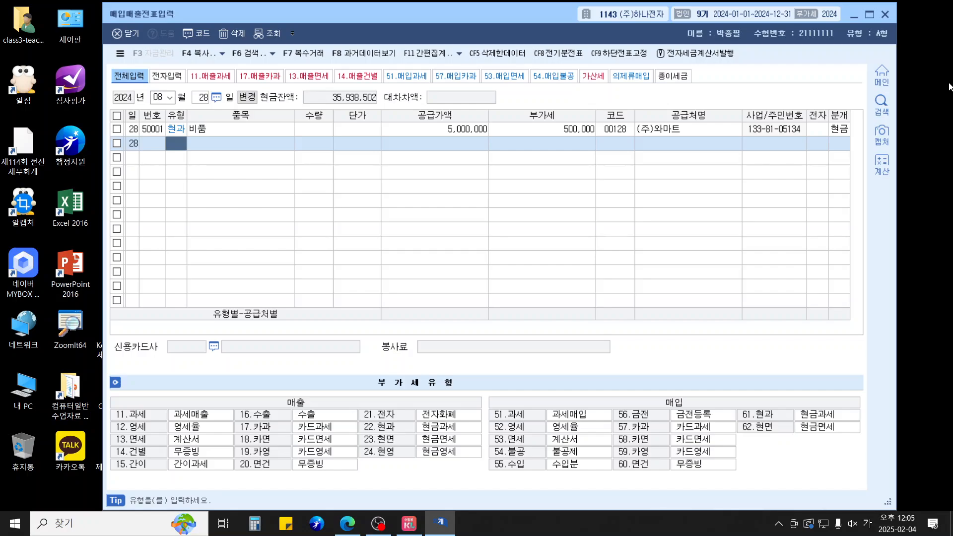
Step: Switch the entry date to 8 November and start a purchase voucher of type 54 불공
key("Escape")
key("Escape")
type("1108")
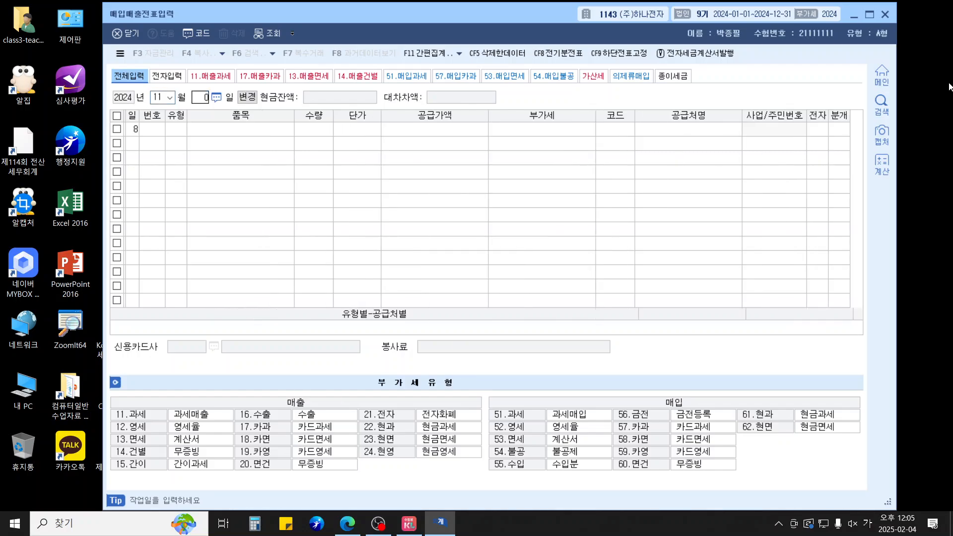
key("Return")
type("54")
key("Return")
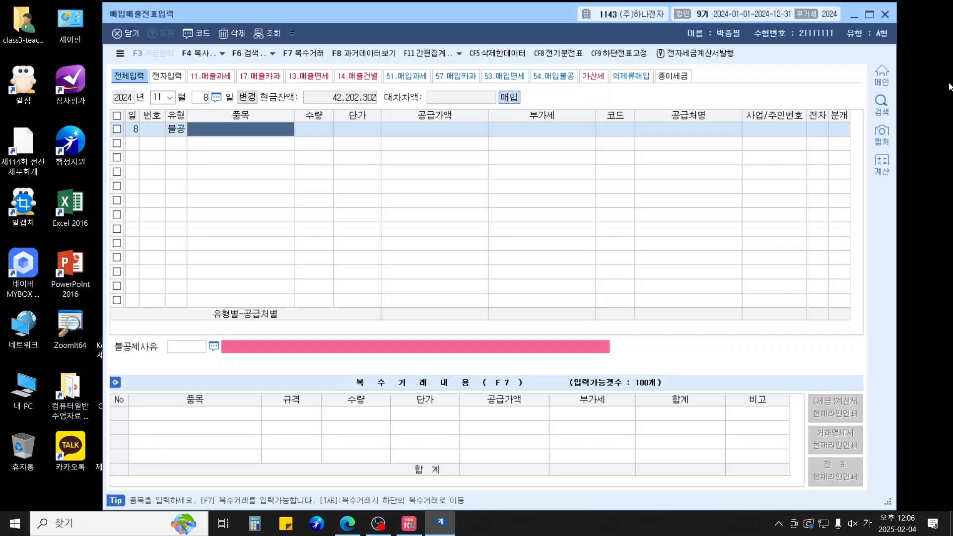
Step: Enter 결혼식 대관비 as the item of the 8 November voucher with a supply amount of 25,000,000
type("결혼식")
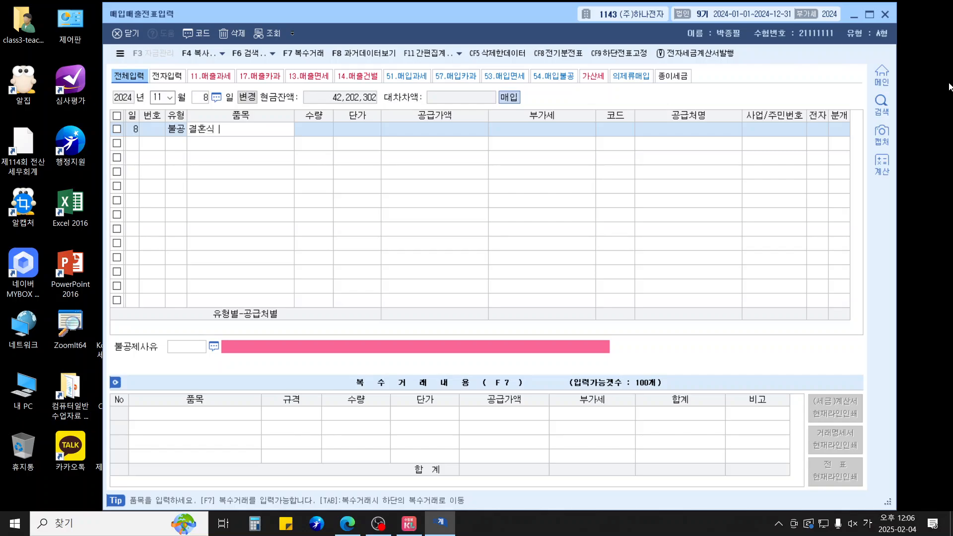
type(" 대관비")
key("Return")
key("Return")
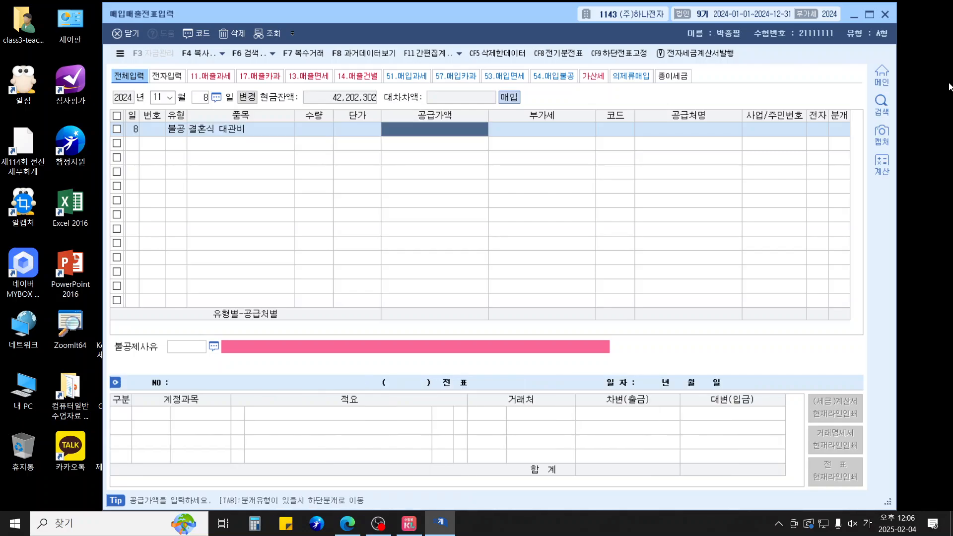
type("25000000")
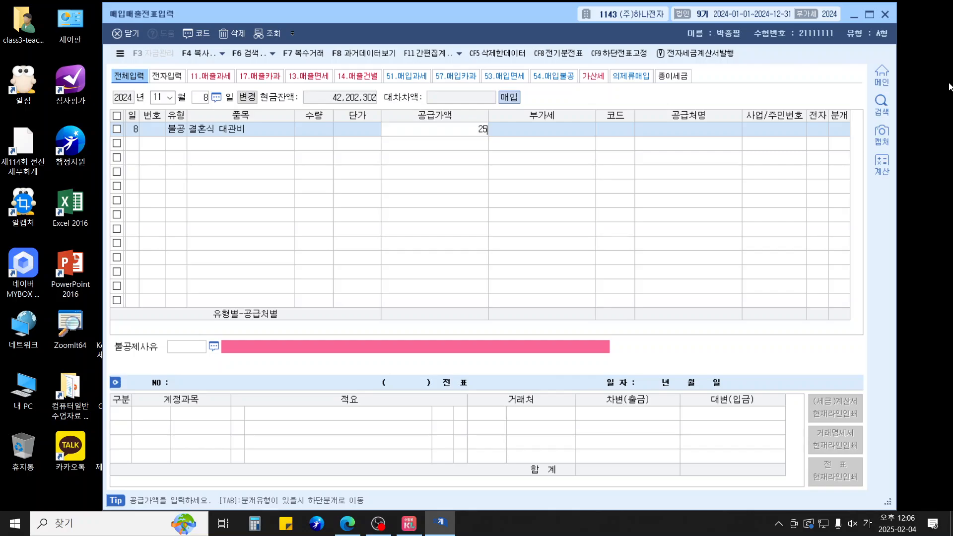
key("Return")
key("Return")
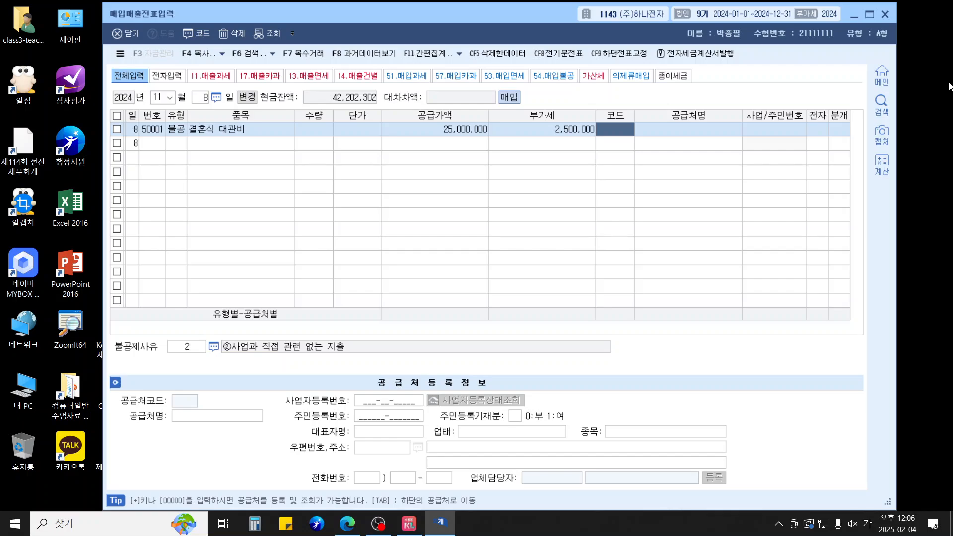
Step: Look up the individual trading partner by name and assign that person as the 8 November voucher's supplier
type("김영")
key("Return")
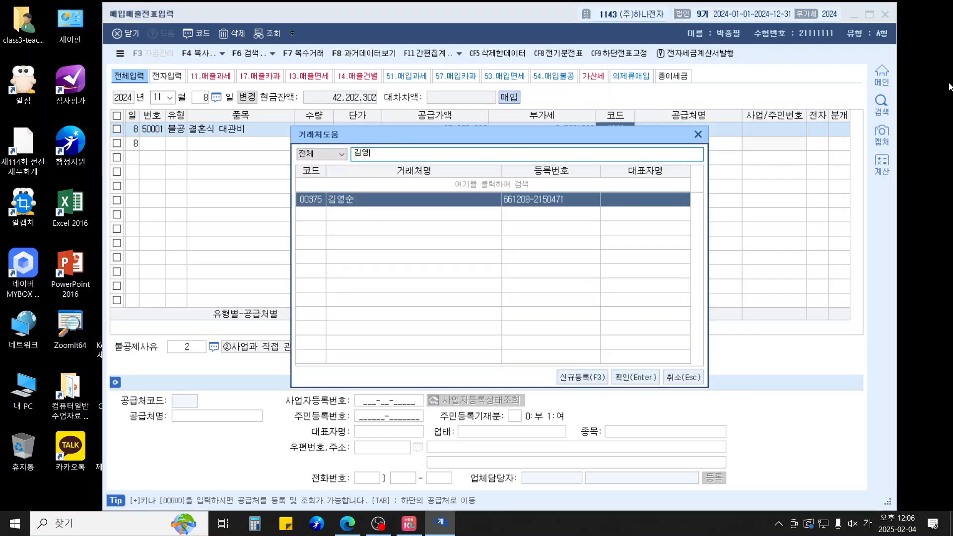
key("Return")
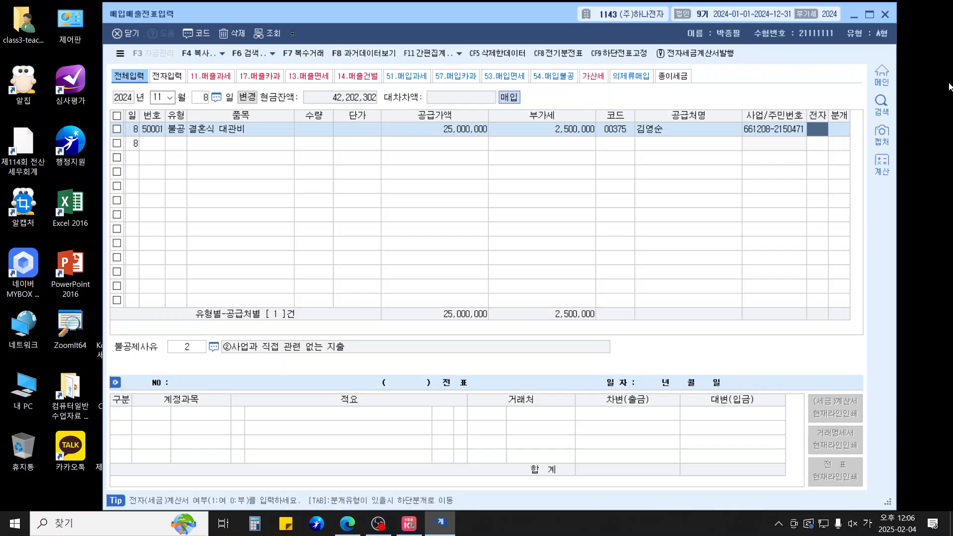
Step: Set 전자 to 여 for the 8 November voucher and accept ②사업과 직접 관련 없는 지출 as 불공제사유
key("Return")
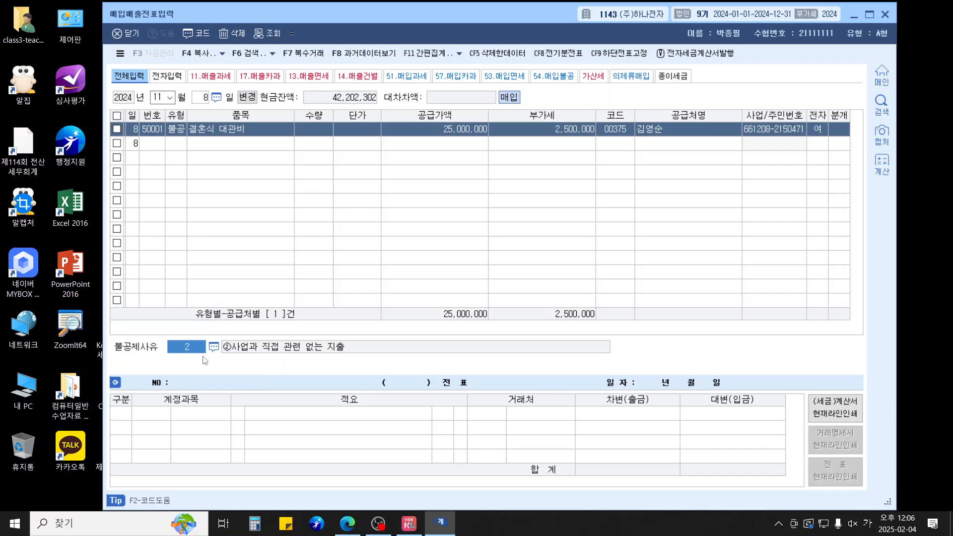
key("Return")
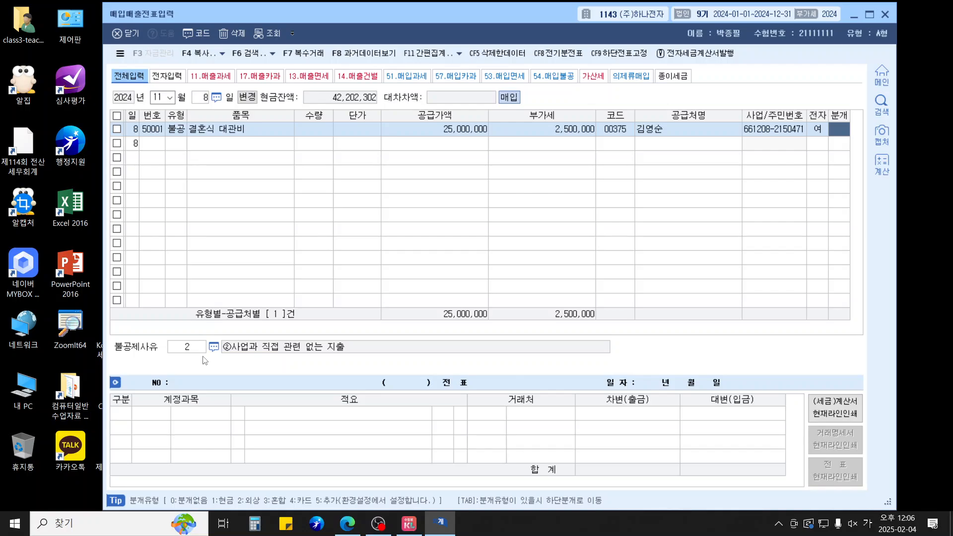
Step: Journalize the 8 November voucher as 혼합 and replace its 원재료 debit account with 0134 가지급금
type("3")
key("Return")
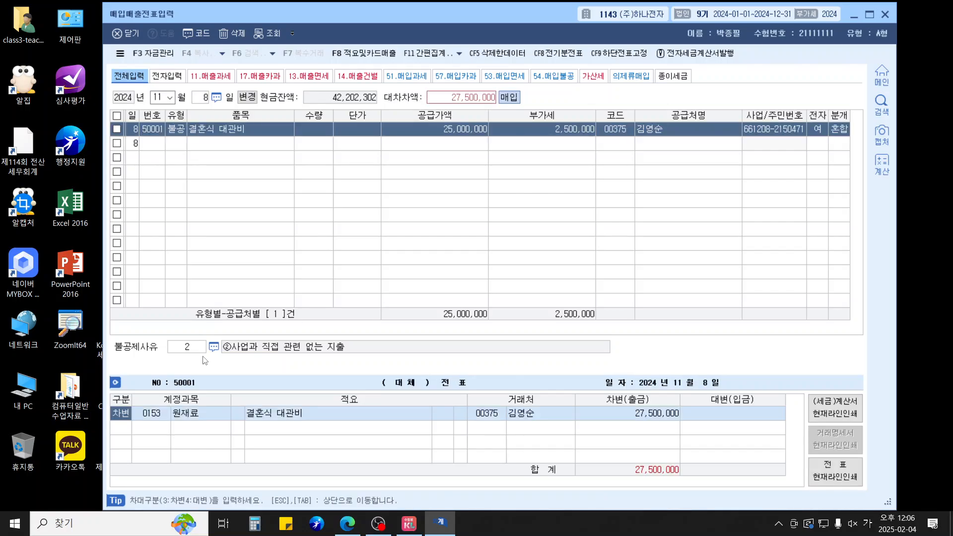
key("Return")
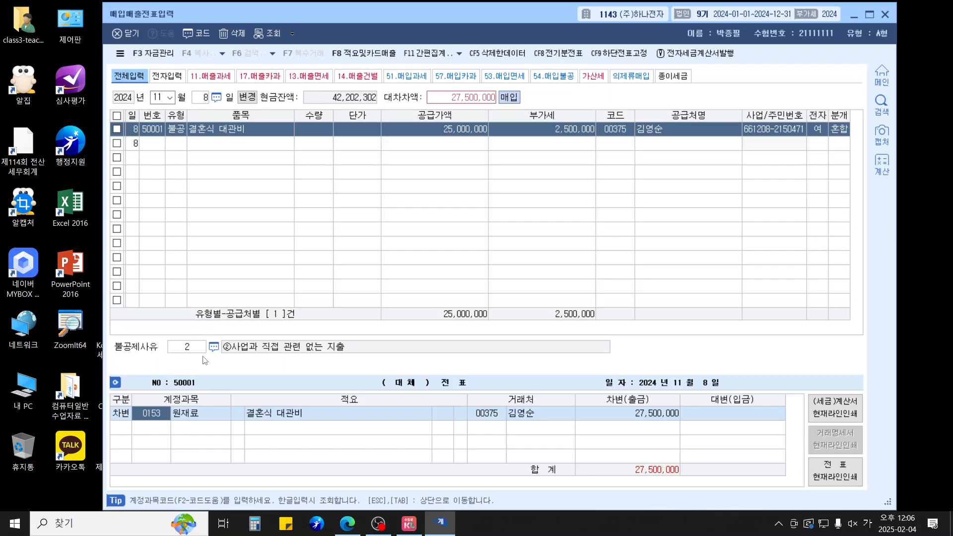
type("0134")
key("Return")
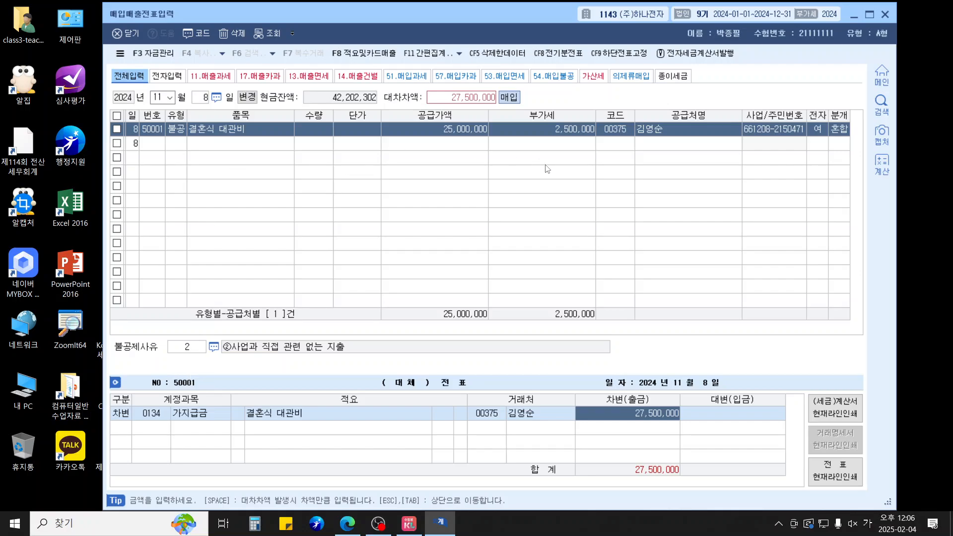
Step: Change the supplier of the 8 November voucher to 대박호텔(주), keeping 전자 여 and the 혼합 journal
left_click(627, 130)
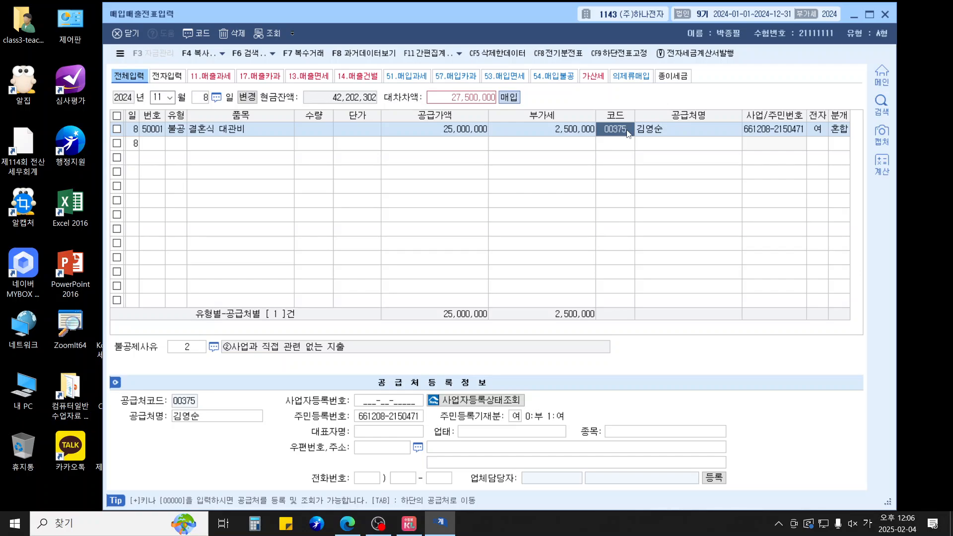
type("대박")
key("Return")
key("Return")
key("Return")
key("Return")
key("Return")
key("Return")
key("Return")
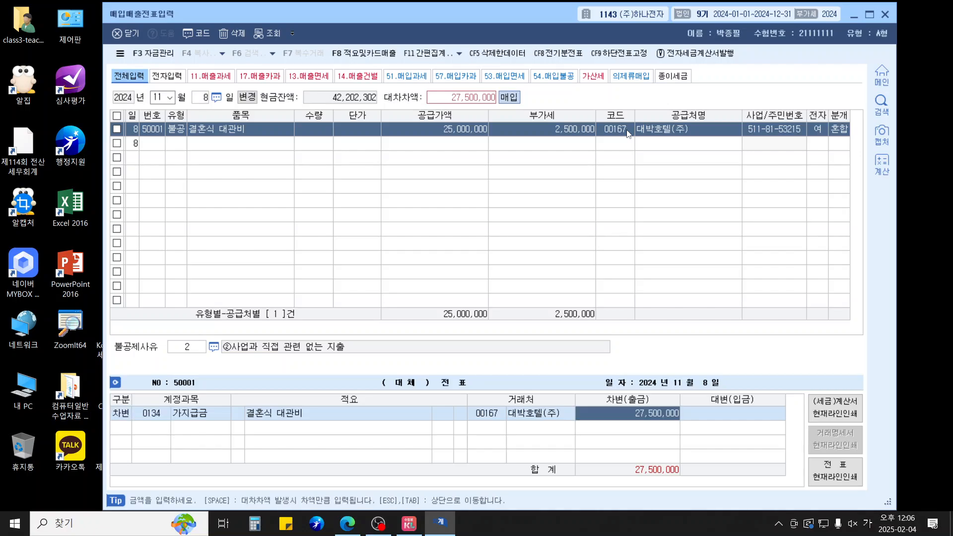
key("Return")
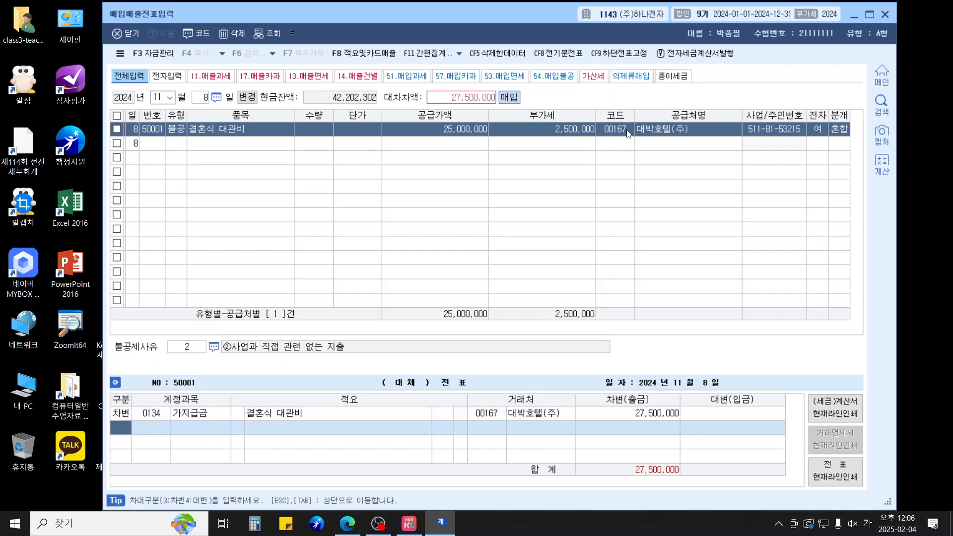
Step: Change the trading partner of the 가지급금 debit line to the individual found by name
left_click(477, 414)
type("김영")
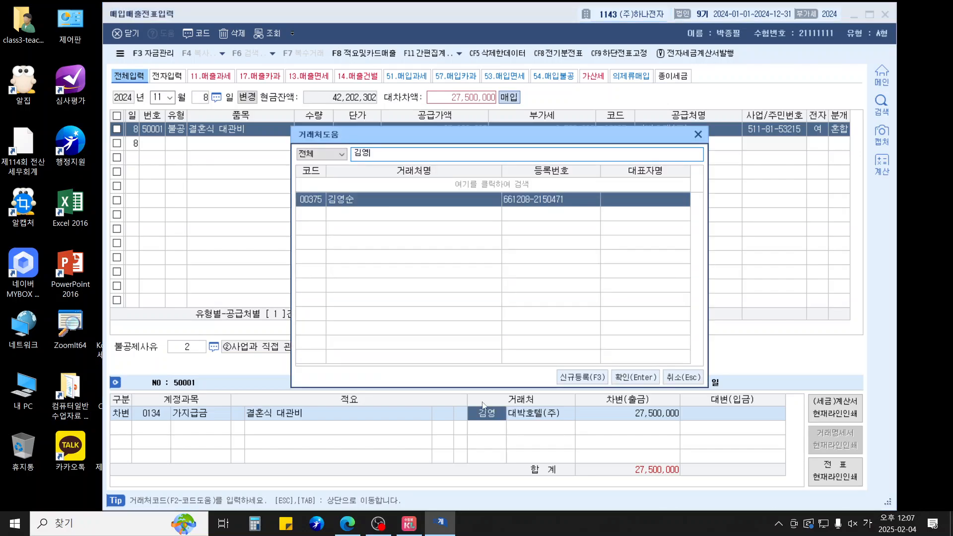
key("Return")
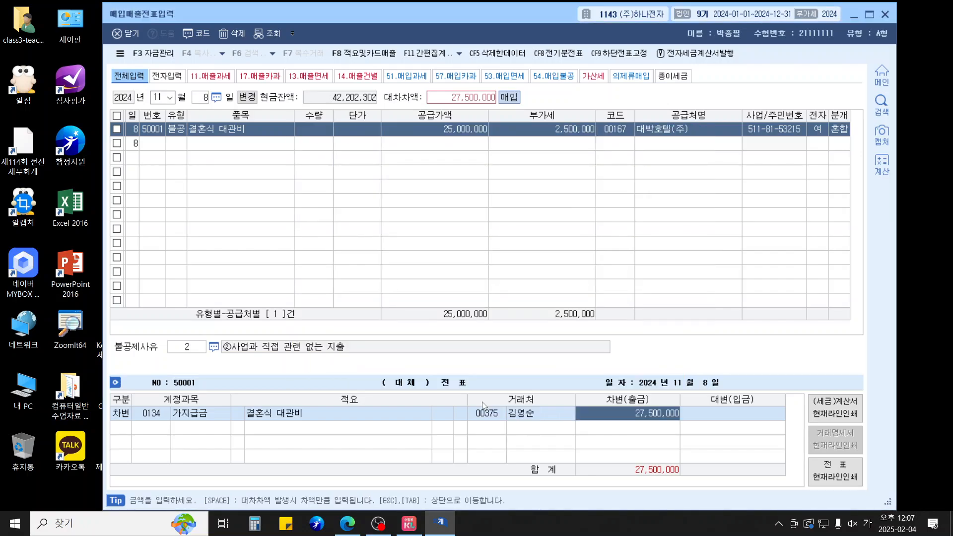
Step: Add a credit line to the 8 November voucher for account 103, 27,500,000, with 대박호텔(주) as trading partner
key("Return")
type("4")
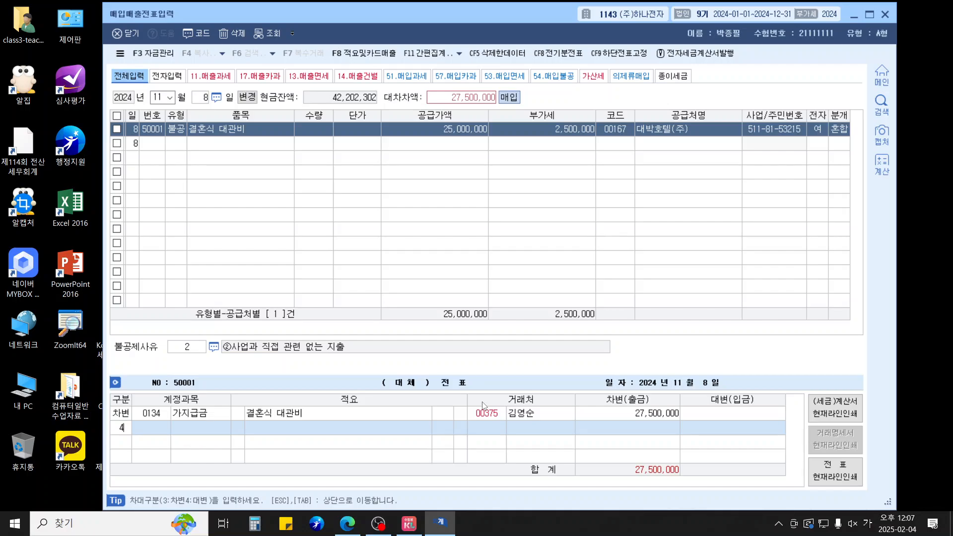
key("Return")
type("103")
key("Return")
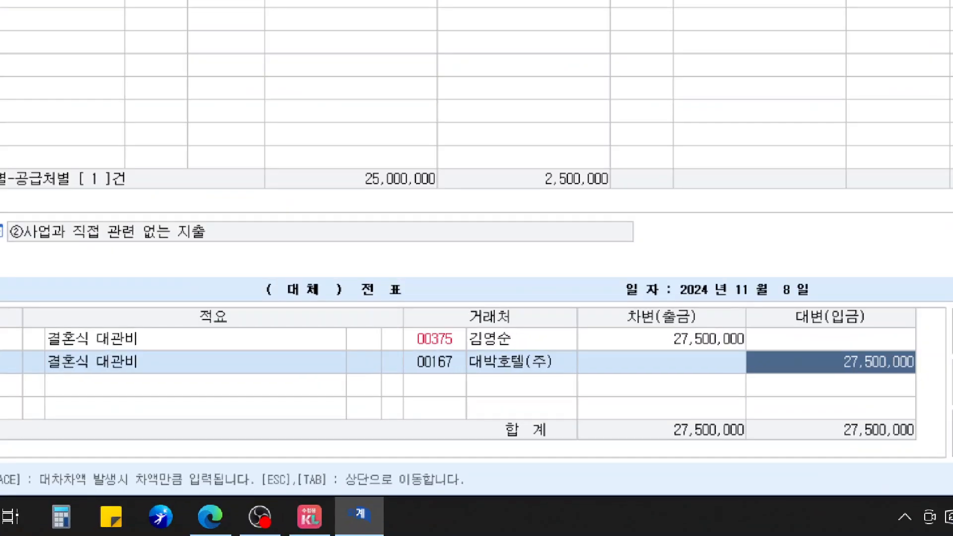
left_click(474, 347)
left_click_drag(401, 325, 537, 348)
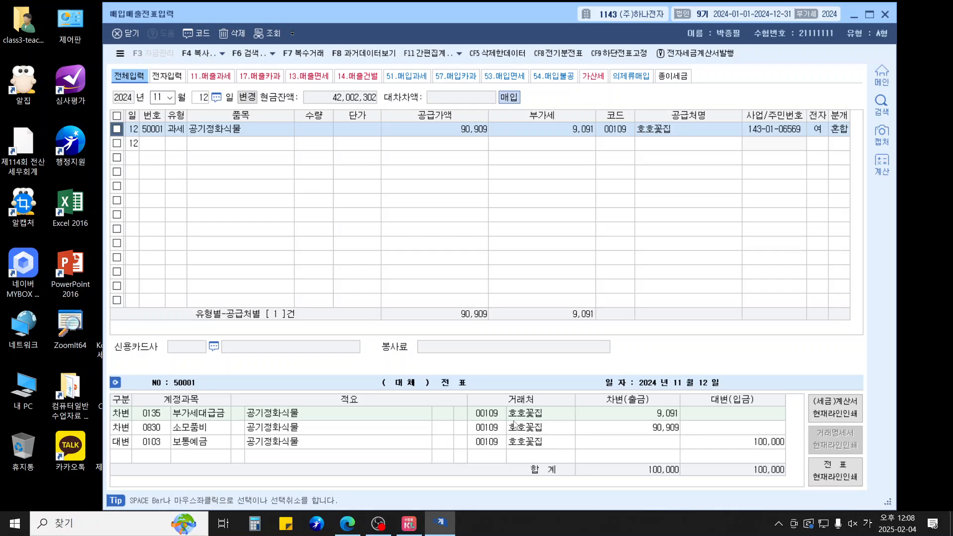
Step: Change the 12 November 공기정화식물 voucher to type 53 면세 with a supply value of 100,000
key("Return")
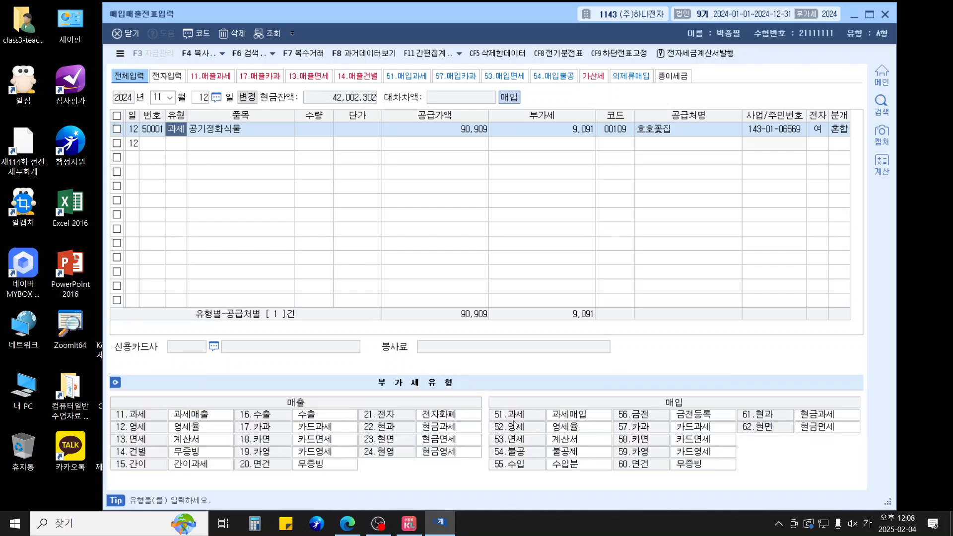
type("53")
key("Return")
key("Return")
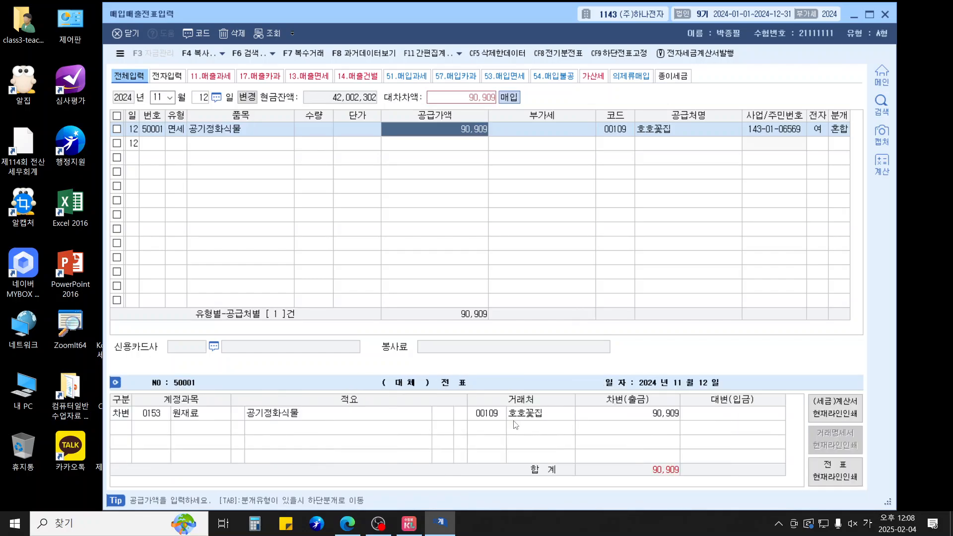
type("1000000")
key("Return")
key("Return")
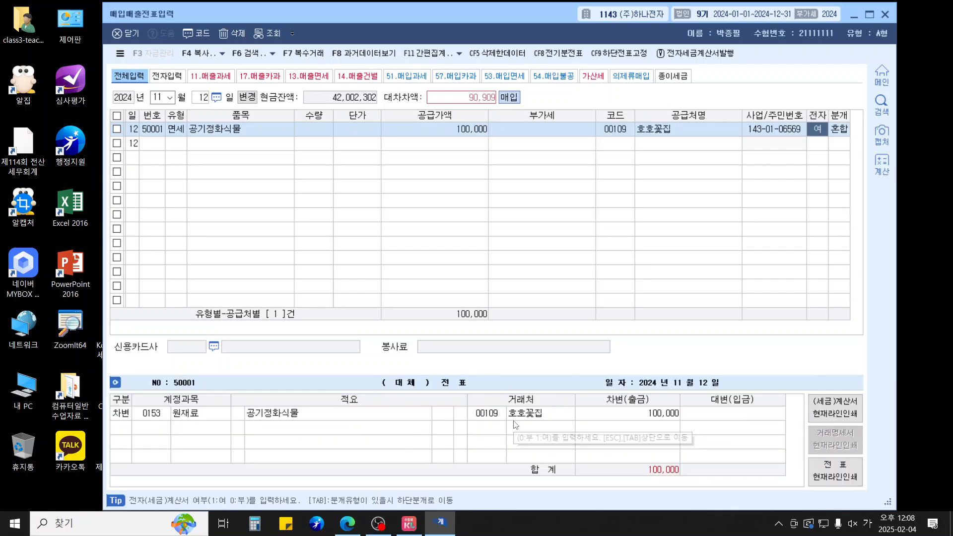
Step: Journalize the 12 November voucher with 0830 소모품비 as debit and 0103 보통예금 as credit, 100,000 each
key("Return")
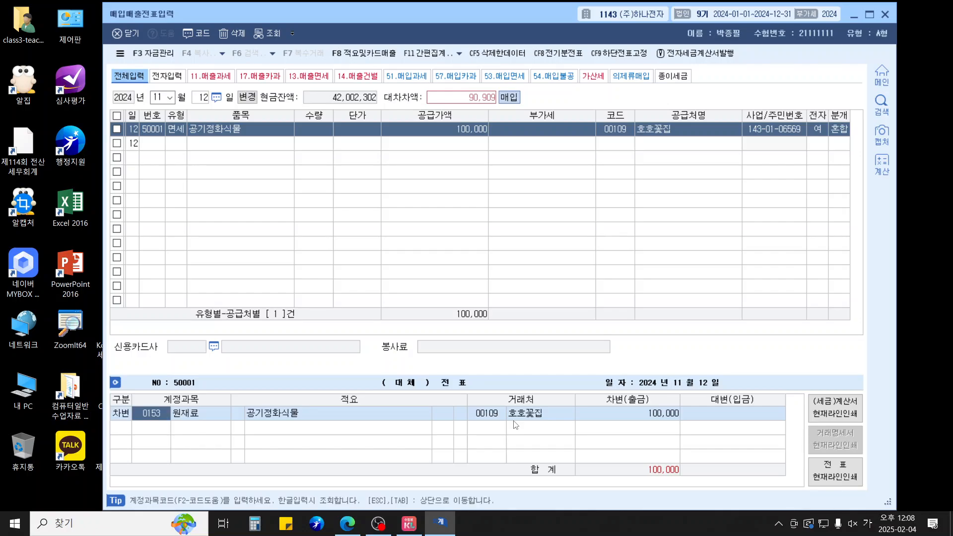
type("83")
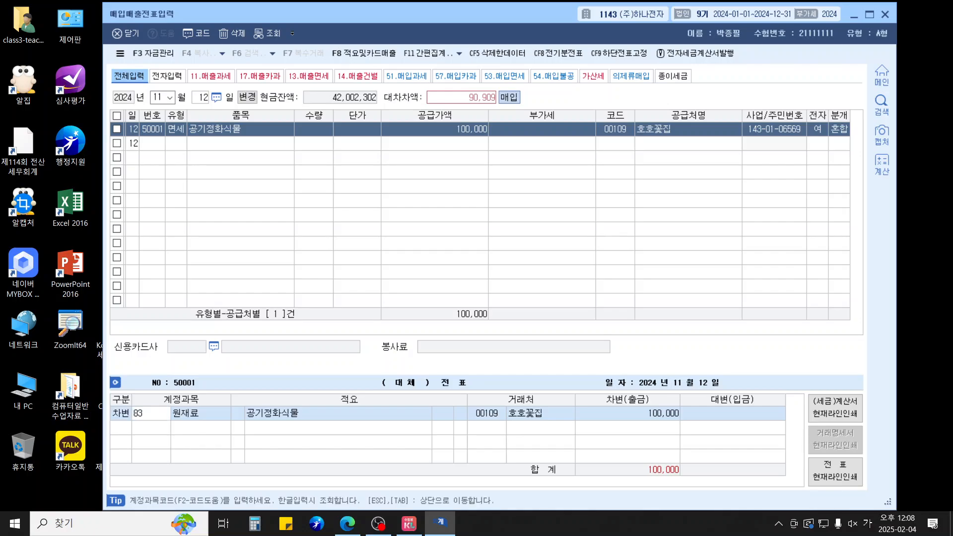
key("Return")
key("Return")
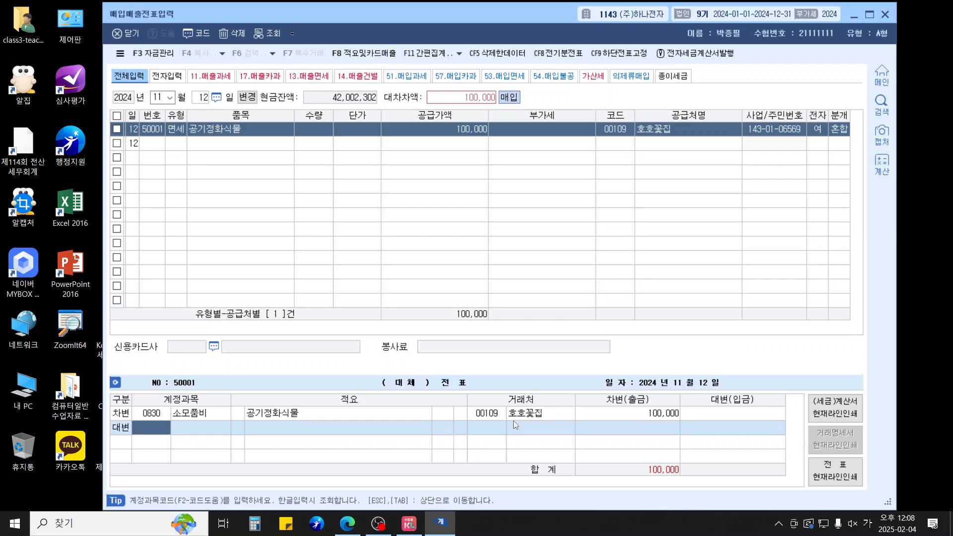
type("103")
key("Return")
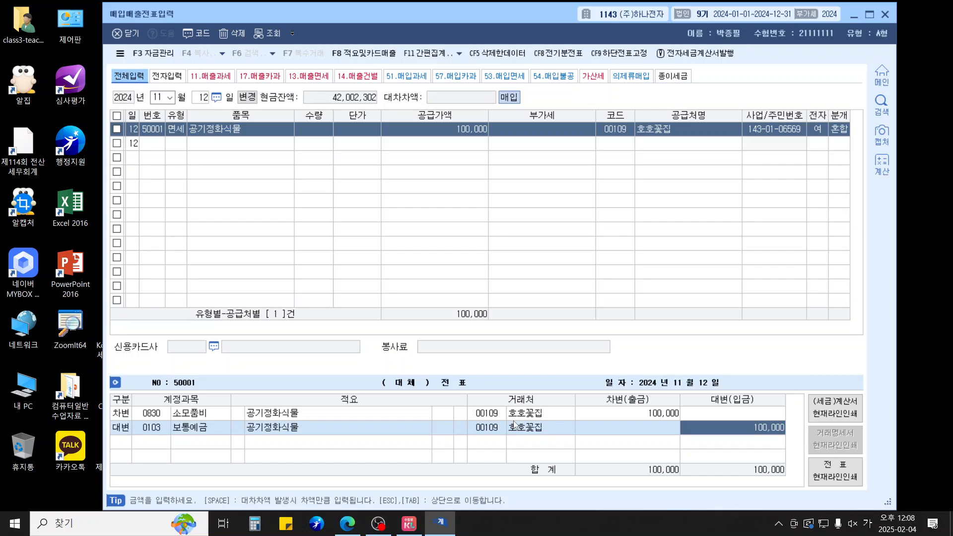
Step: Leave the 12 November voucher and open the 12 December 2024 purchase voucher for the elevator installation
key("Escape")
key("Escape")
key("Escape")
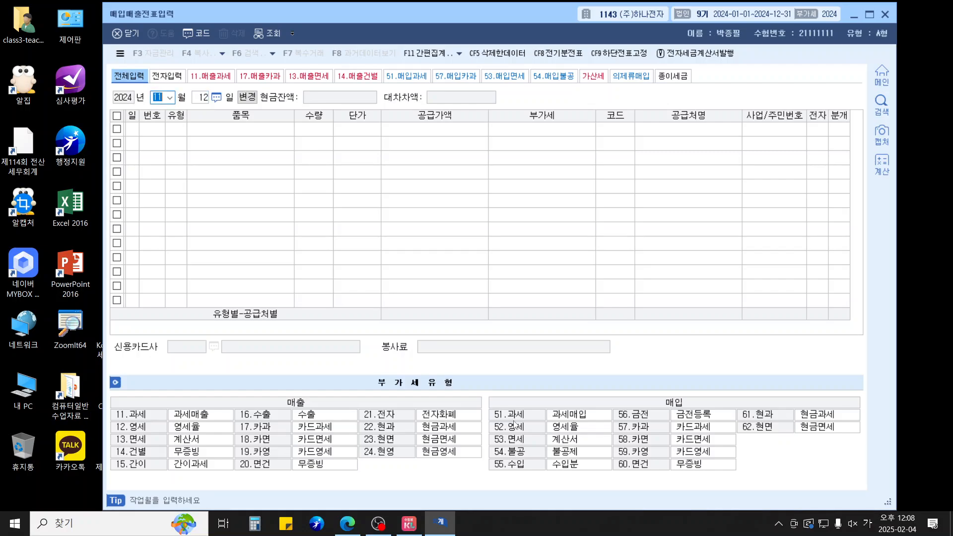
type("12")
key("Return")
key("Up")
key("Return")
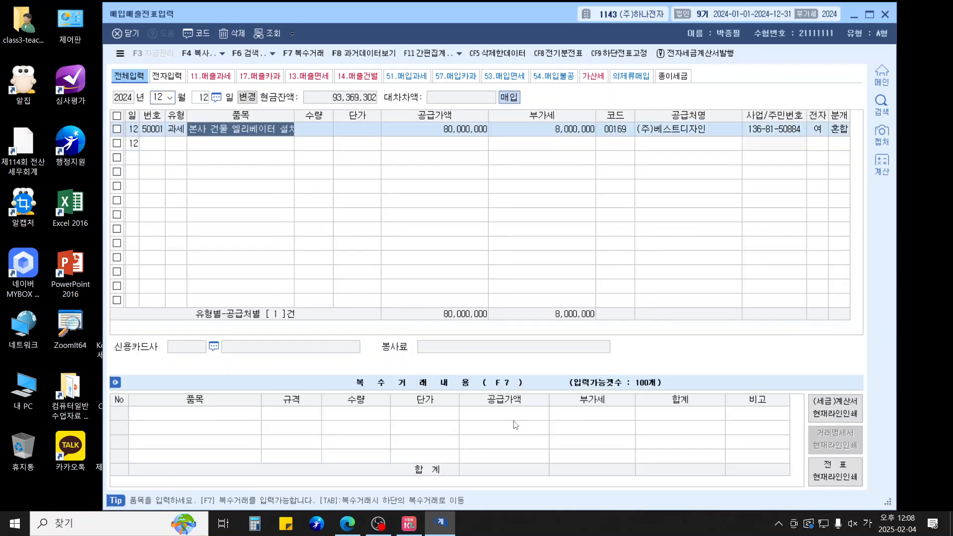
Step: Replace the 수선비 debit account of the 12 December elevator voucher with 0202 건물 and confirm the line
key("Return")
key("Return")
key("Return")
key("Return")
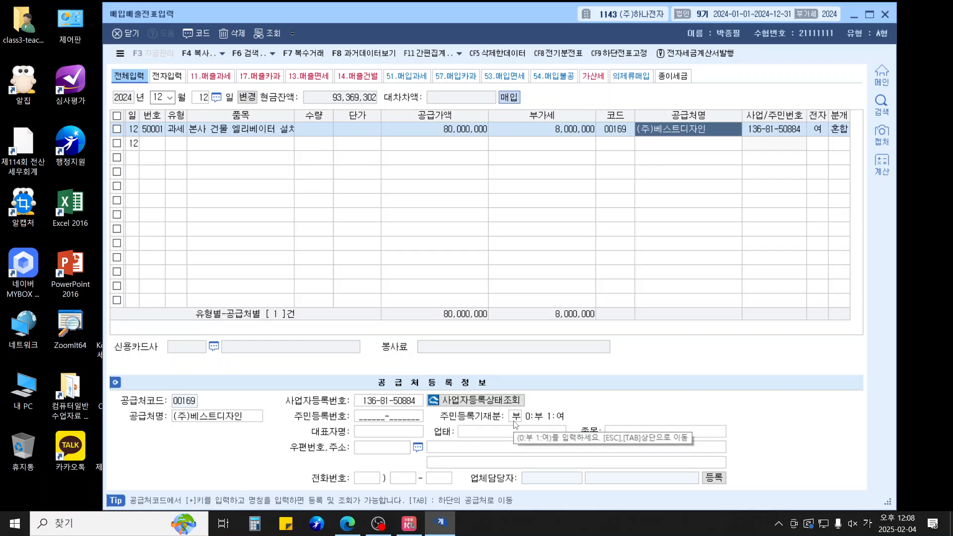
key("Return")
key("Return")
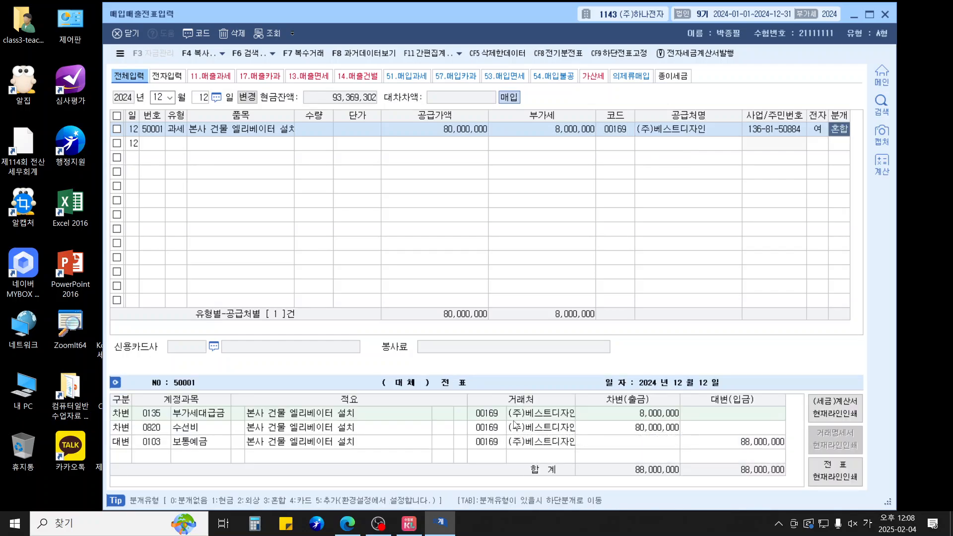
left_click(152, 427)
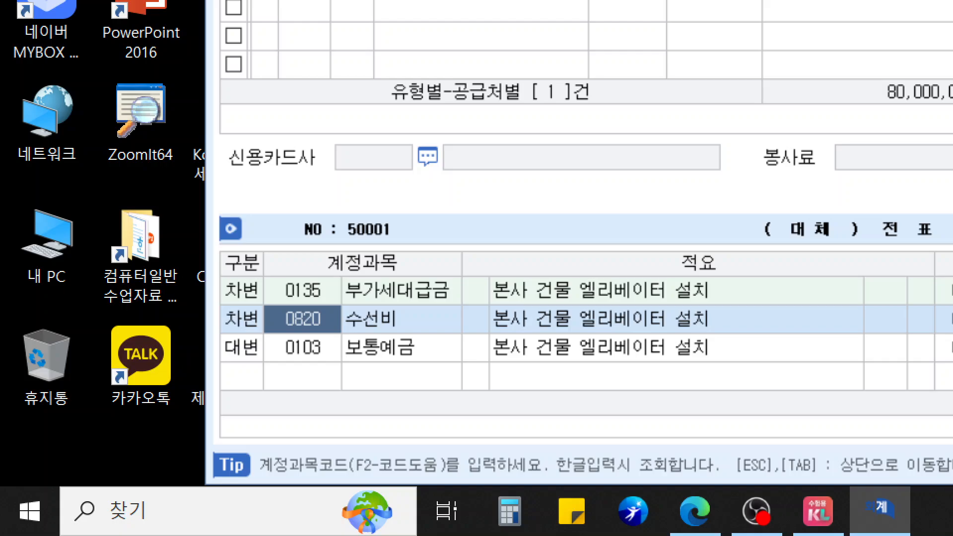
mouse_move(336, 343)
left_mouse_down()
mouse_move(255, 316)
mouse_move(289, 336)
left_mouse_up()
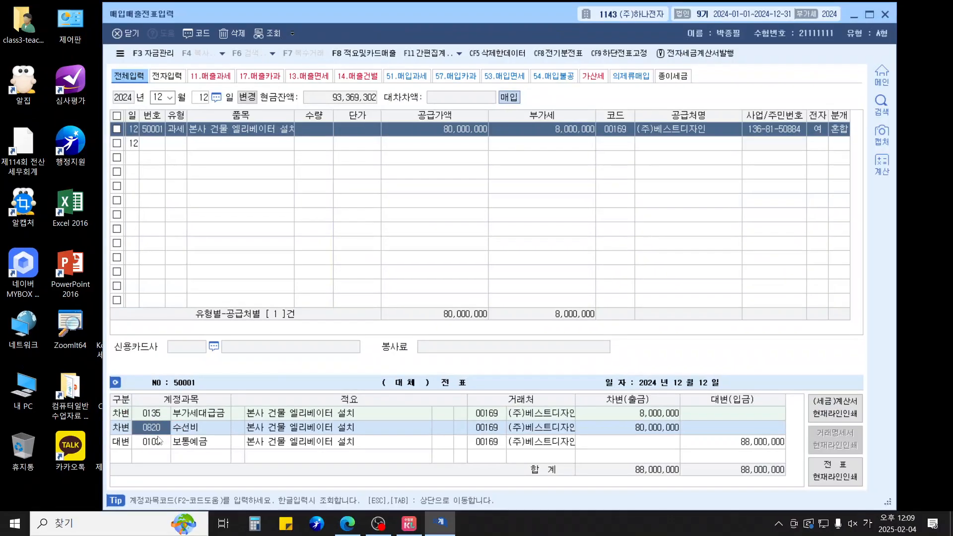
type("0202")
key("Return")
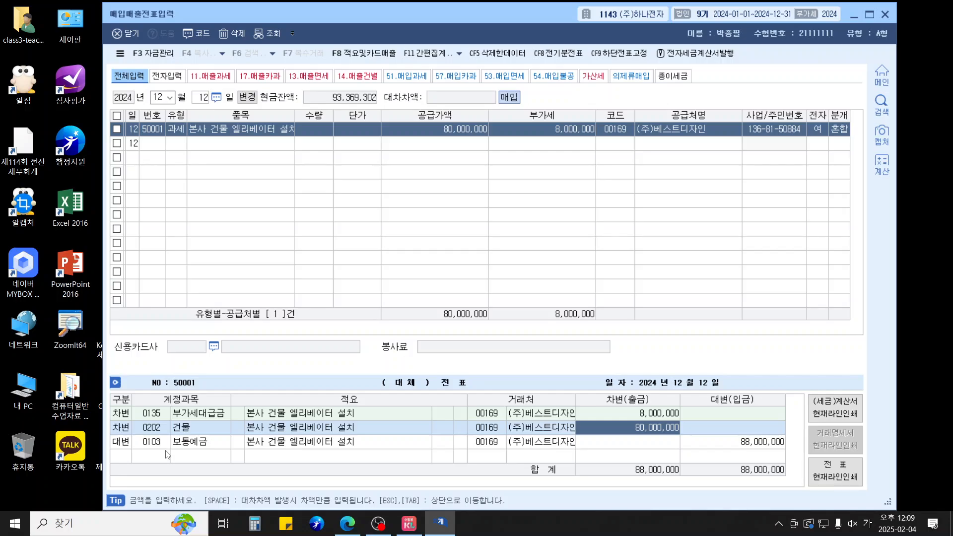
key("Return")
key("Return")
key("Return")
key("Return")
key("Return")
key("Return")
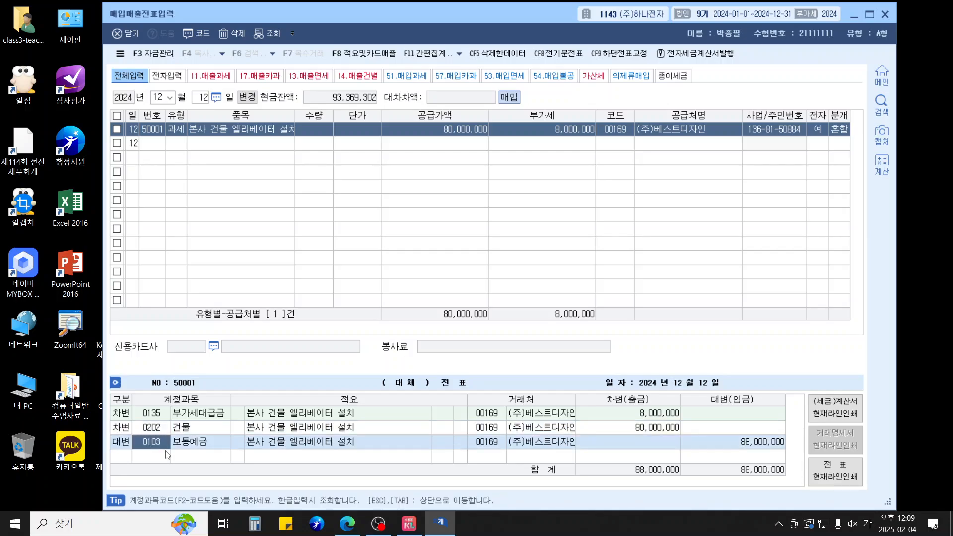
Step: Close 매입매출전표입력 and open 일반전표입력 for 31 December 2024
key("Escape")
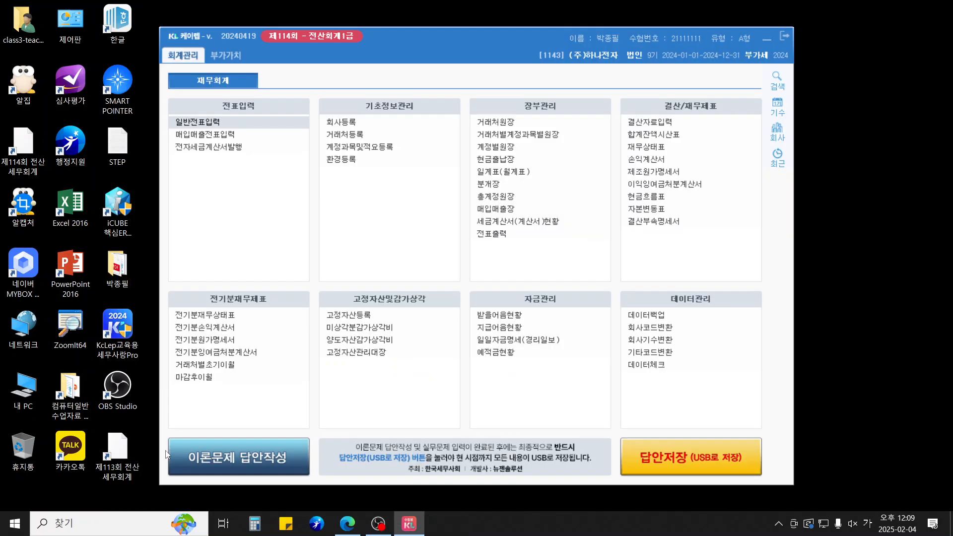
left_click(217, 123)
key("Return")
type("31")
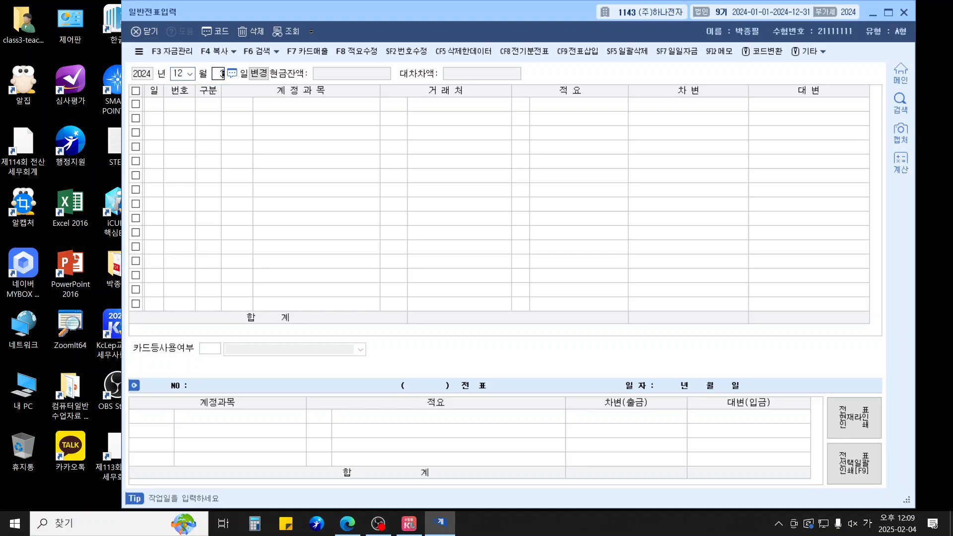
key("Return")
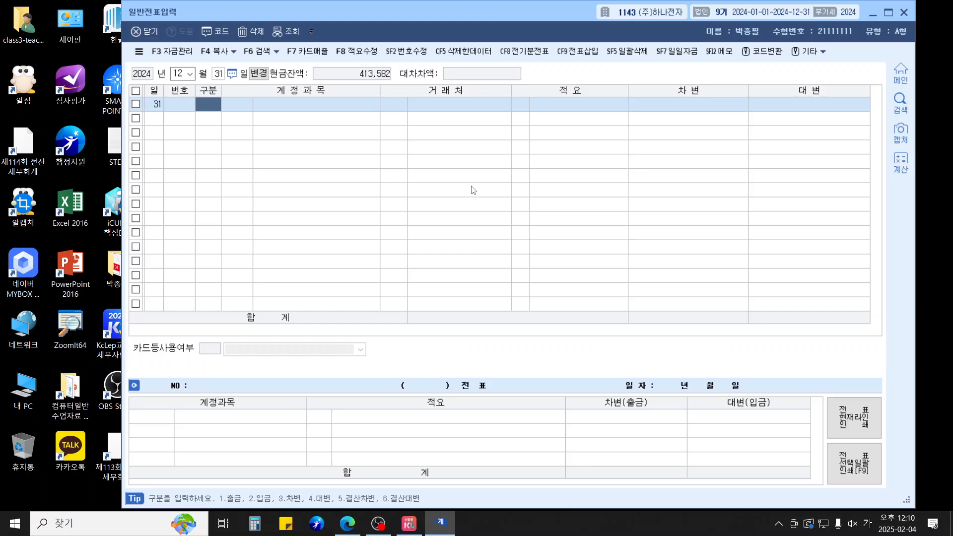
Step: Enter a 31 December debit line for 0107 단기매매증권 with an amount of 2,500,000
type("3")
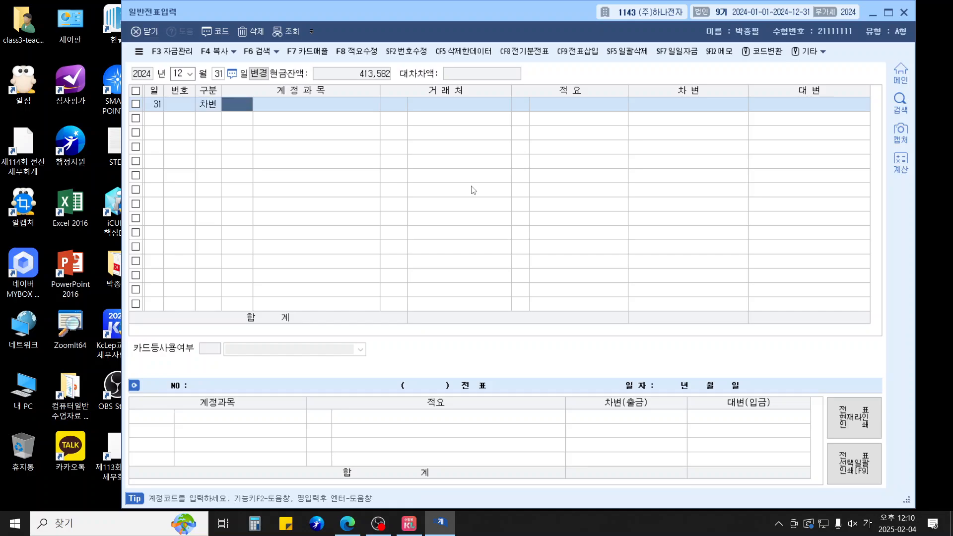
type("107")
key("Return")
key("Return")
key("Return")
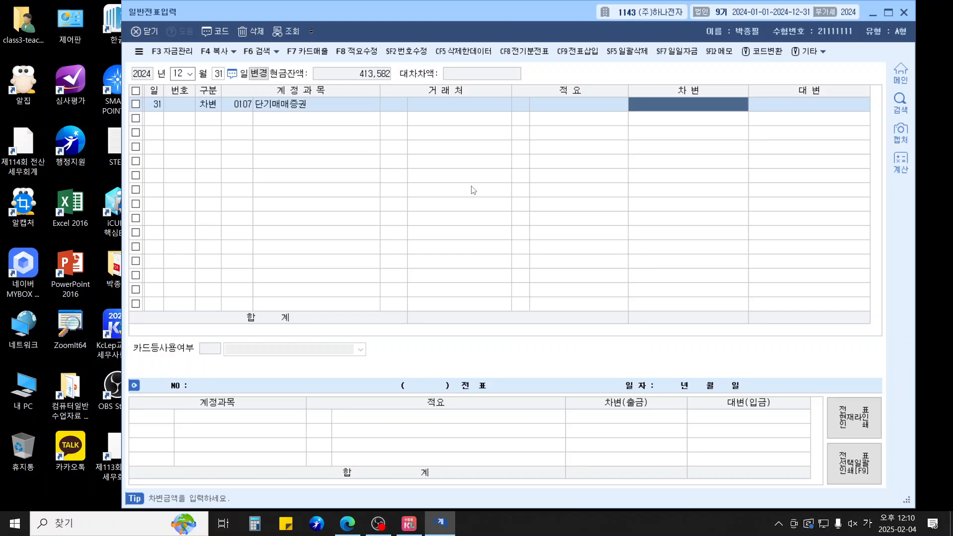
type("2500000")
key("Return")
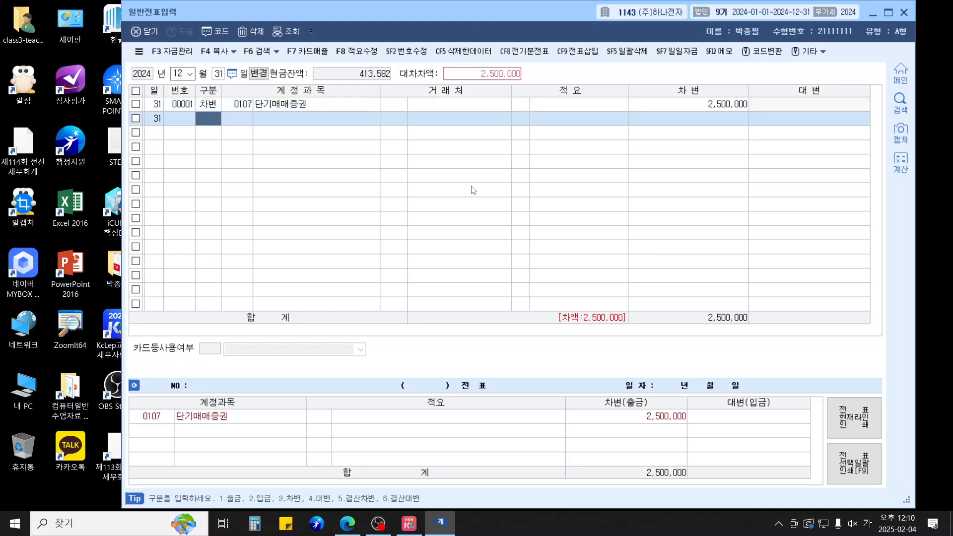
Step: Add the matching credit line for 0905 단기매매증권평가이익 at 2,500,000, finding the account by 단기매
type("4단기매")
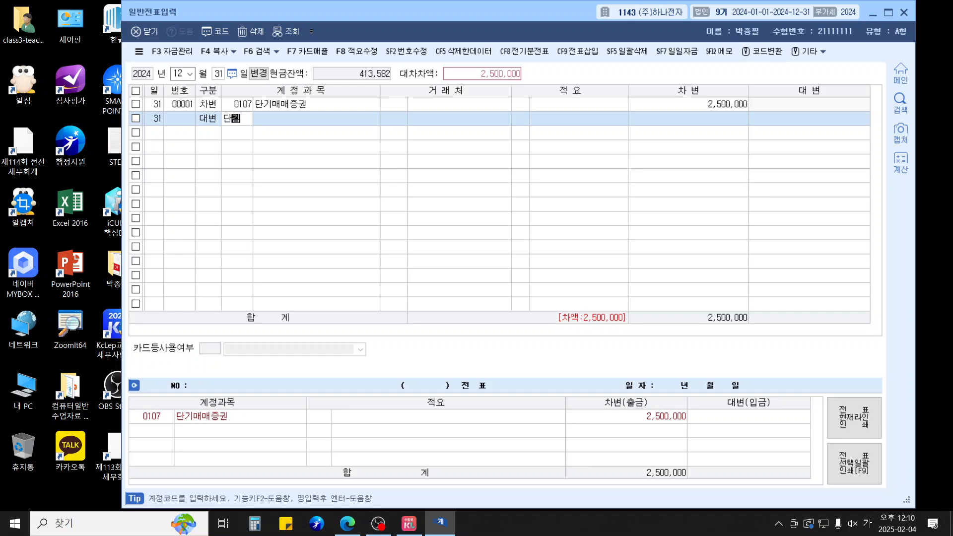
key("Return")
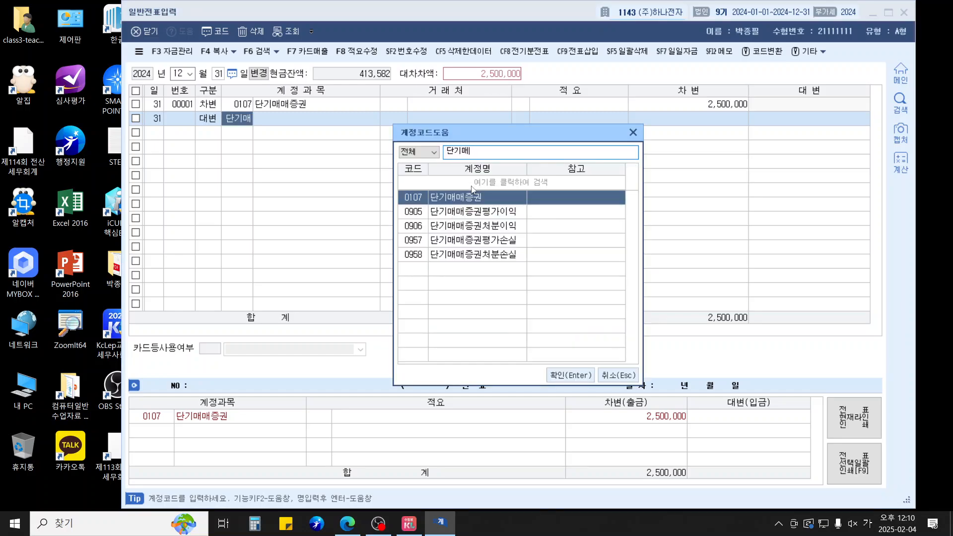
key("Down")
key("Return")
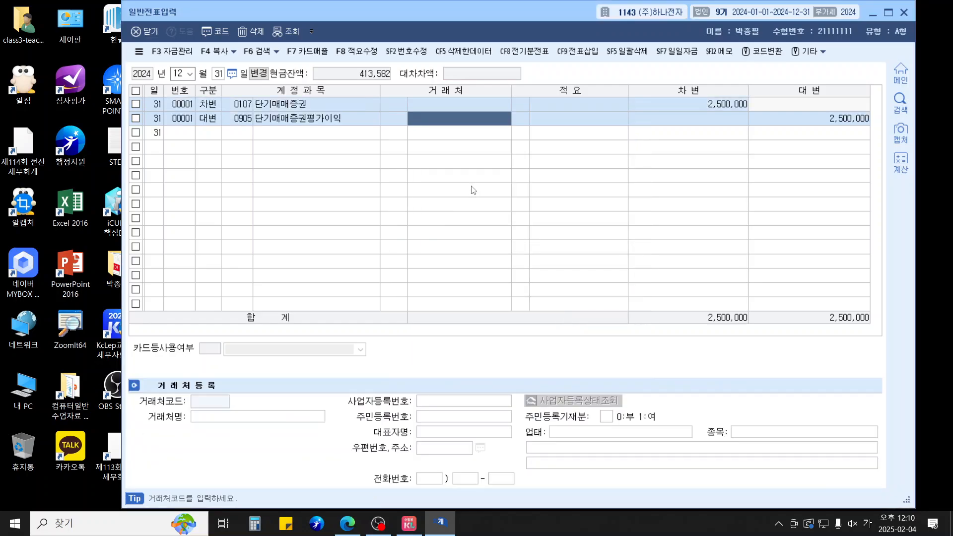
key("Return")
key("Return")
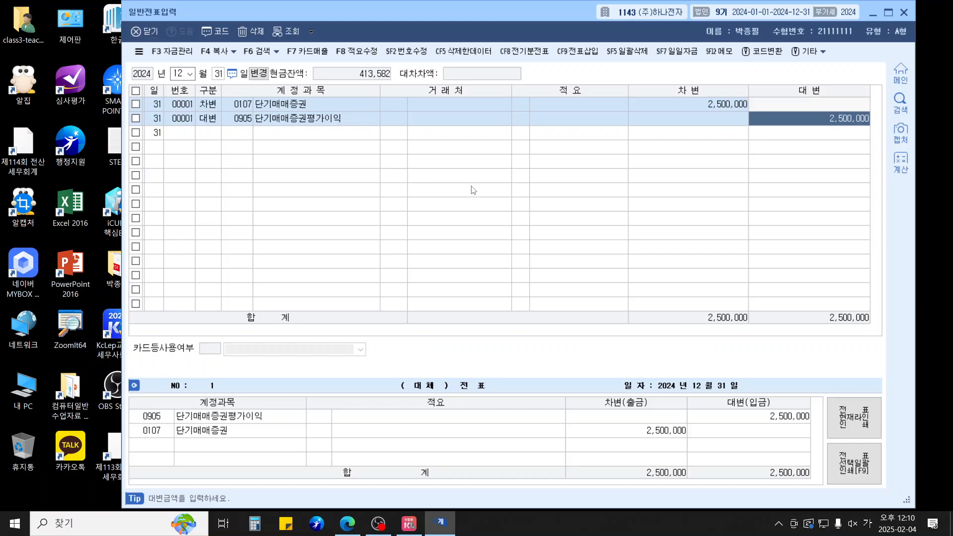
key("Return")
Step: Start a second 31 December entry with a debit line for account 0179 장기대여금, finding it by 장기대
type("3")
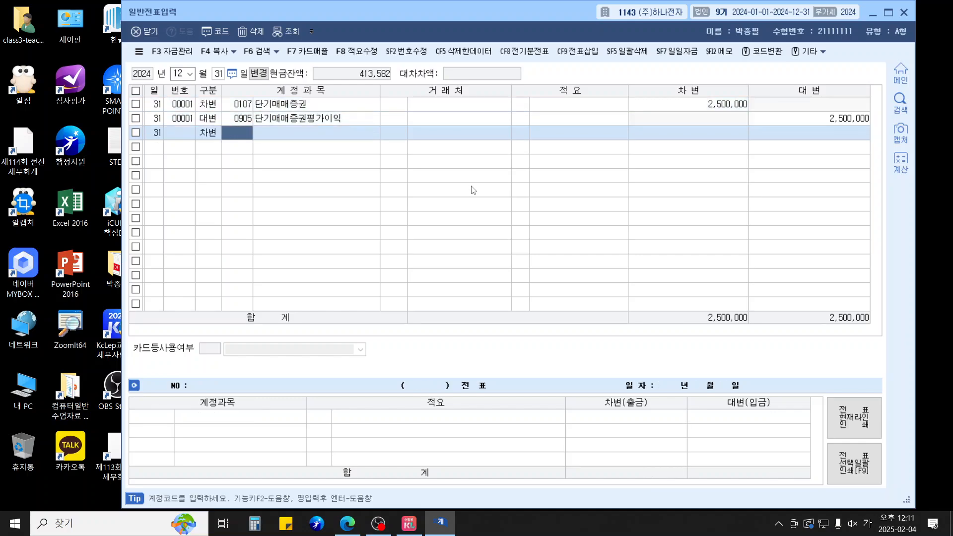
type("장기대")
key("Return")
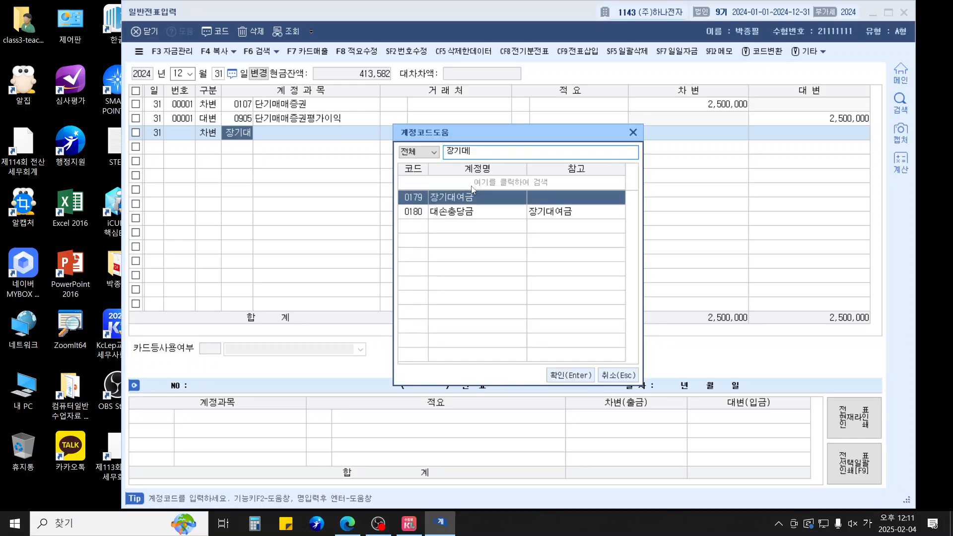
key("Return")
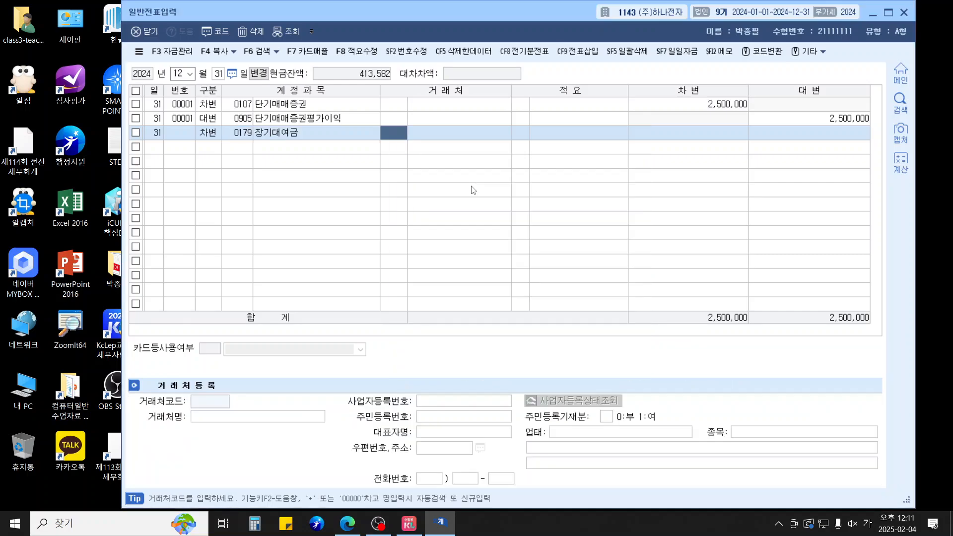
Step: Assign 거래처 00154 미국 GODS사 to the 장기대여금 debit line, searching by god, and set its amount to 140,000
type("ㅎ")
key("BackSpace")
key("Hangul")
type("god")
key("Return")
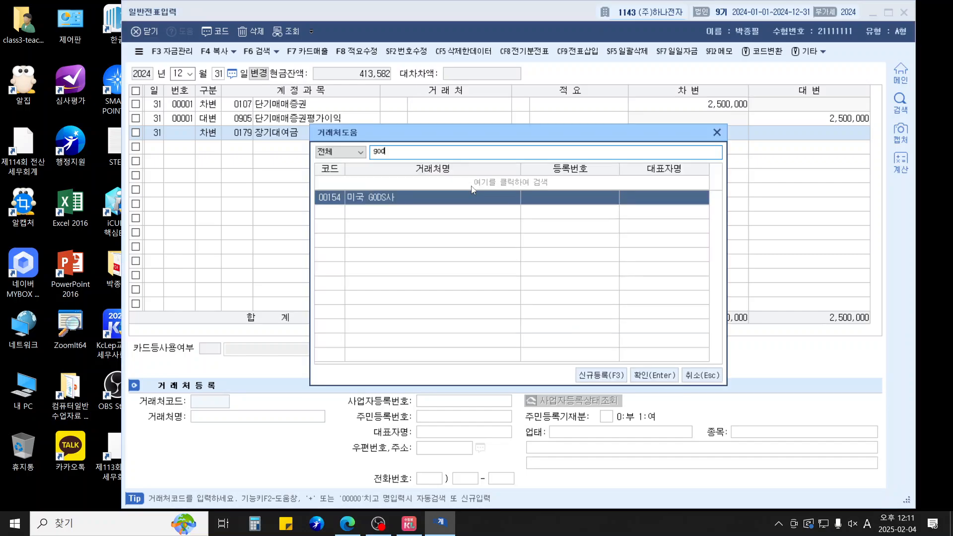
key("Escape")
key("Return")
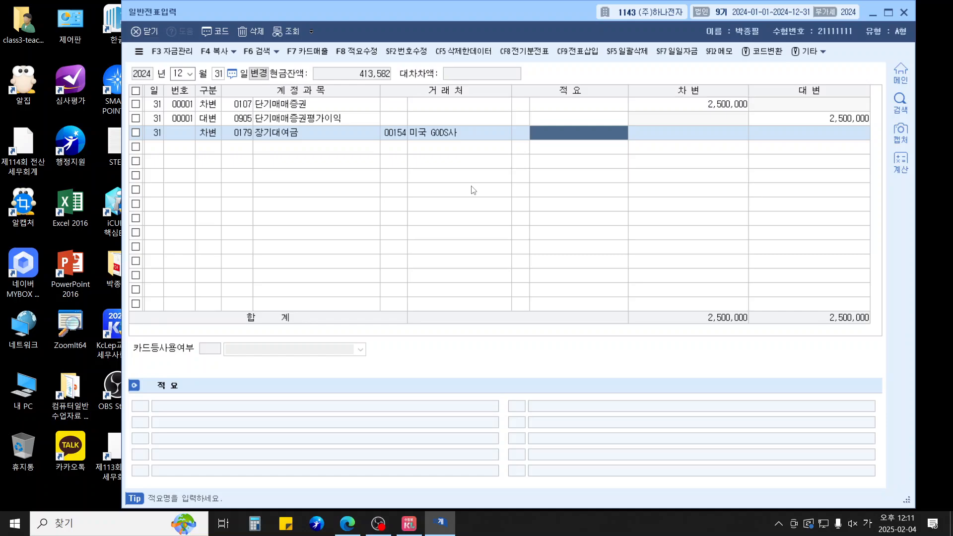
key("Return")
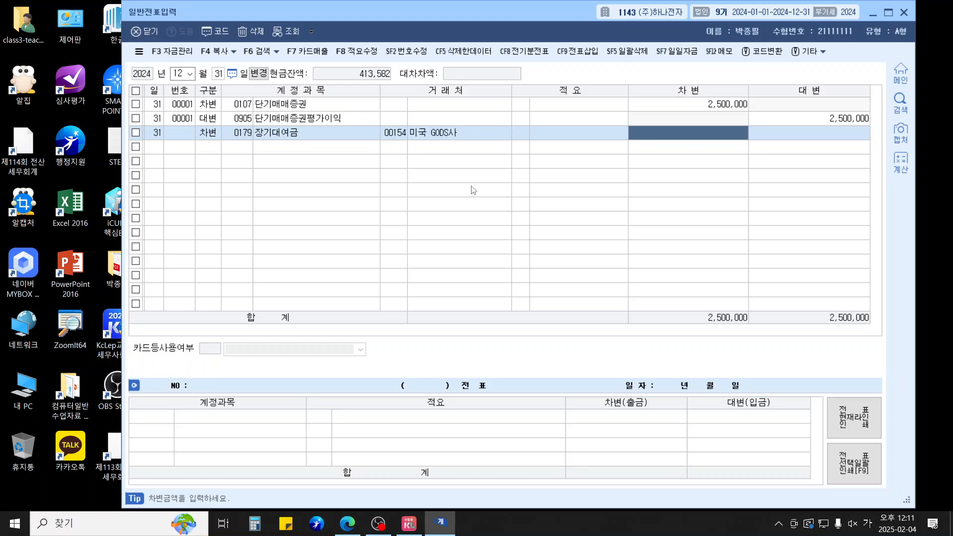
type("1400000")
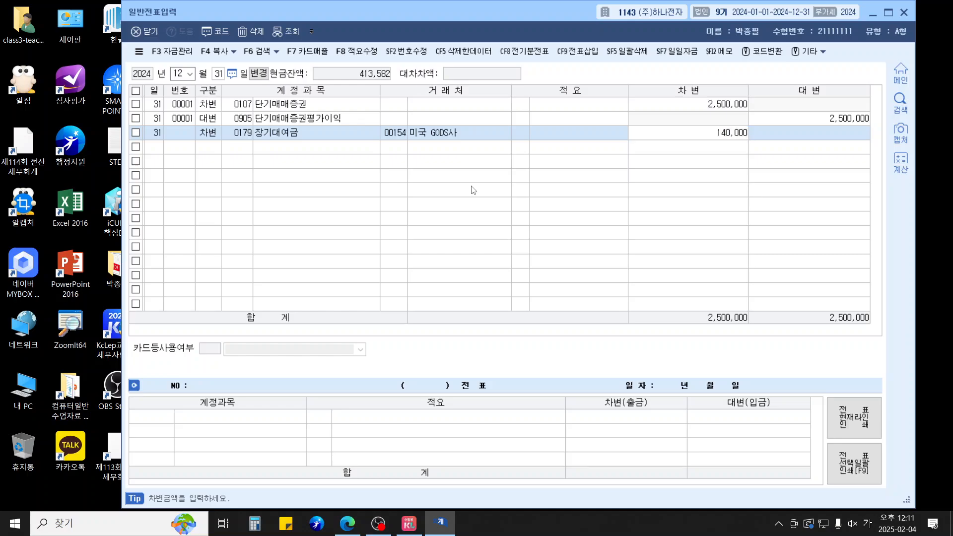
key("Return")
Step: Add the matching credit line for 0910 외화환산이익 at 140,000, finding the account by 외화
type("4")
key("Return")
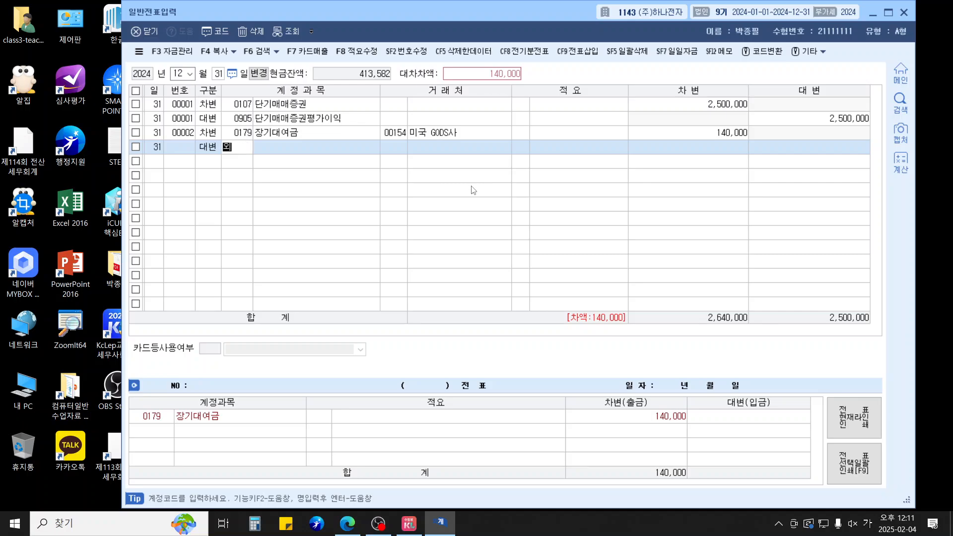
type("외화")
key("Return")
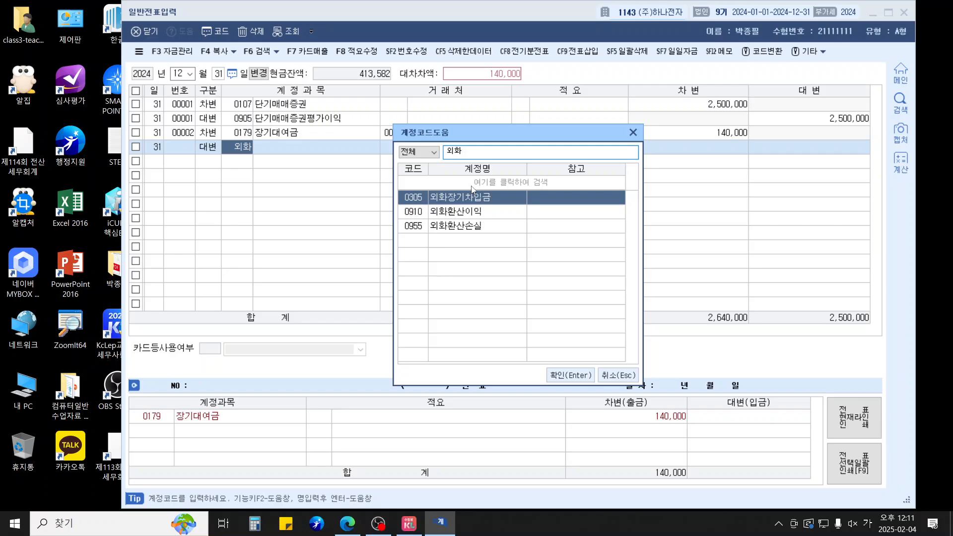
key("Down")
key("Return")
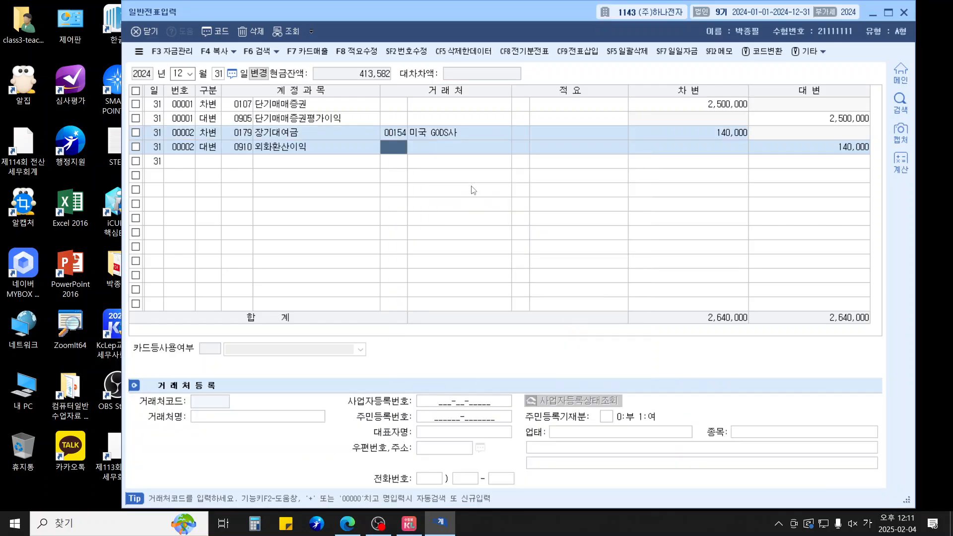
key("Return")
key("Return")
key("Return")
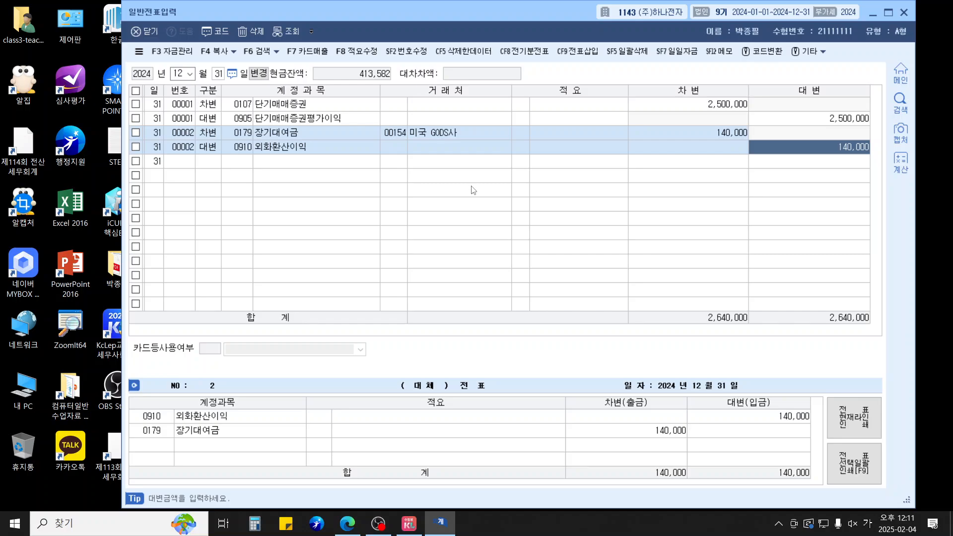
Step: Close 일반전표입력, open 결산자료입력 for January to December 2024 and check the 선납세금 amount under 법인세등
key("Escape")
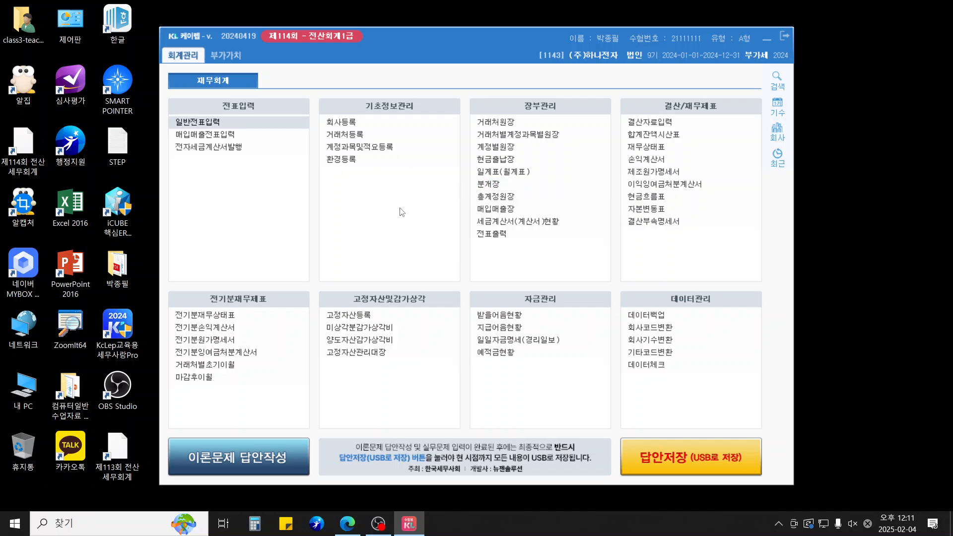
left_click(693, 128)
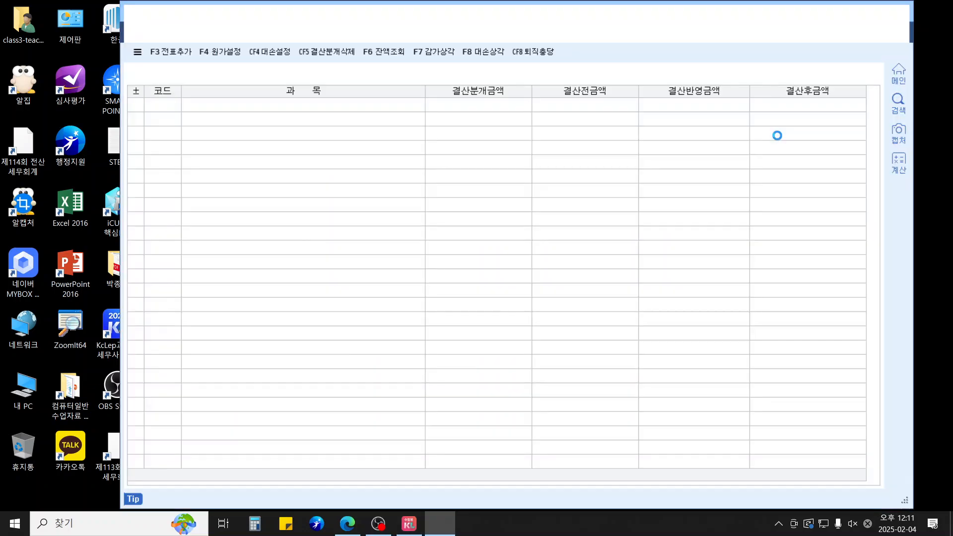
scroll(780, 140, "down", 20)
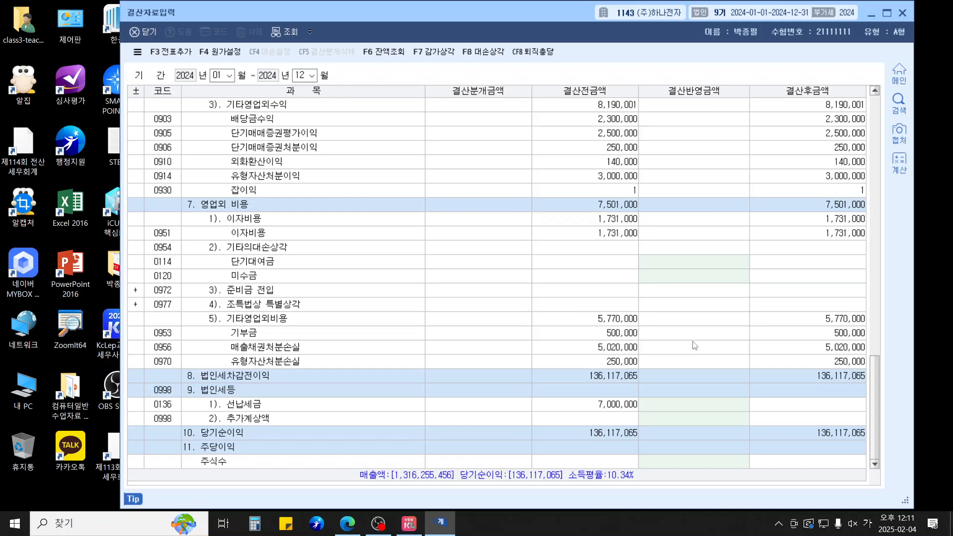
key("ctrl+1")
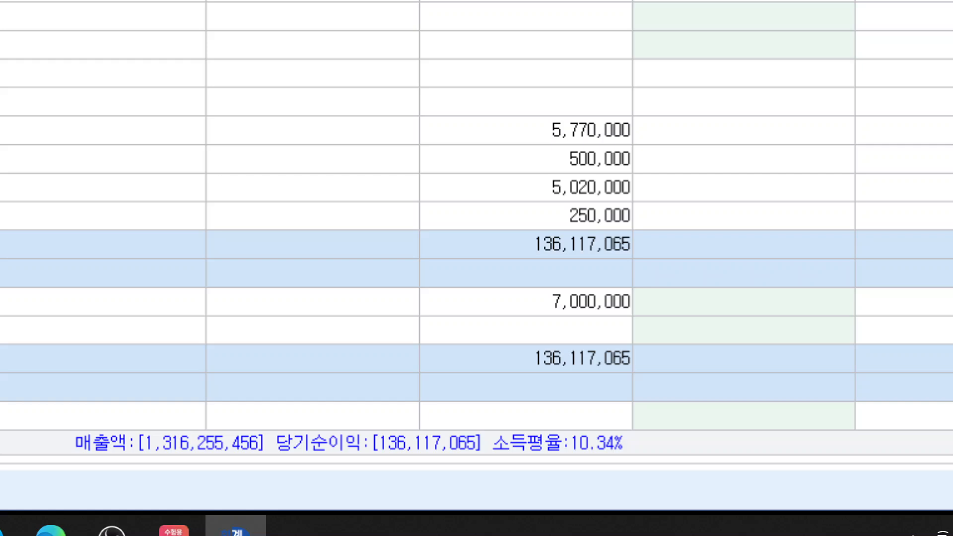
left_click(486, 240)
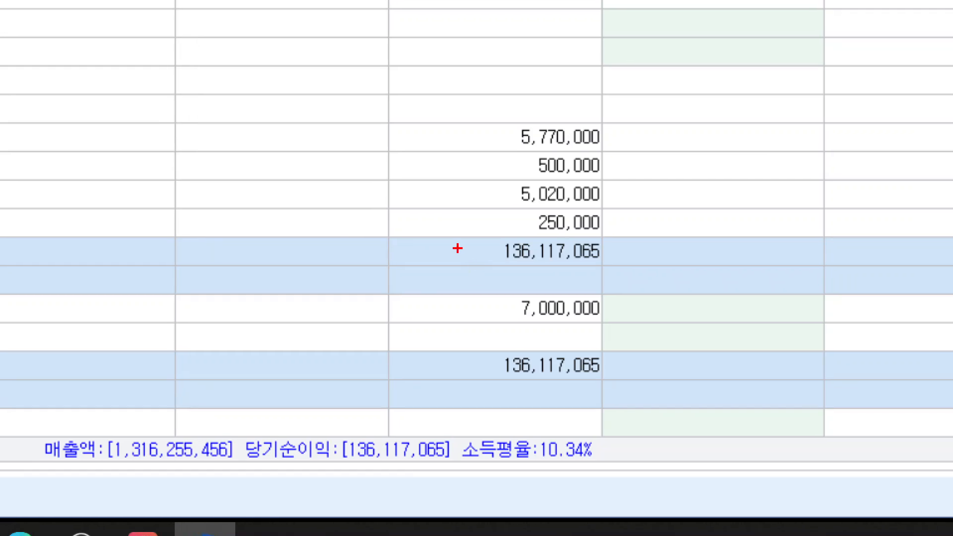
left_click_drag(457, 263, 637, 329)
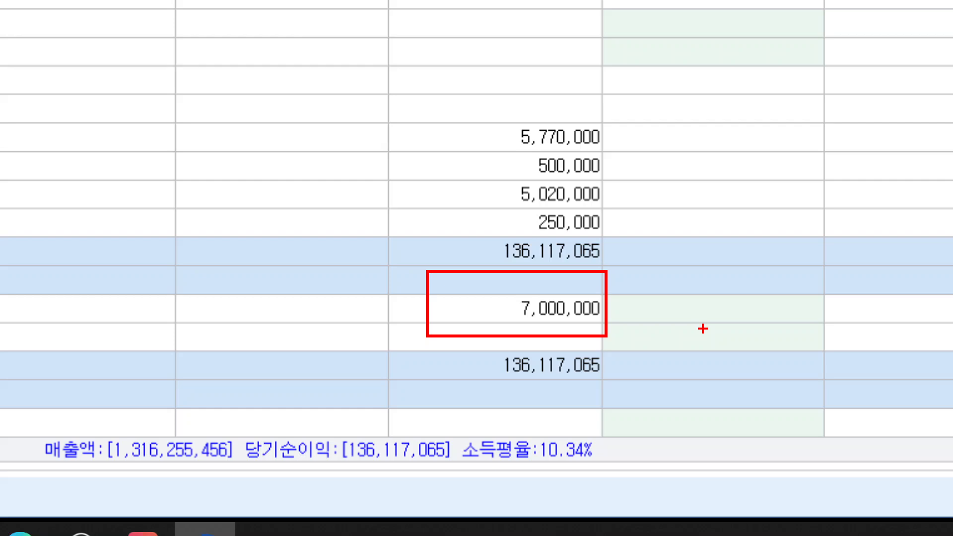
key("Escape")
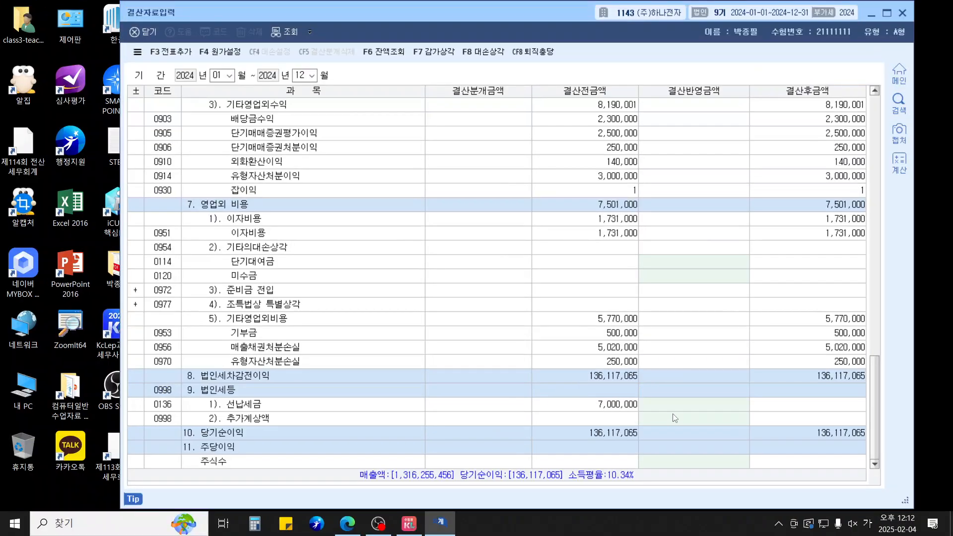
Step: Set the 결산반영금액 under 법인세등 to 7,000,000 for 선납세금 and 8,000,000 for 추가계상액
left_click(674, 408)
type("7000000")
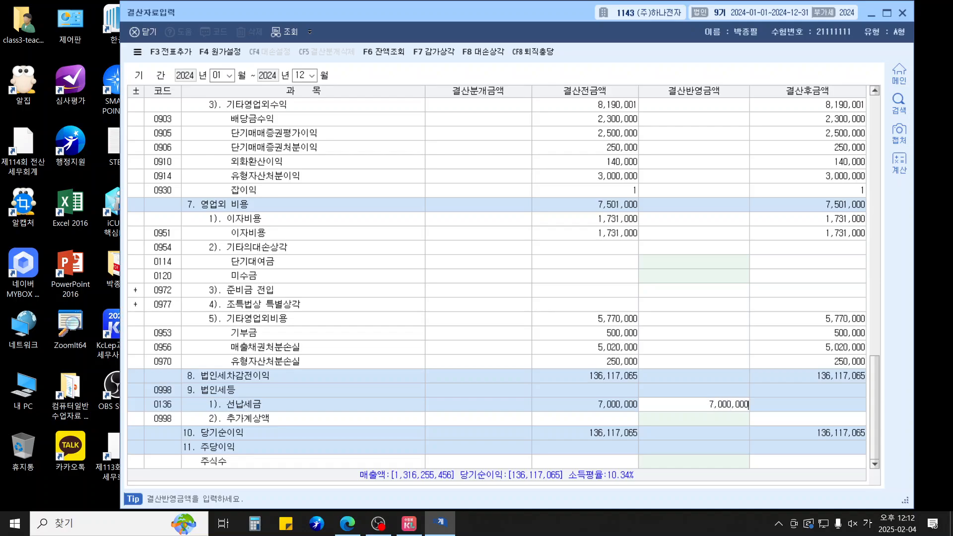
key("Return")
type("8000000")
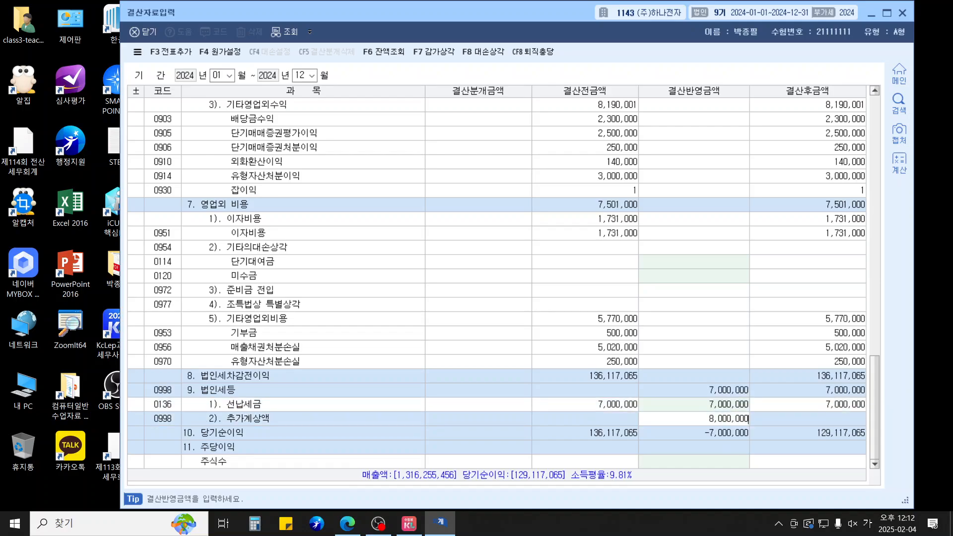
key("Return")
key("Up")
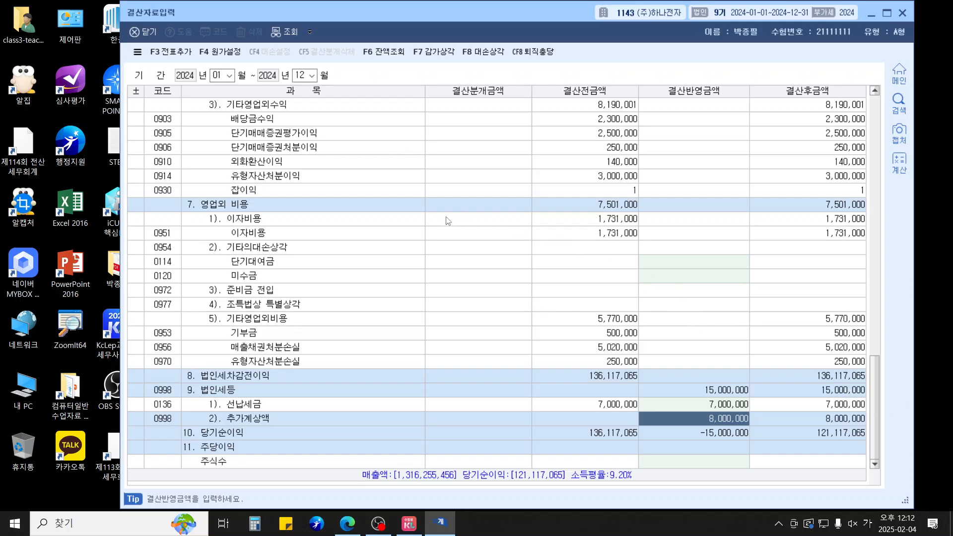
Step: Add the closing entries to 일반전표 through 전표추가 and close 결산자료입력
left_click(172, 57)
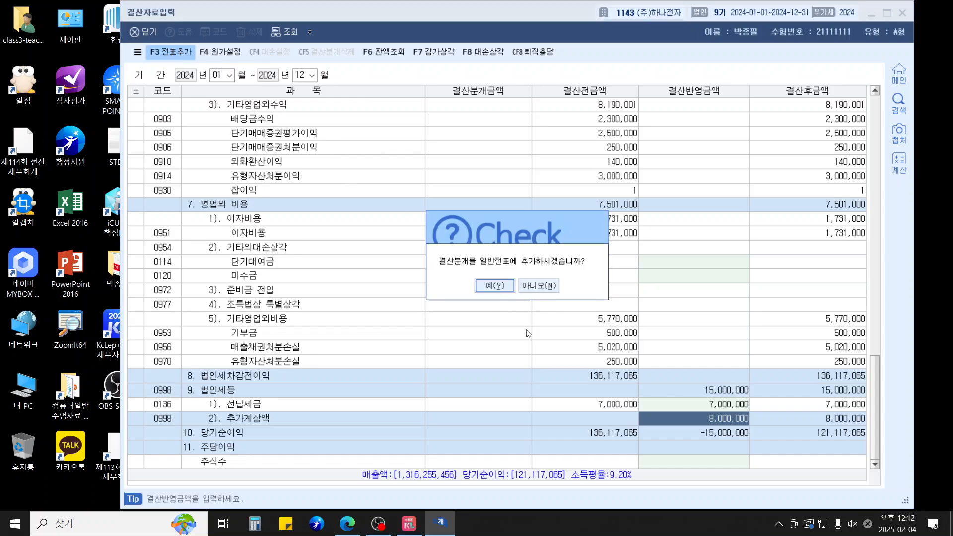
left_click(489, 292)
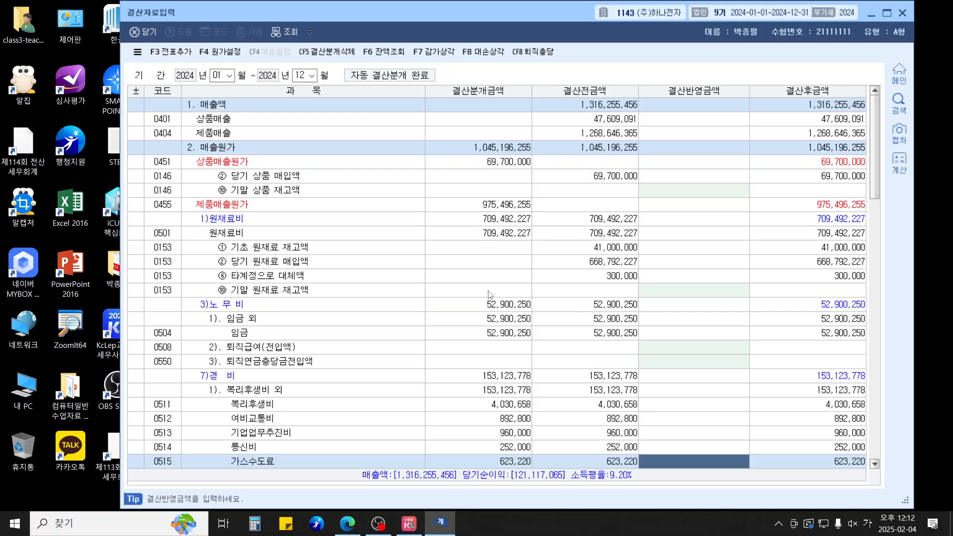
key("Escape")
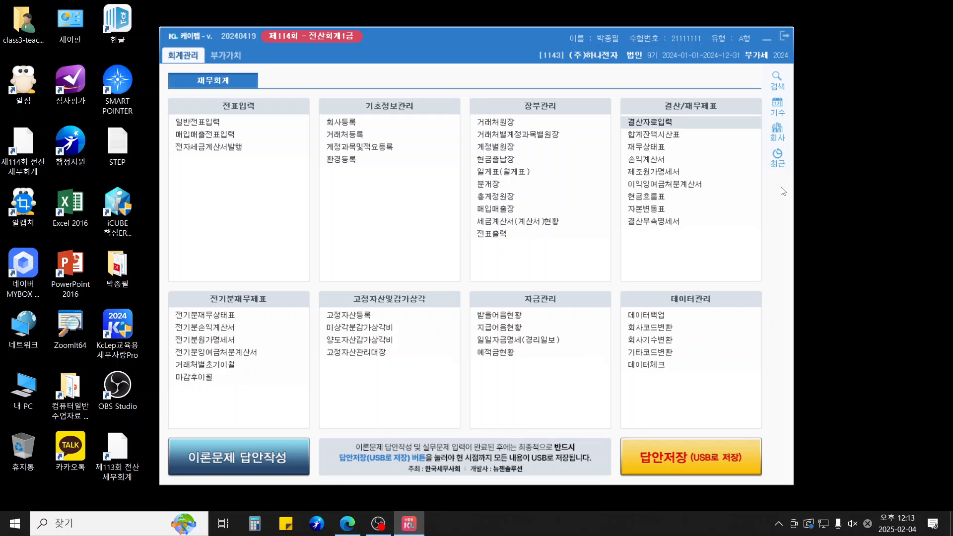
Step: Open 일계표(월계표) and query the 월계표 for March 2024
left_click(518, 173)
left_click(178, 86)
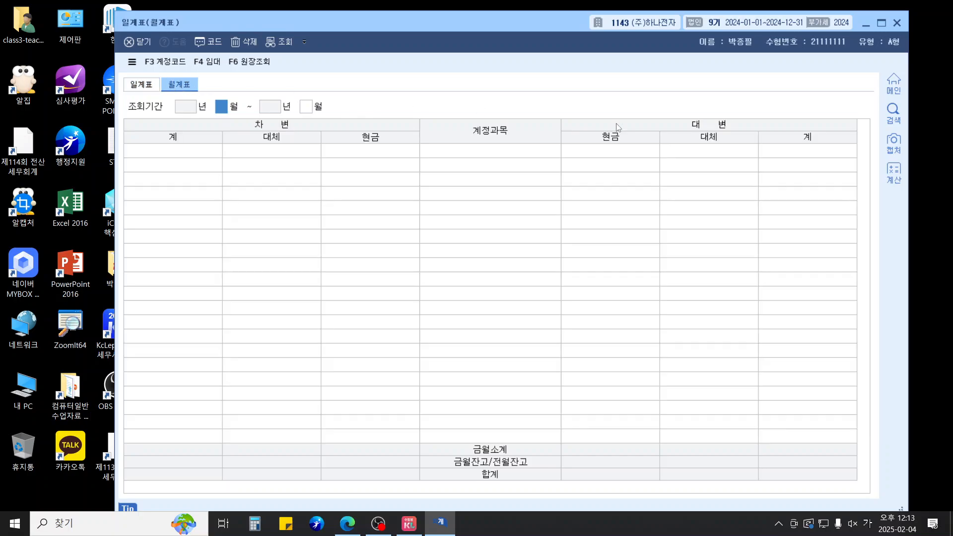
type("3")
key("Return")
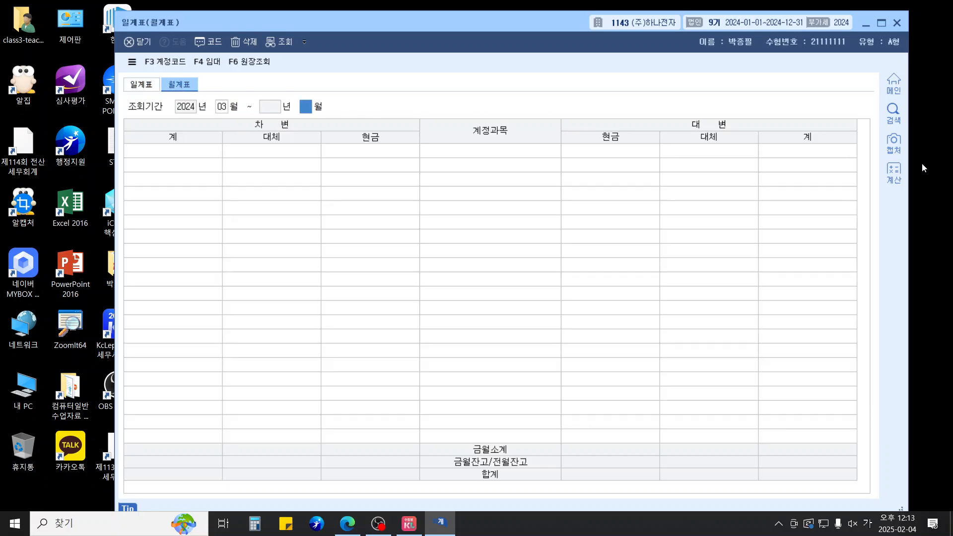
type("3")
key("Return")
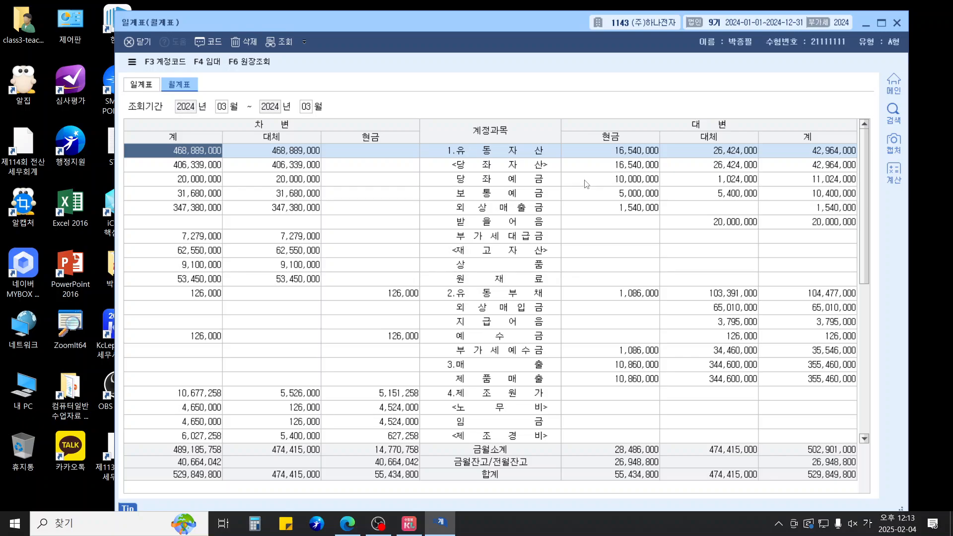
Step: Check the 기업업무추진비 amount under 판매비및일반관리비 in the March 월계표 and close the report
scroll(576, 247, "down", 6)
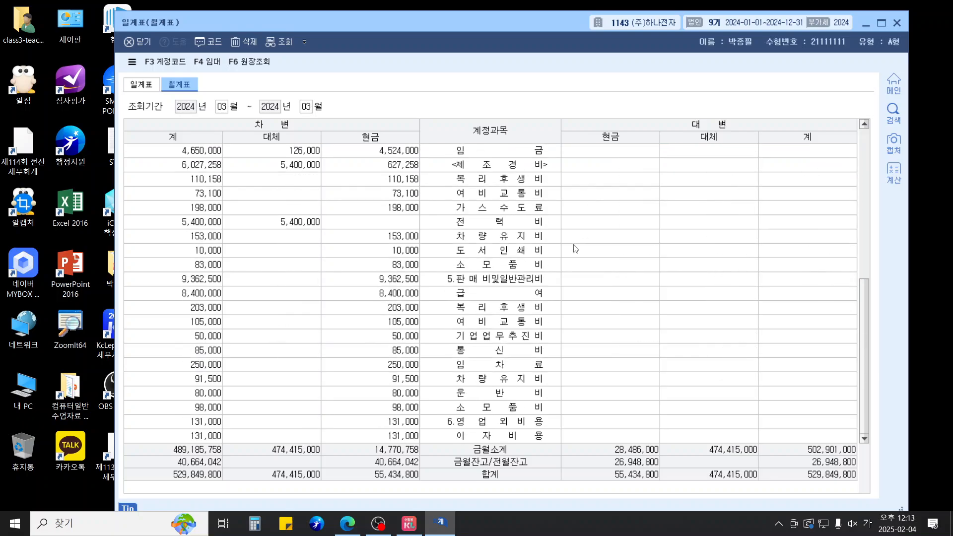
left_click(446, 281)
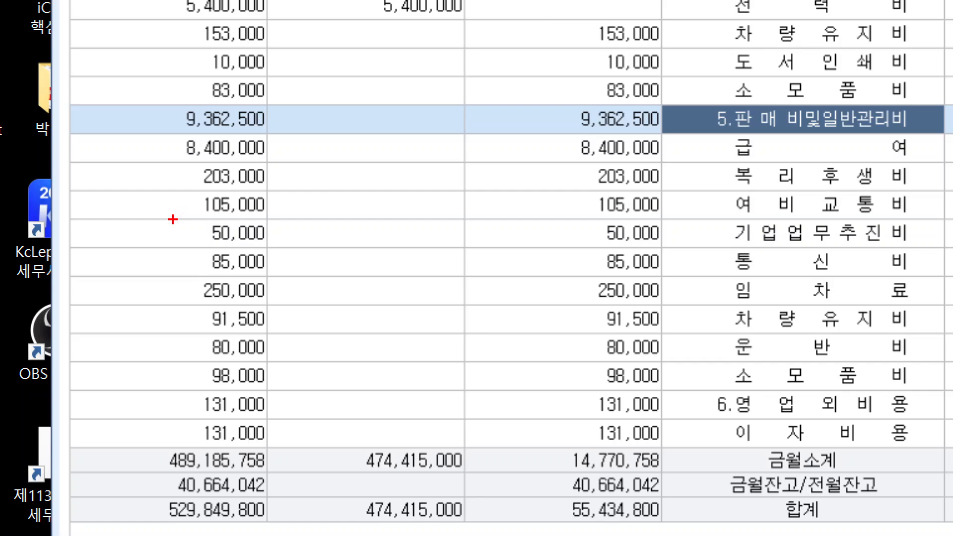
mouse_move(175, 217)
left_mouse_down()
mouse_move(843, 275)
mouse_move(922, 246)
left_mouse_up()
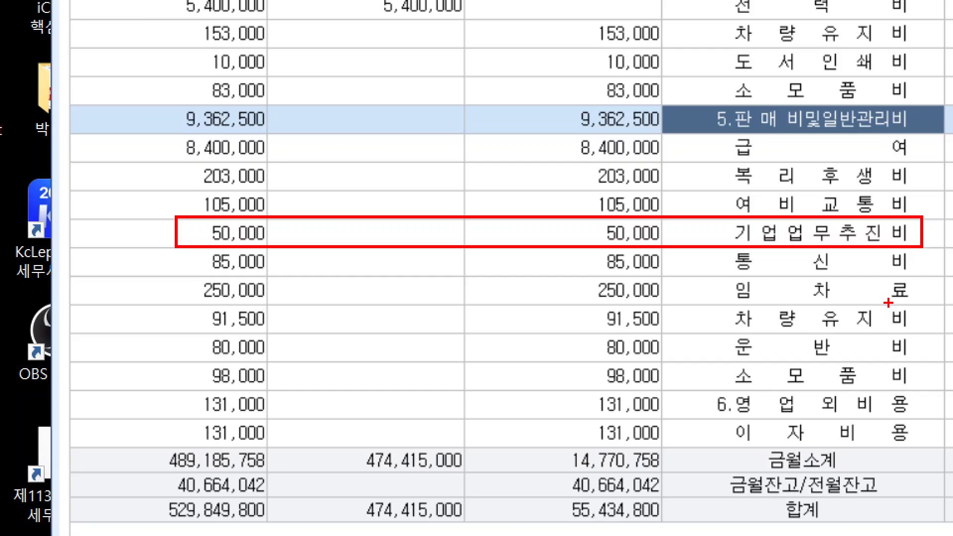
key("Escape")
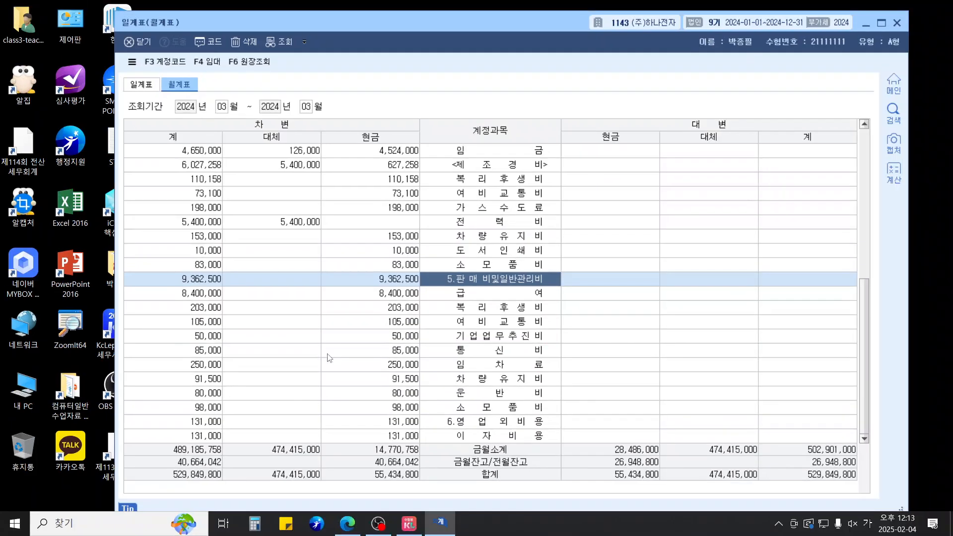
key("Escape")
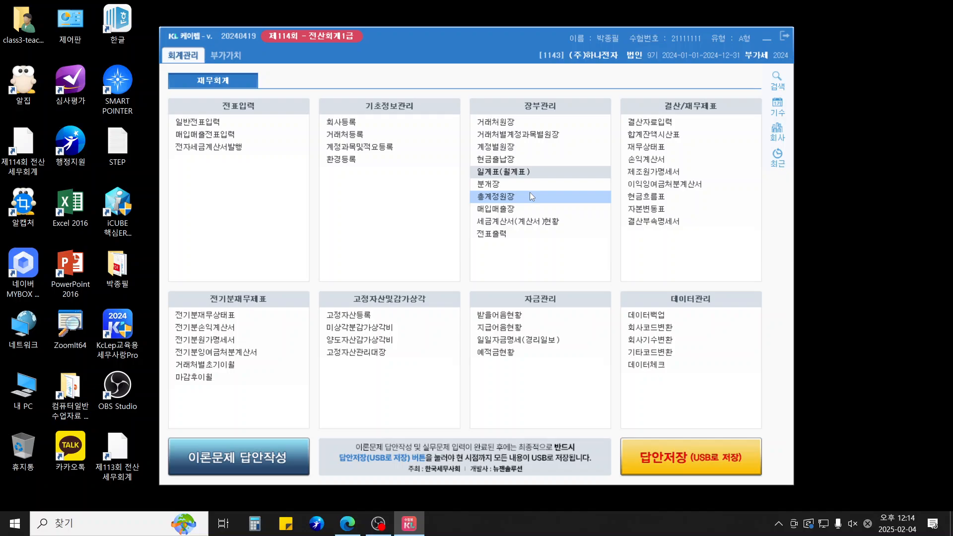
Step: Open 재무상태표 for February 2024 and place the calculator clear of the current-year amounts
left_click(710, 148)
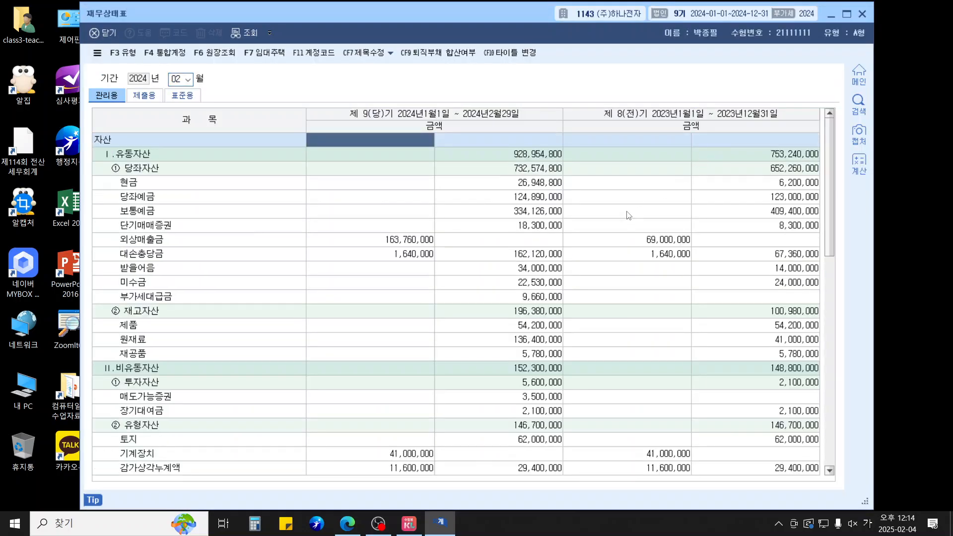
left_click(381, 287)
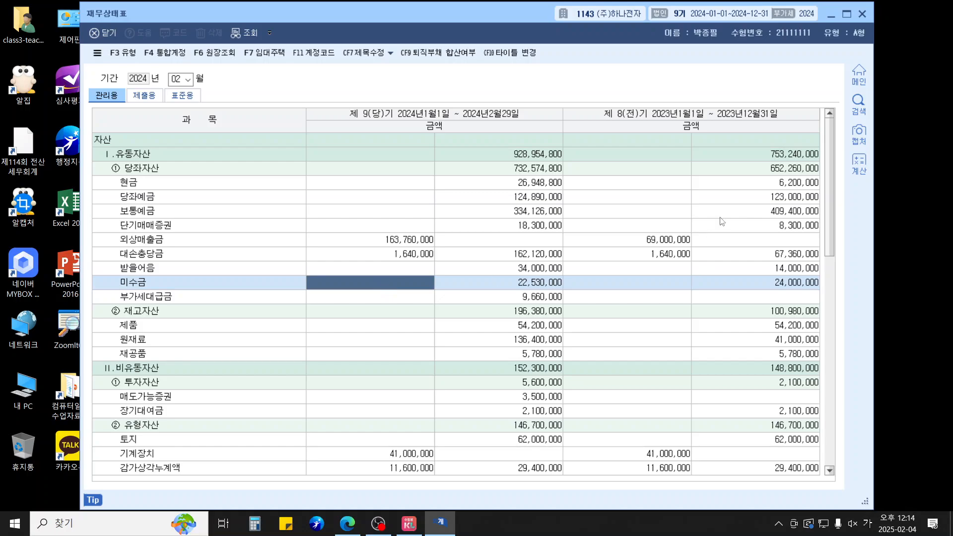
left_click(859, 163)
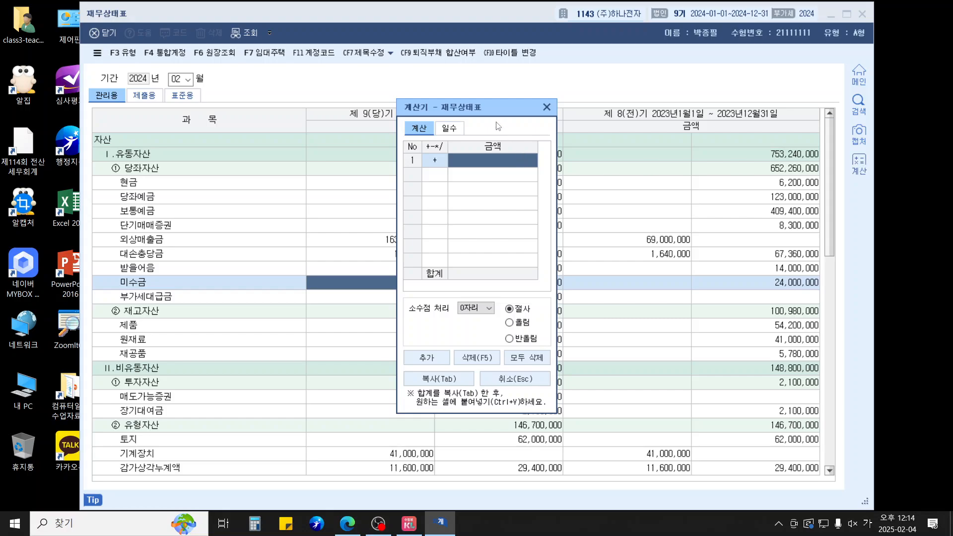
left_click_drag(495, 106, 705, 151)
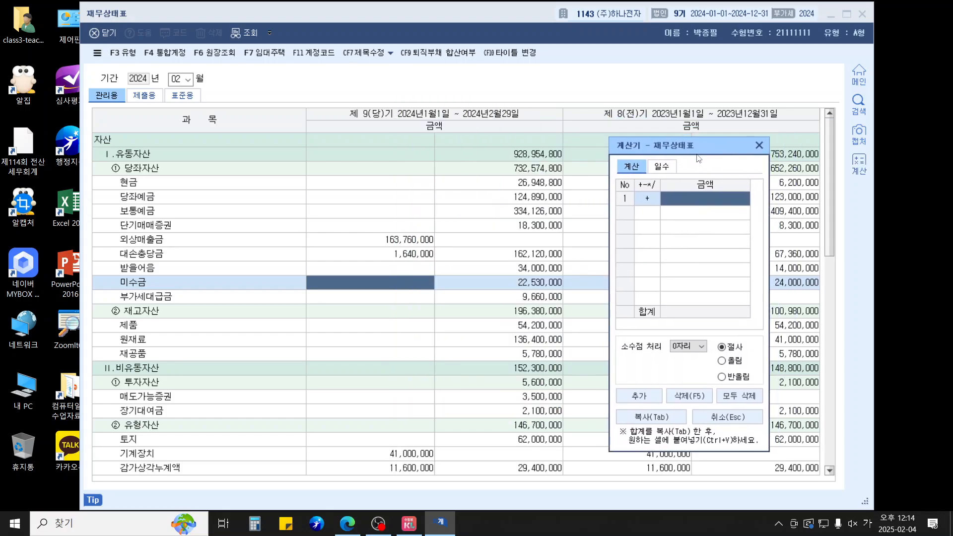
Step: Calculate 미수금 minus 미지급금 for February in the calculator, entering 22,530,000 and subtracting 16,800,000
left_click(541, 284)
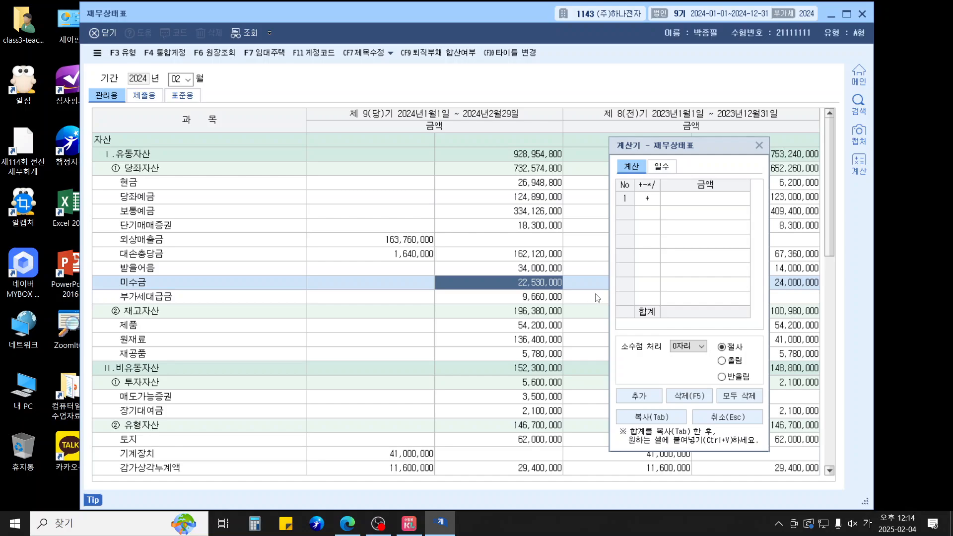
left_click(698, 202)
type("22,530,000")
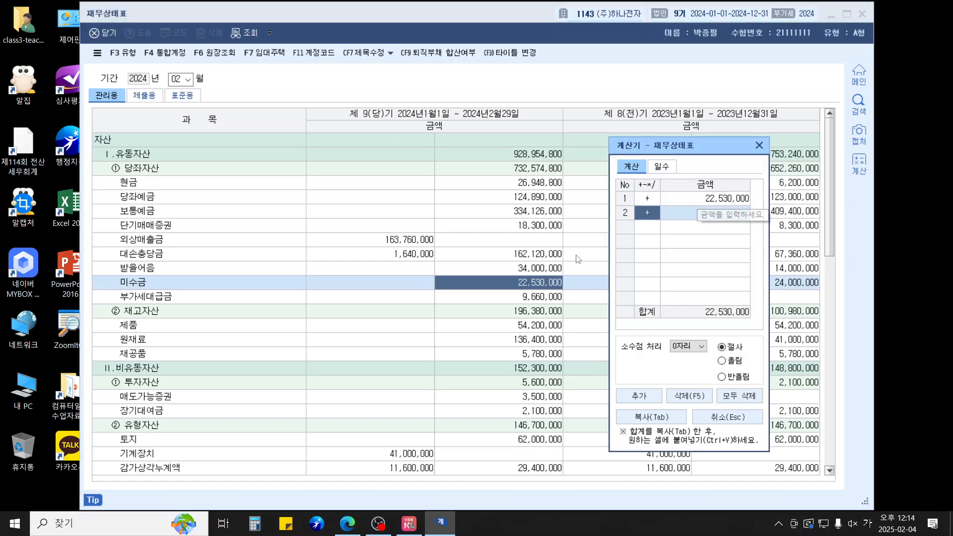
left_click(543, 285)
scroll(544, 287, "down", 1)
scroll(543, 284, "down", 6)
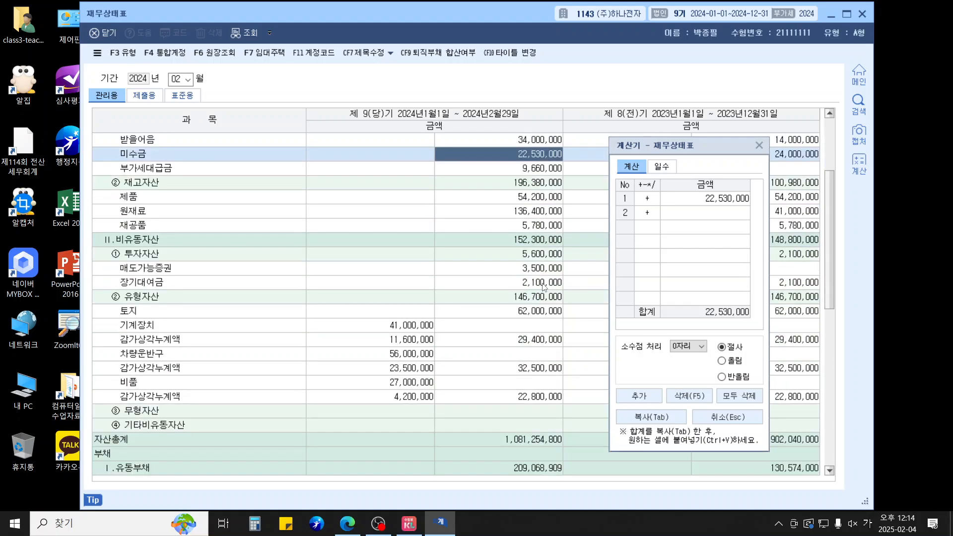
left_click(509, 338)
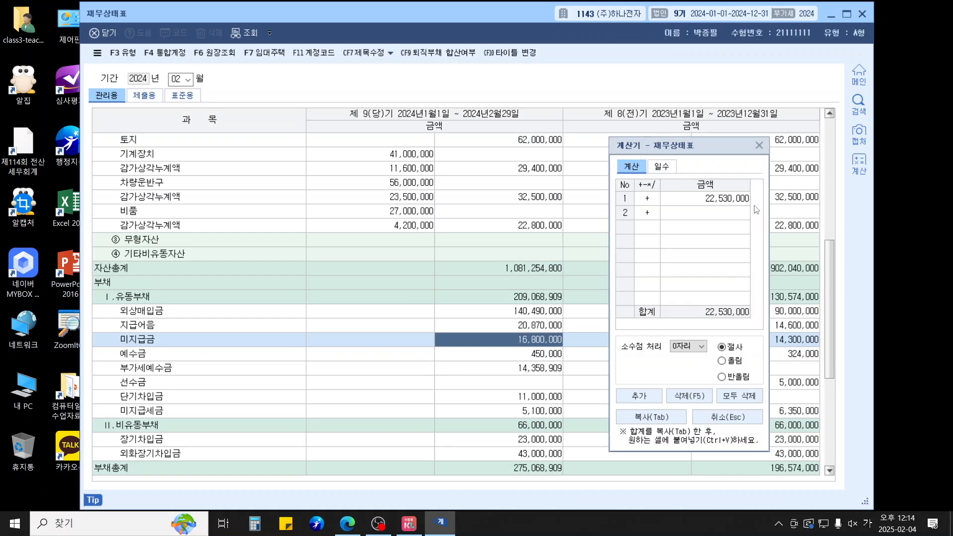
key("minus")
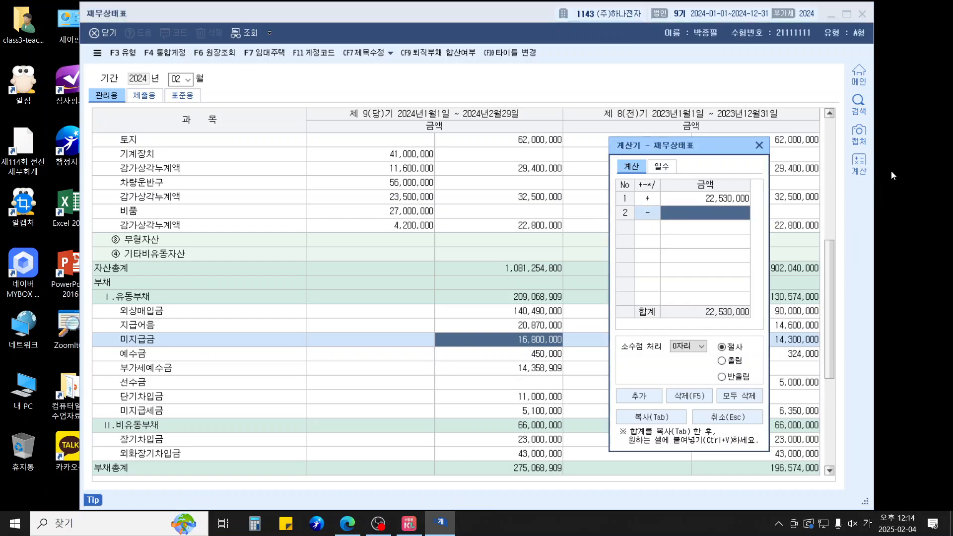
type("16800000")
key("Return")
left_click(742, 316)
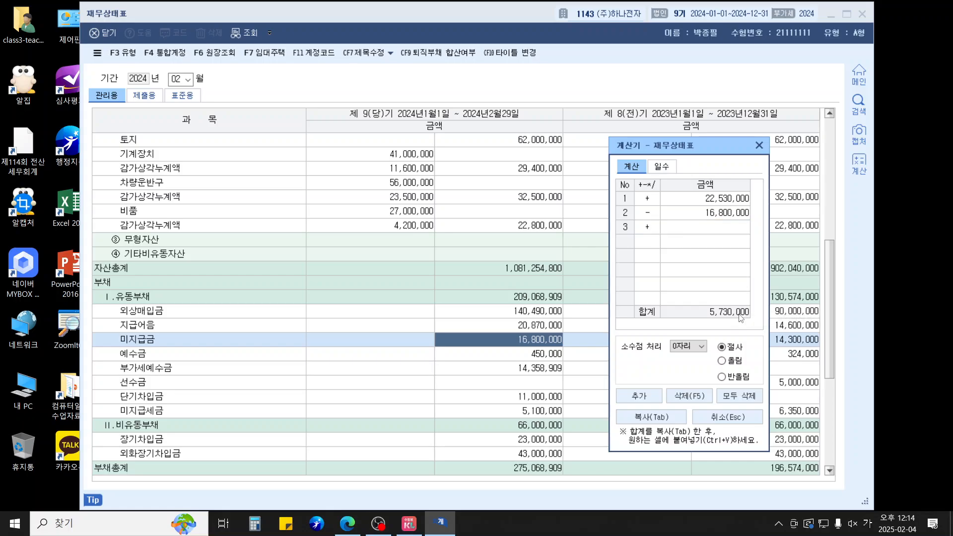
Step: Check the calculated difference in the 합계 row and close the calculator and 재무상태표
key("ctrl+1")
left_click(732, 311)
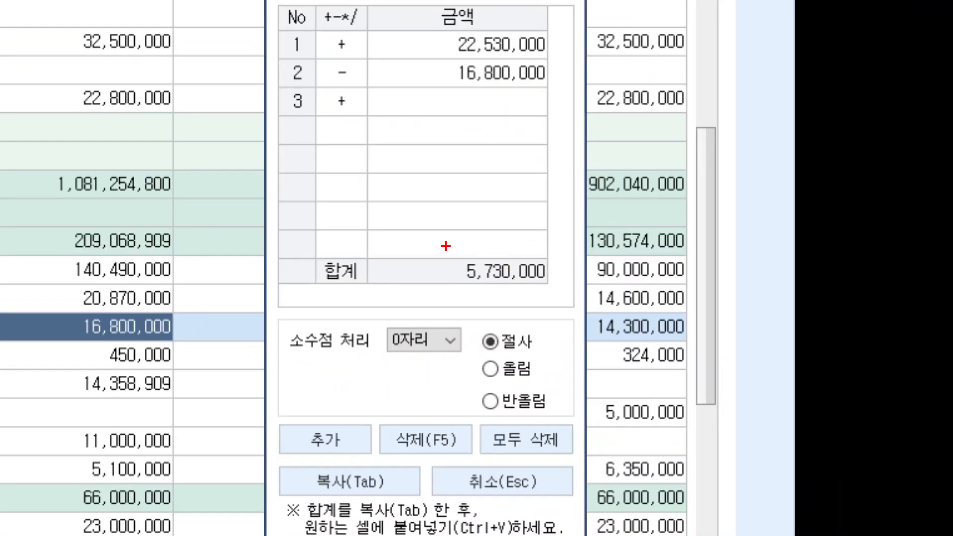
left_click_drag(445, 246, 572, 285)
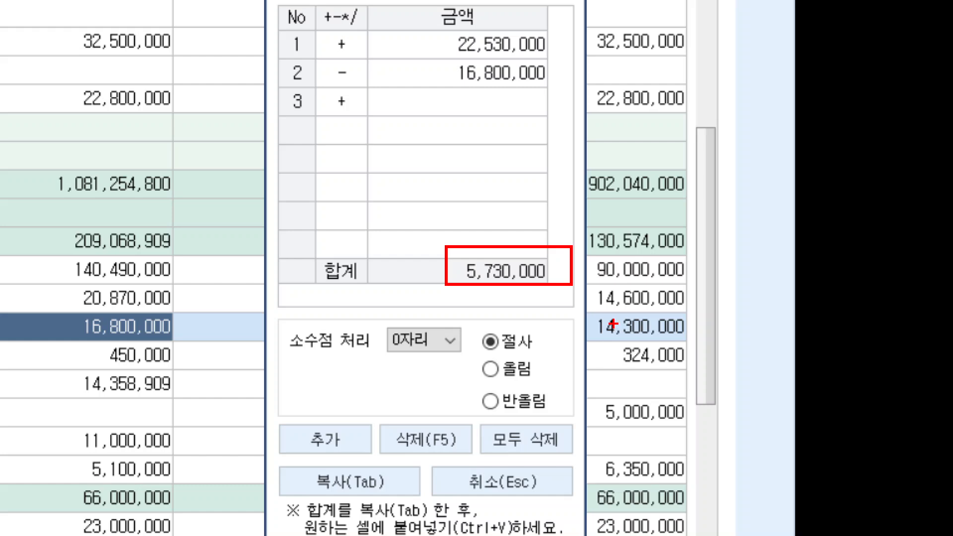
key("Escape")
key("Escape")
key("Escape")
key("Escape")
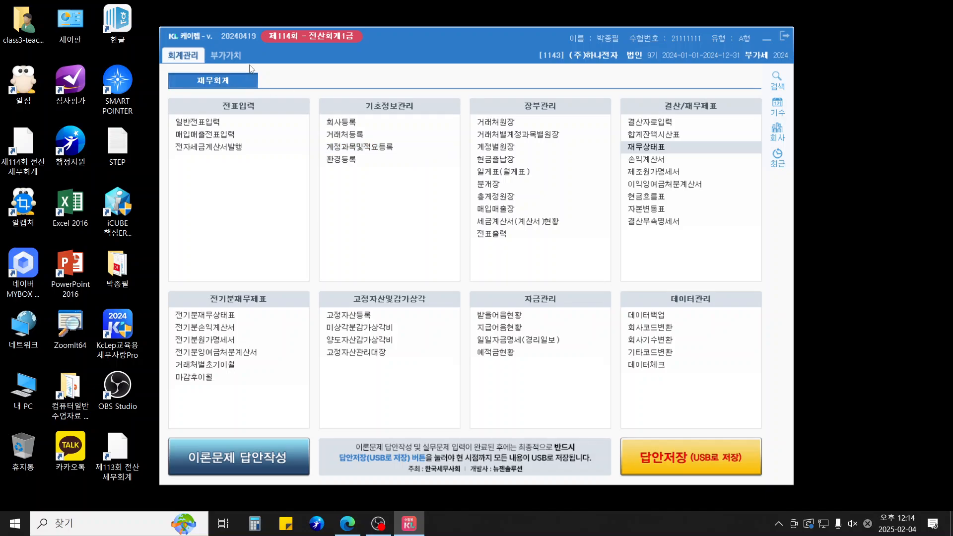
Step: Open 부가가치세신고서 and query the 정기신고 return for 1 April to 30 June 2024
left_click(225, 56)
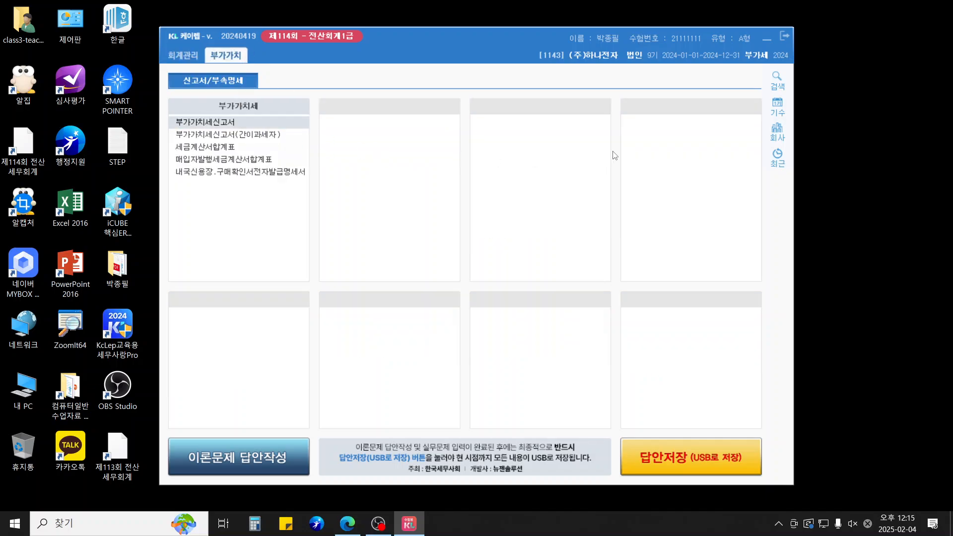
type("4")
key("Return")
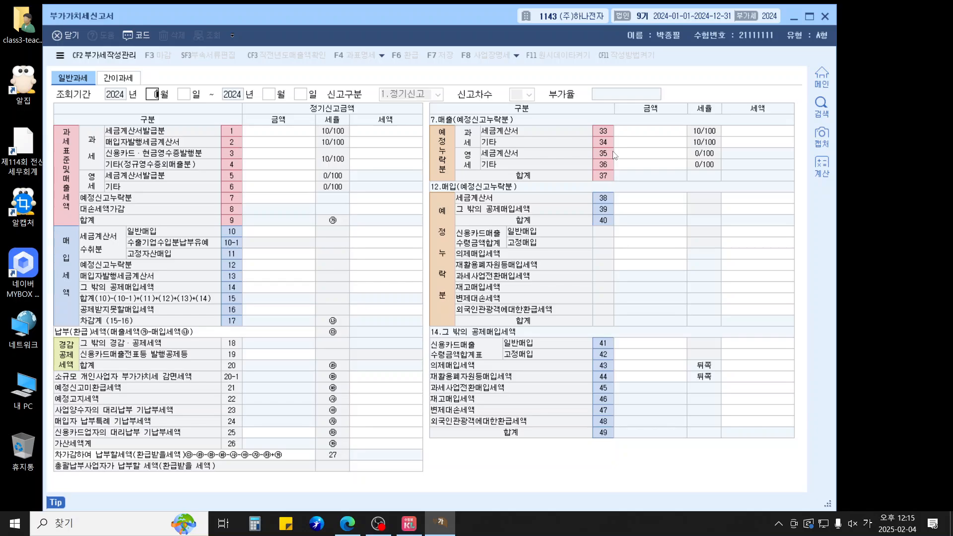
type("1")
key("Return")
type("6")
key("Return")
type("30")
key("Return")
key("Return")
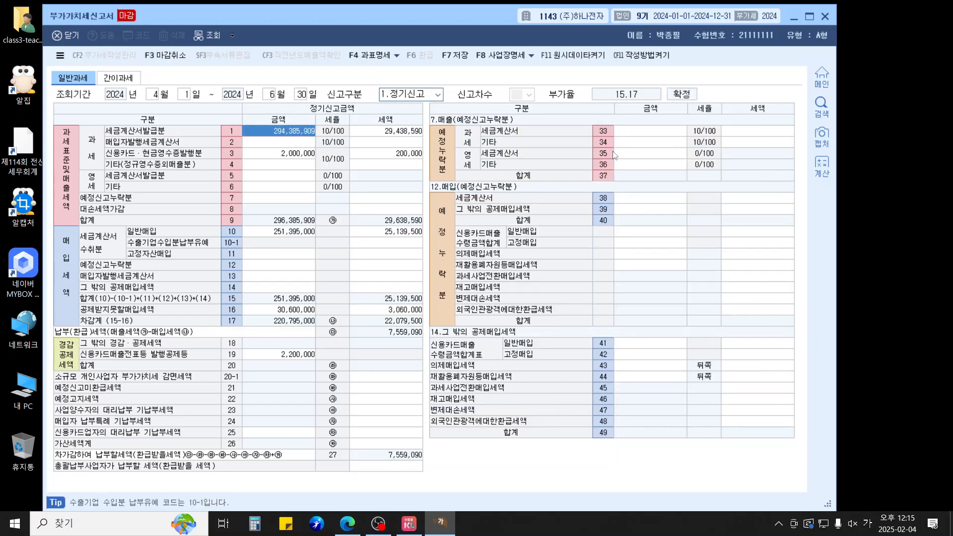
Step: Check the 세액 of 공제받지못할매입세액 on line 16 of the VAT return
left_click(307, 313)
left_click(367, 312)
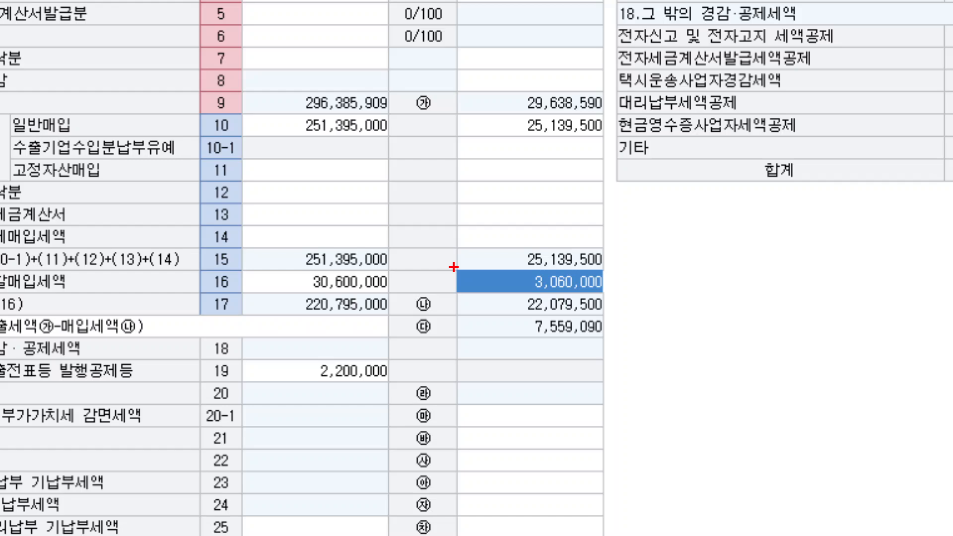
left_click_drag(454, 267, 615, 295)
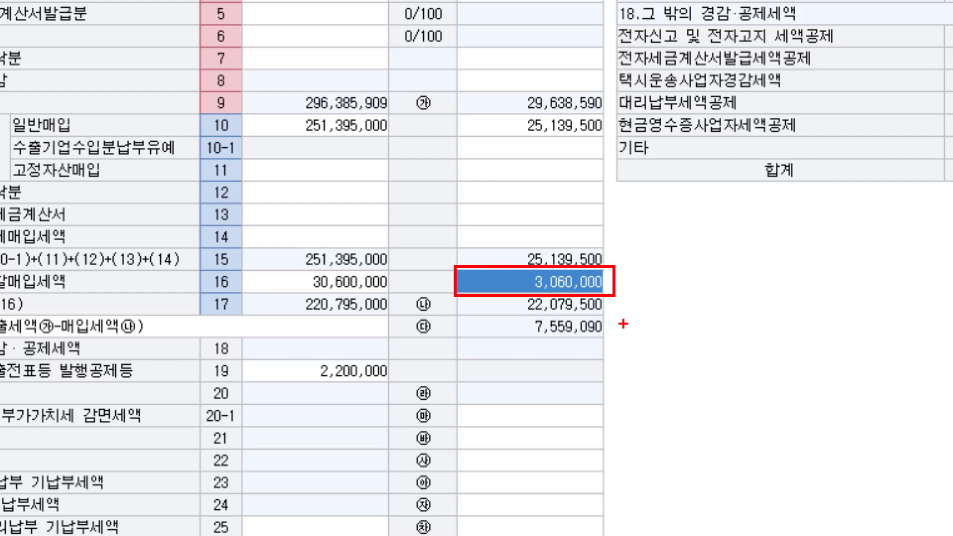